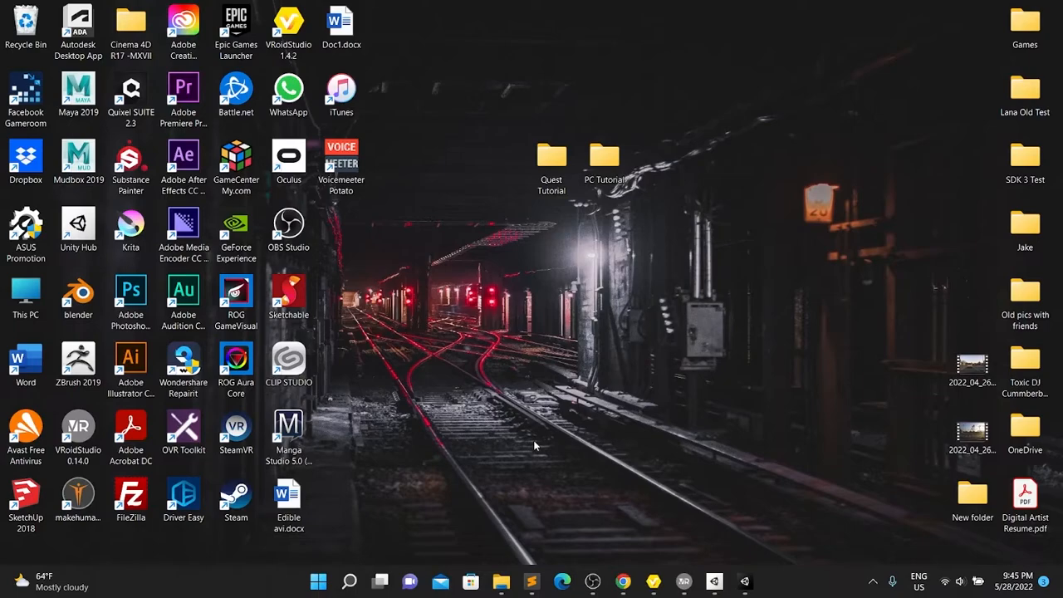
Switch to Chrome and review the VRChat SDK download page and the VRoid Studio v1.7.0 download section
left_click(623, 581)
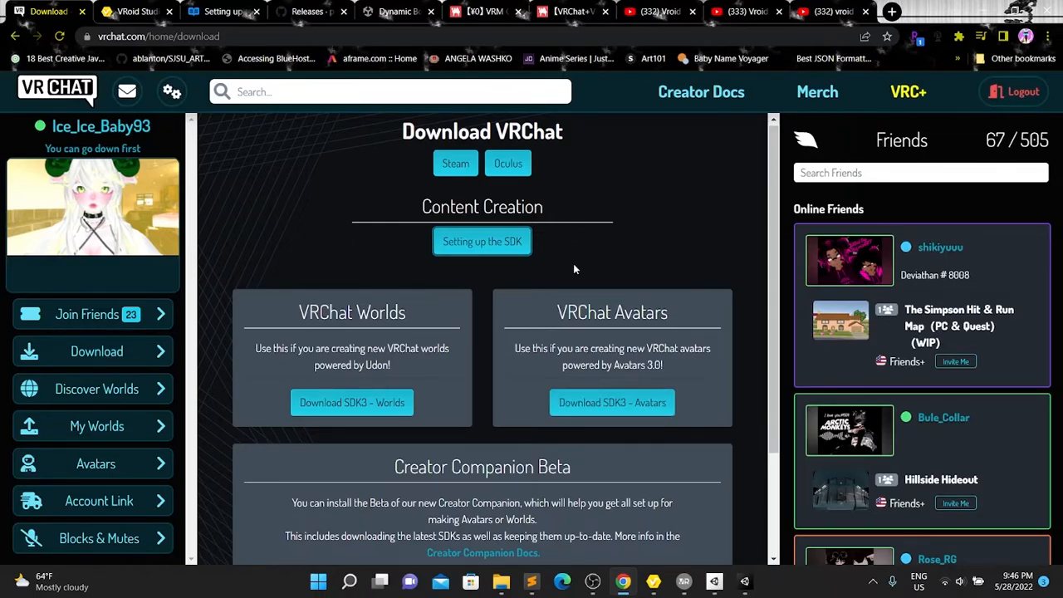
left_click(128, 14)
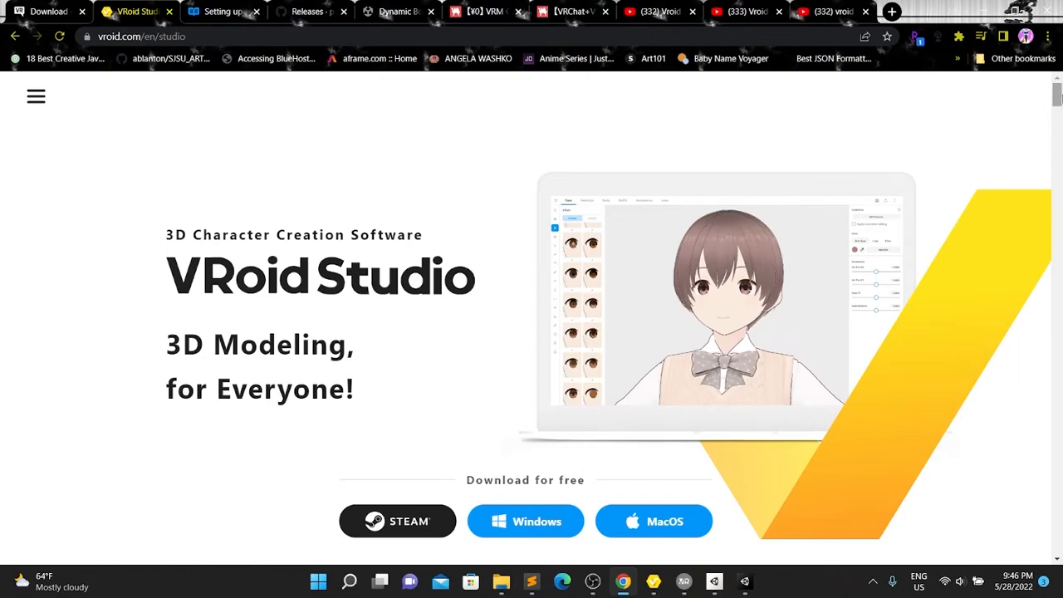
scroll(440, 218, "down", 2)
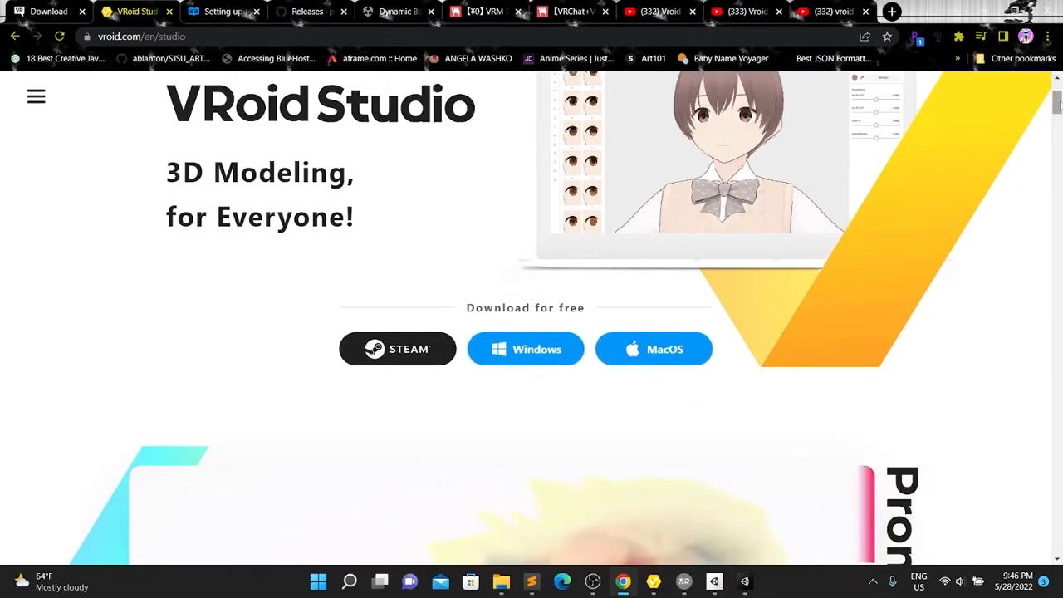
left_click_drag(1059, 109, 1053, 490)
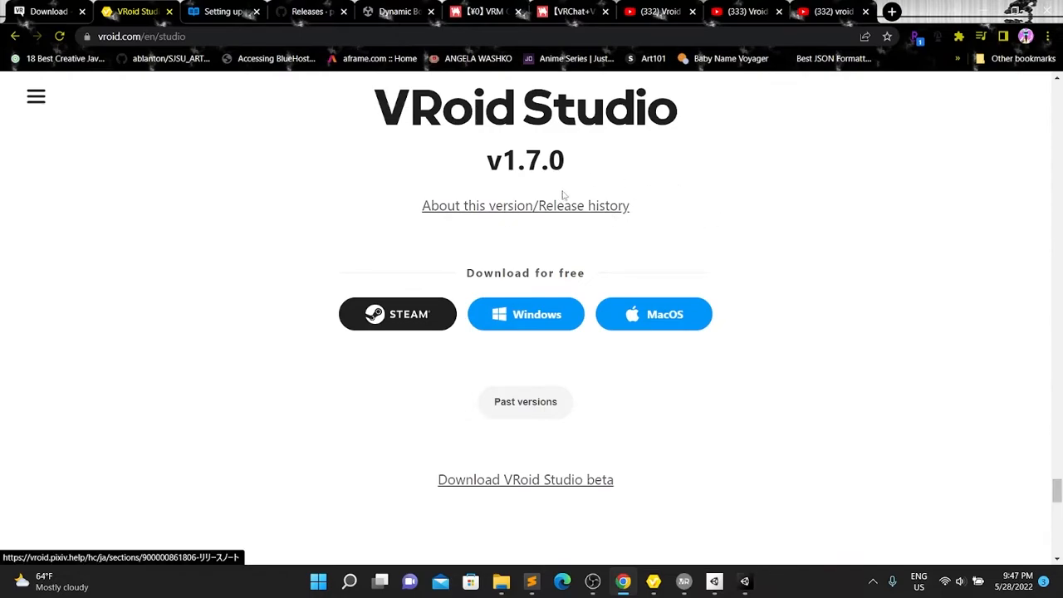
Review the web pages for VRChat's supported Unity version, the Poiyomi Toon Shader releases and the Dynamic Bone asset
key("ctrl+Tab")
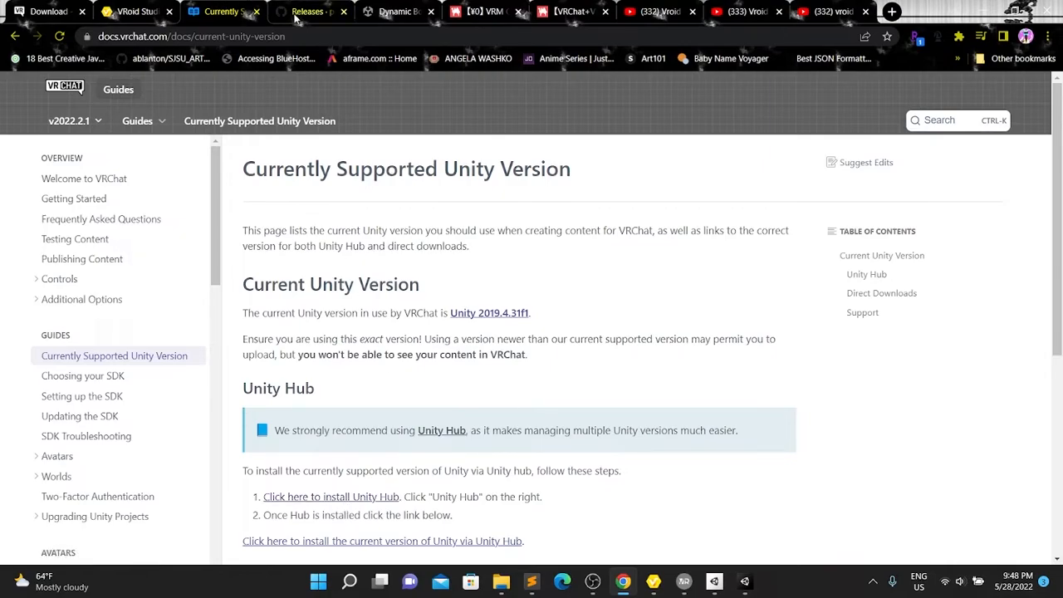
left_click(296, 11)
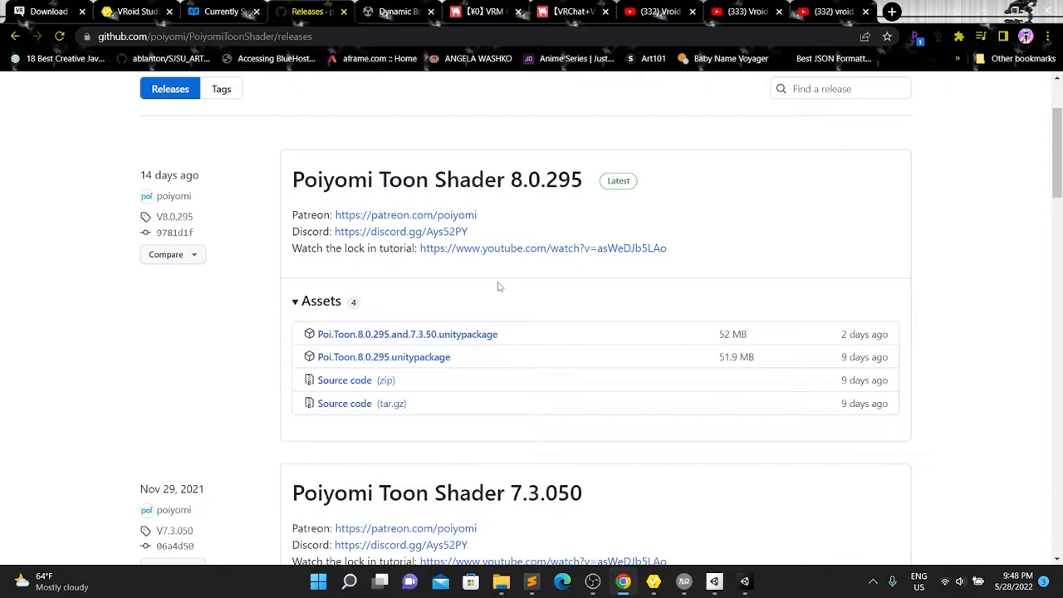
left_click(384, 12)
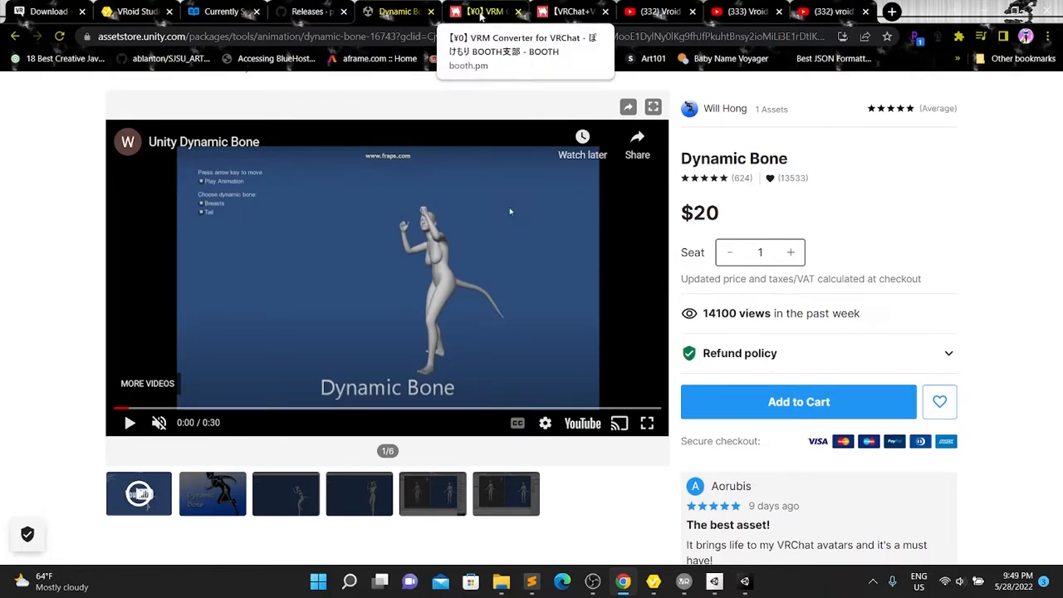
Review the BOOTH pages for VRM Converter for VRChat and VRC VRoidBoneFix, plus the YouTube comment linking the bone fix
left_click(481, 14)
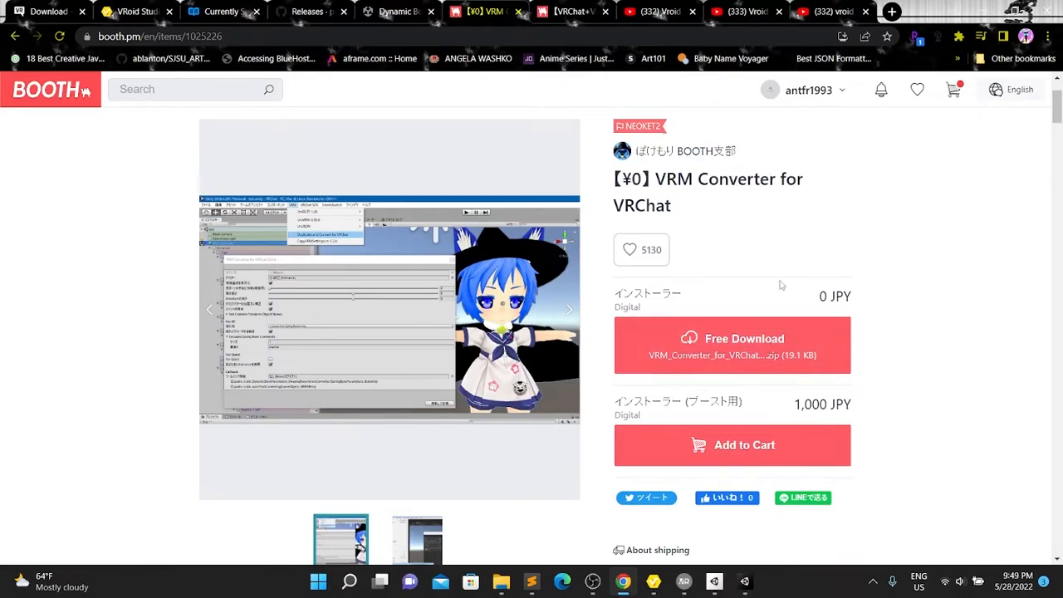
left_click(750, 363)
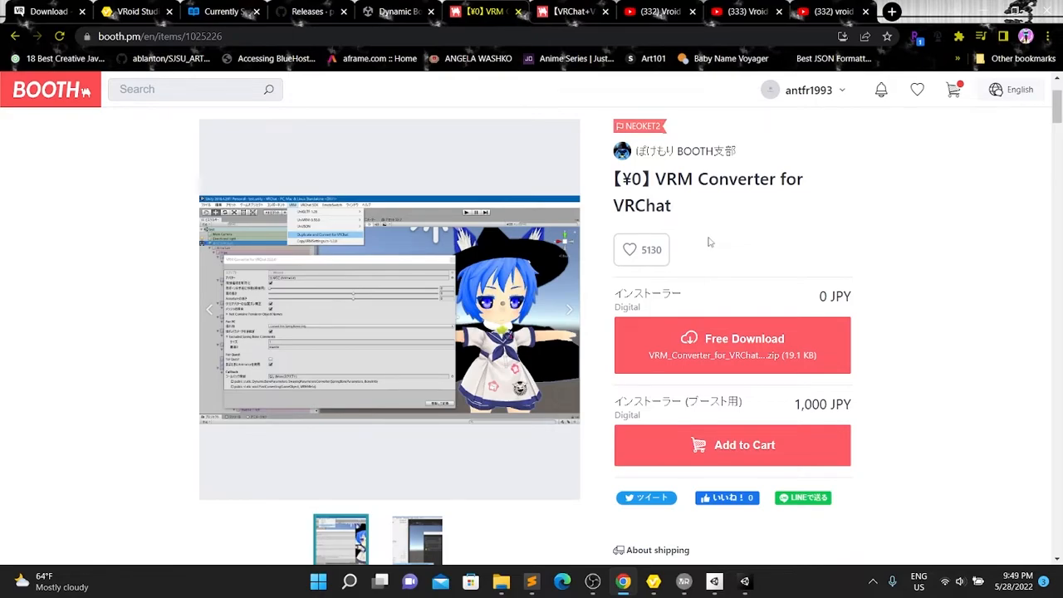
left_click(558, 12)
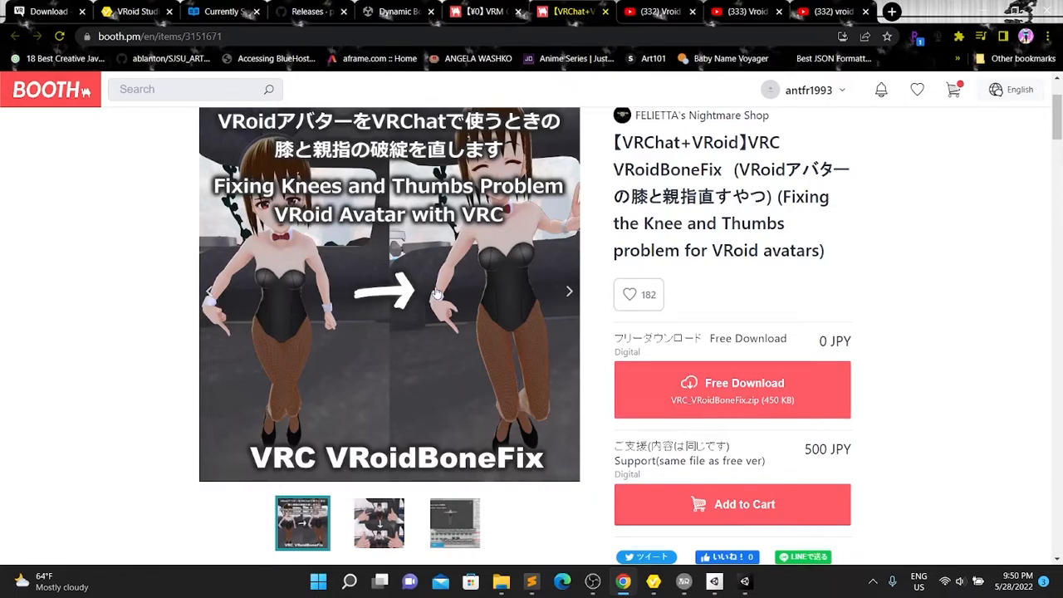
left_click(649, 20)
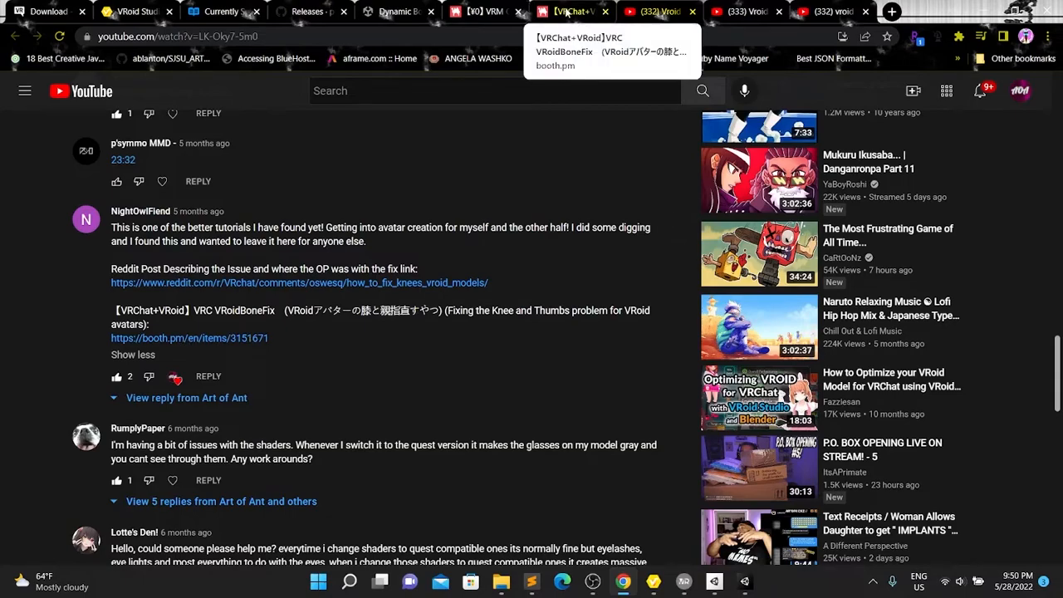
Minimise the browser and move the PC Tutorial folder beside the Quest Tutorial folder on the desktop
left_click(979, 10)
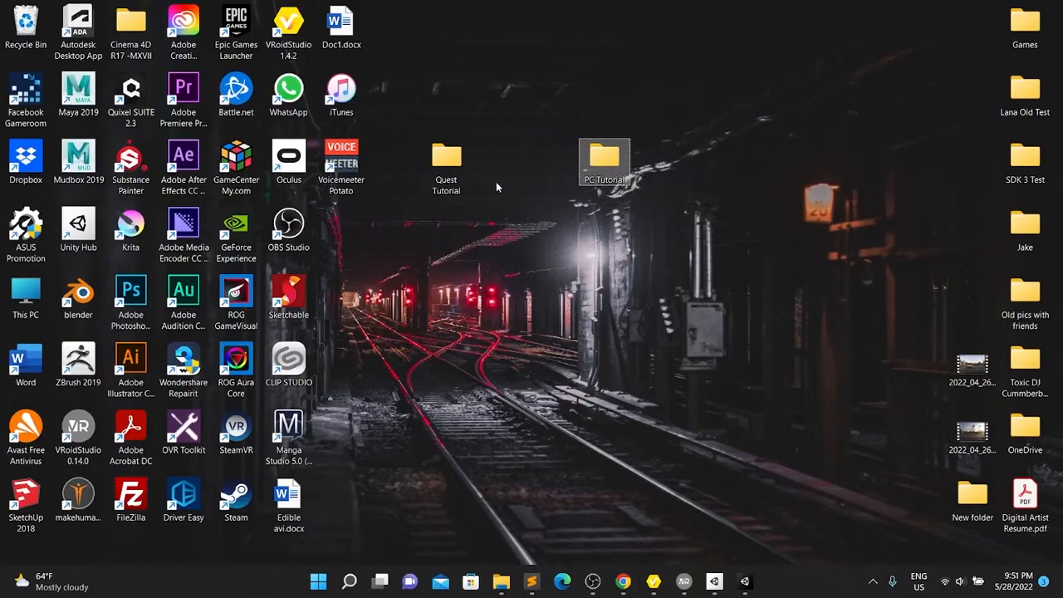
left_click(609, 176)
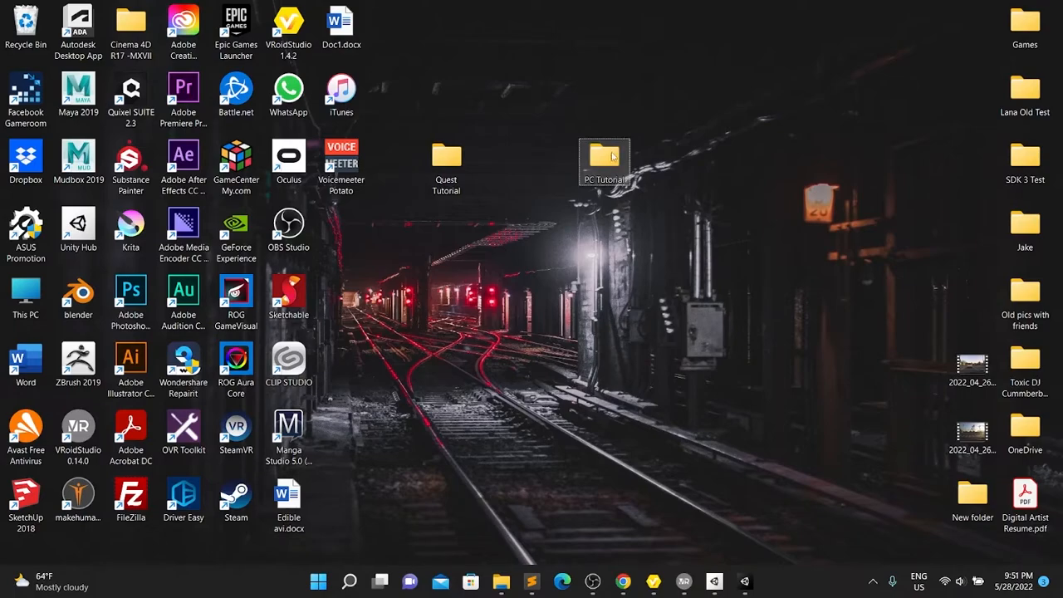
left_click_drag(609, 158, 520, 157)
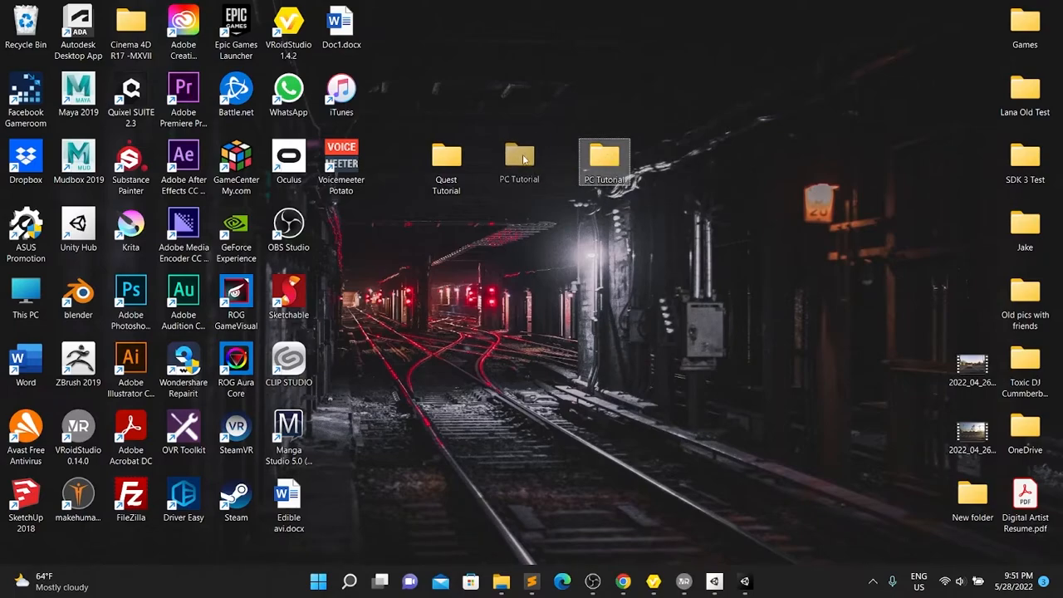
Open the PC Tutorial folder and examine the contents of its Unity assets and Vroid VRM subfolders
double_click(520, 157)
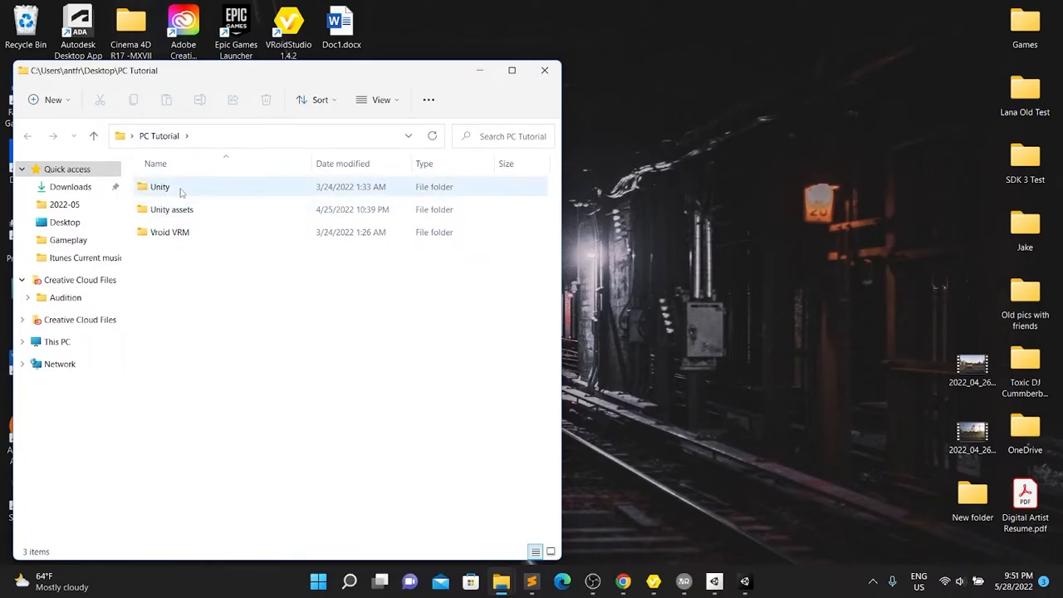
left_click(165, 213)
double_click(164, 213)
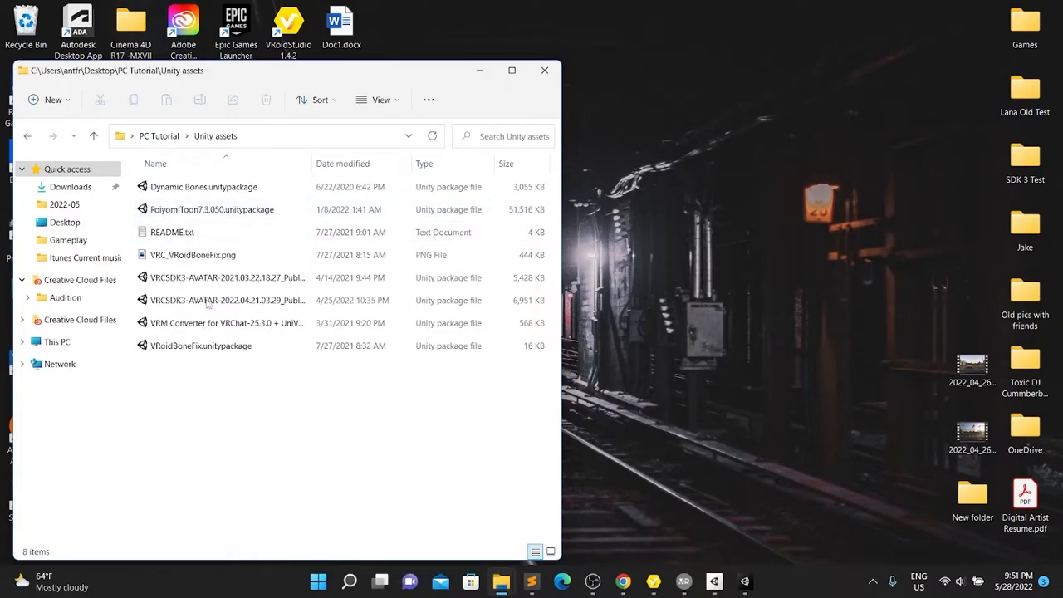
key("alt+Left")
double_click(169, 233)
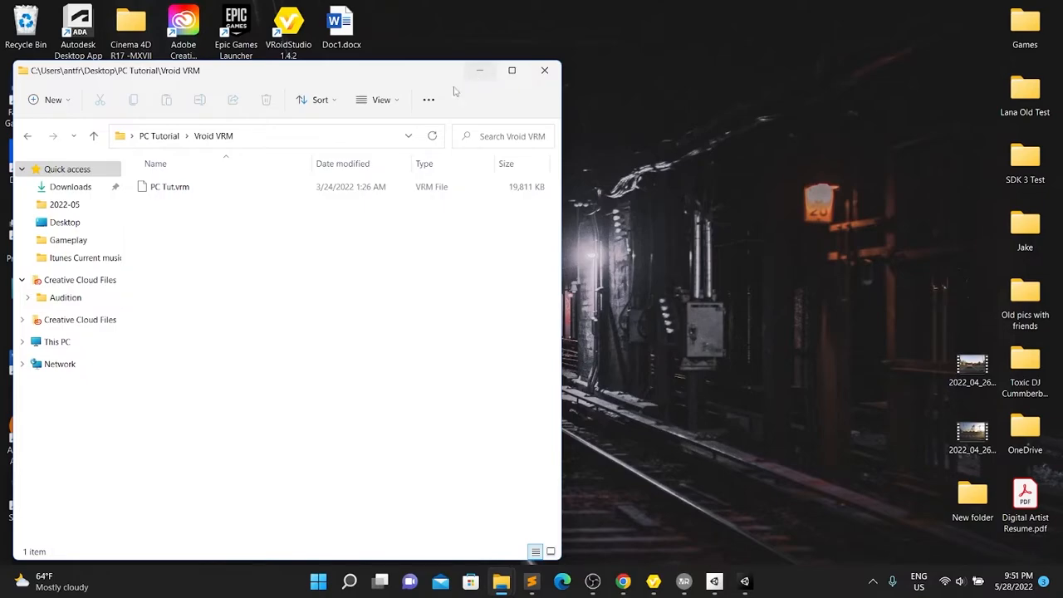
left_click(479, 69)
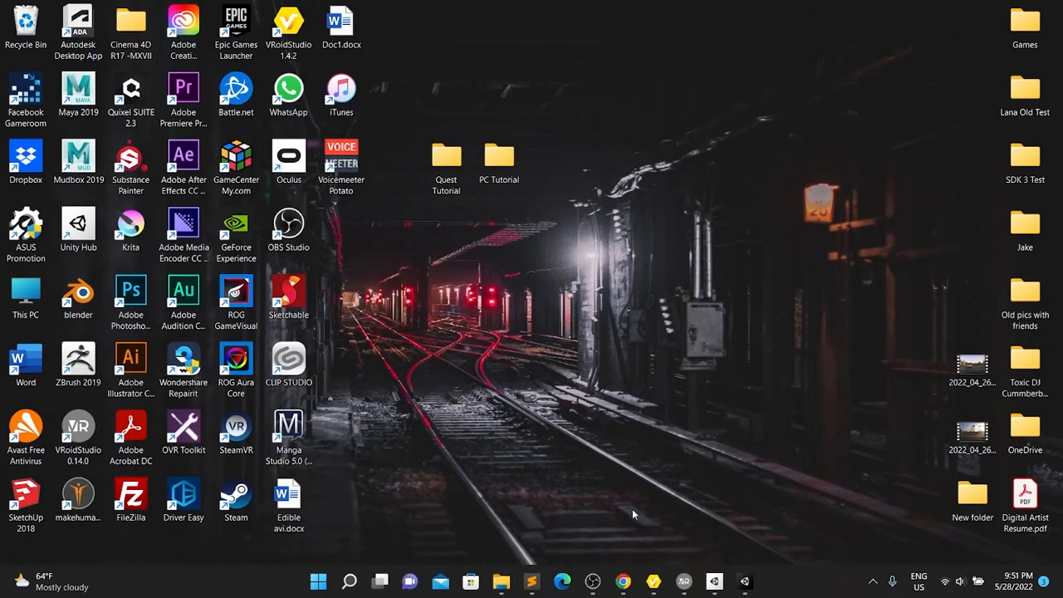
Switch to VRoid Studio 1.4.2, browse the saved models and open the recently edited backup-Krissy2-0_9_5 model
mouse_move(683, 581)
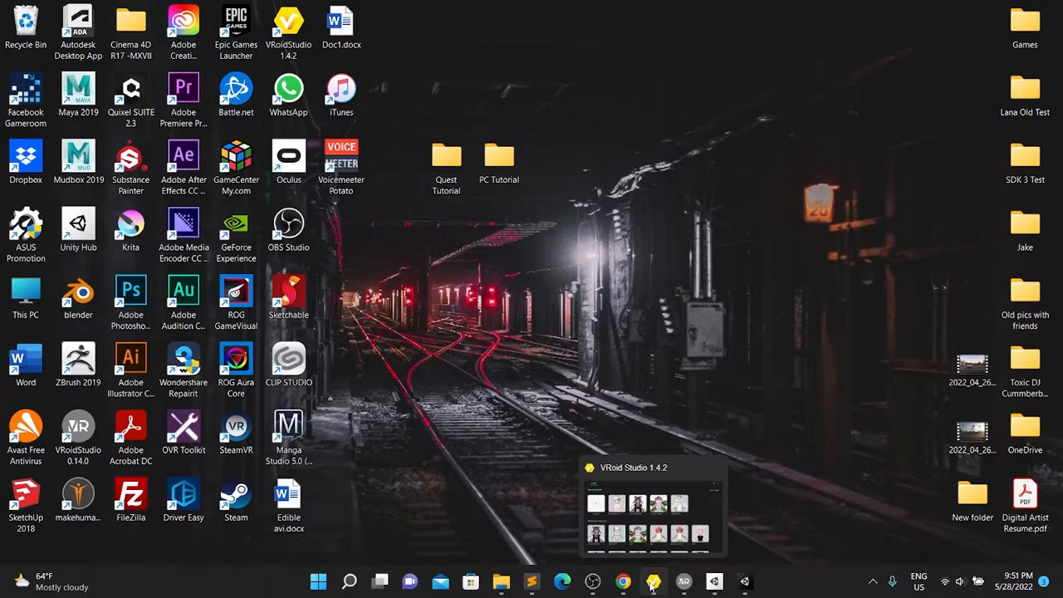
left_click(653, 582)
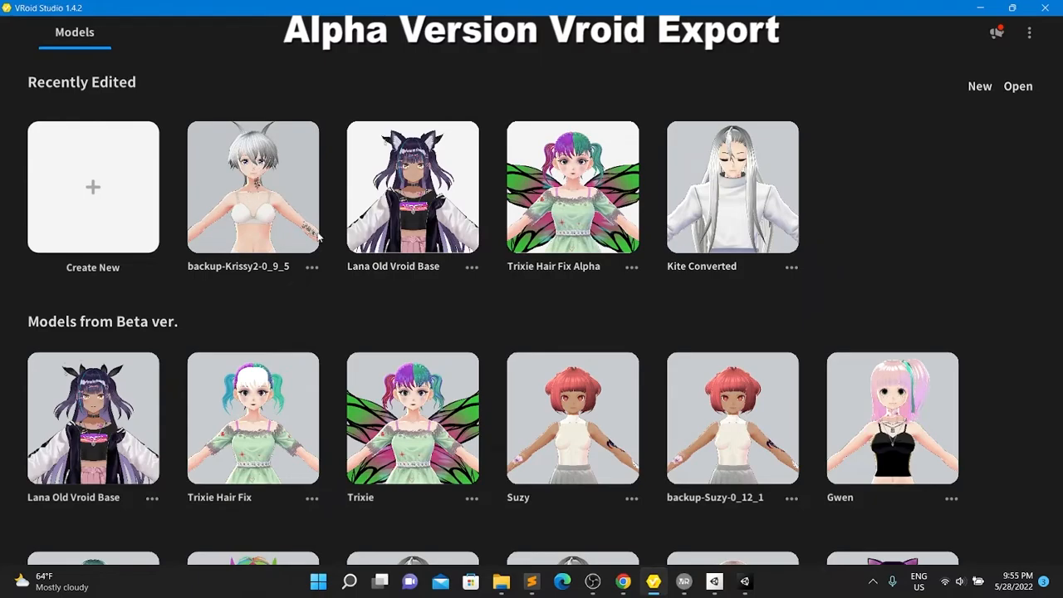
scroll(375, 351, "down", 1)
scroll(378, 385, "down", 5)
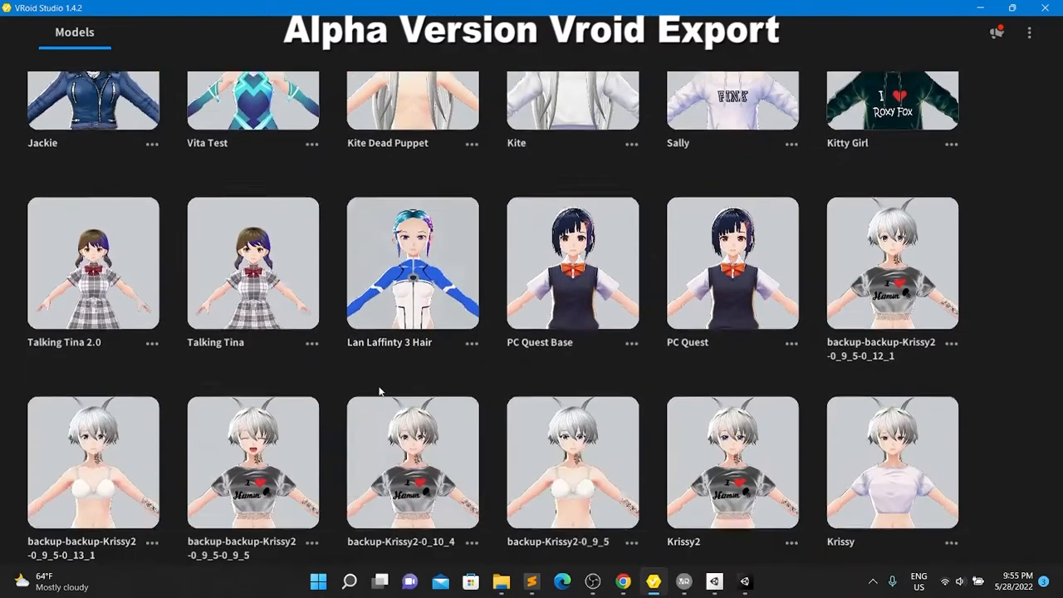
scroll(380, 386, "up", 6)
scroll(349, 332, "down", 7)
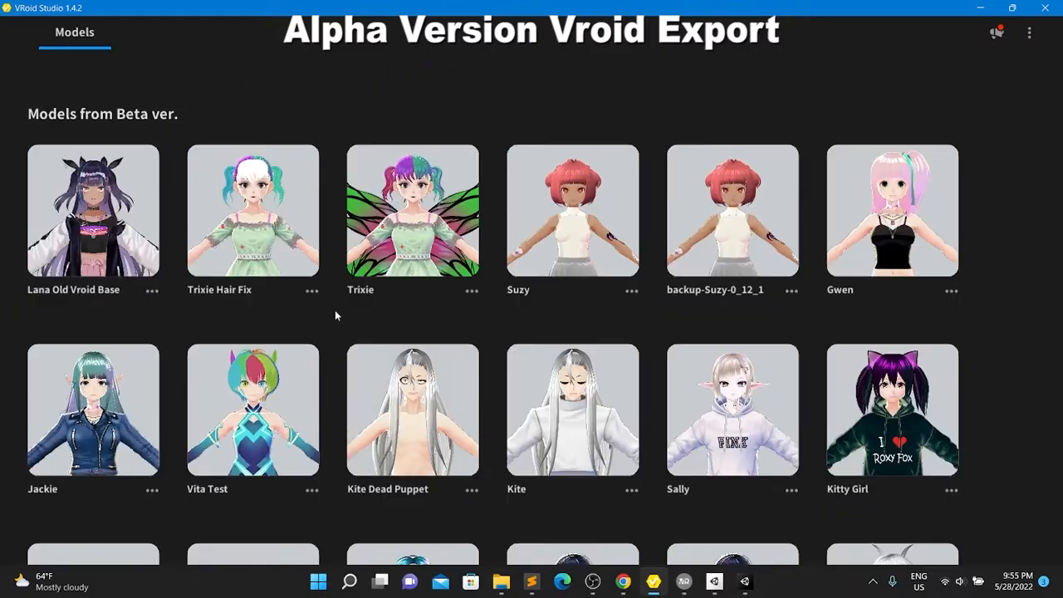
scroll(339, 316, "down", 5)
scroll(357, 324, "up", 12)
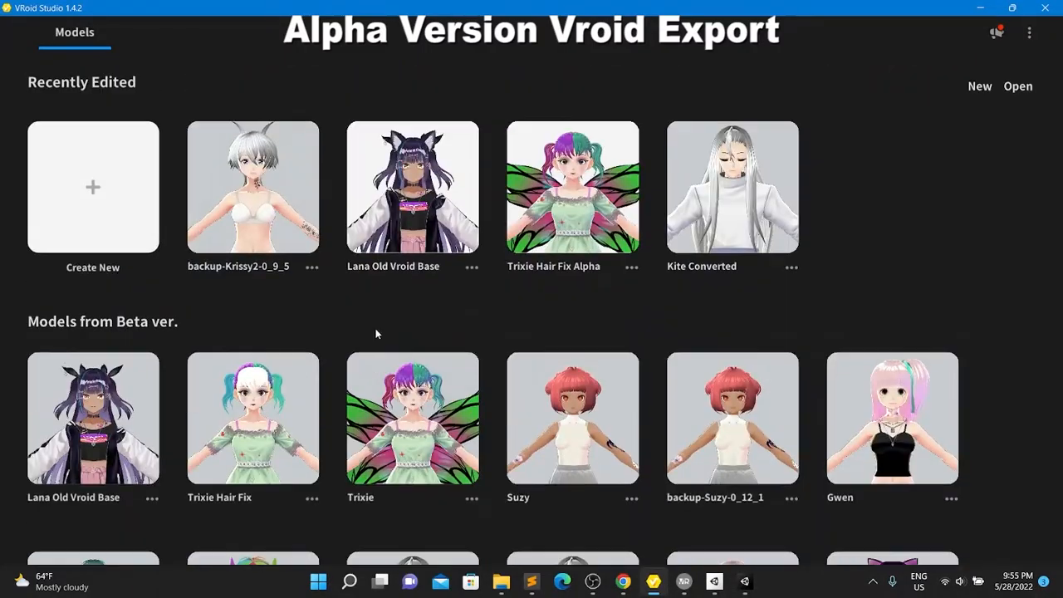
left_click(253, 187)
Start the VRM export of the model using its existing mesh, material, bone and avatar information settings
left_click_drag(404, 297, 558, 345)
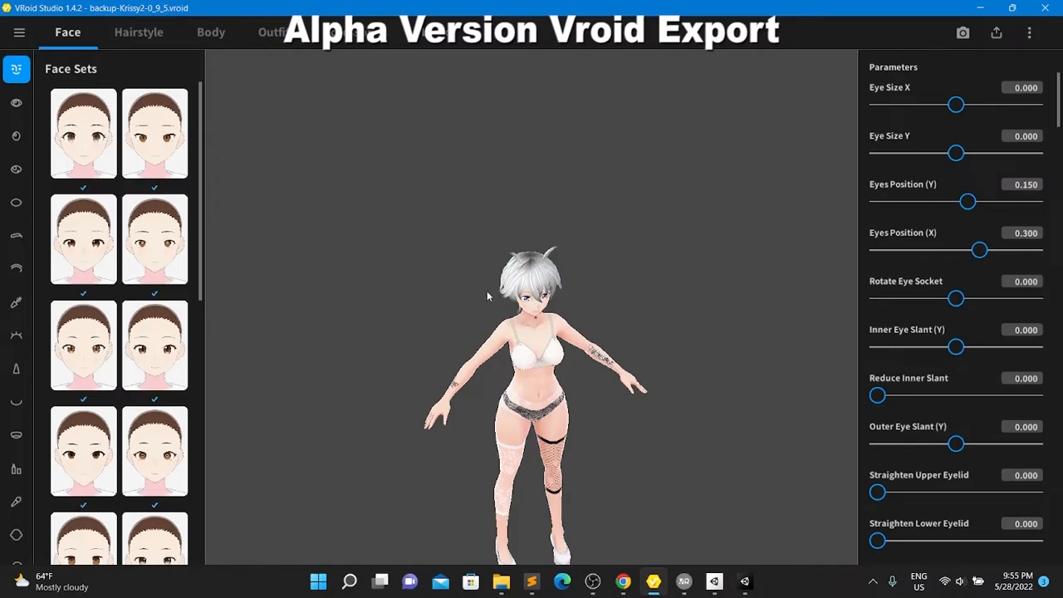
left_click_drag(503, 263, 475, 221)
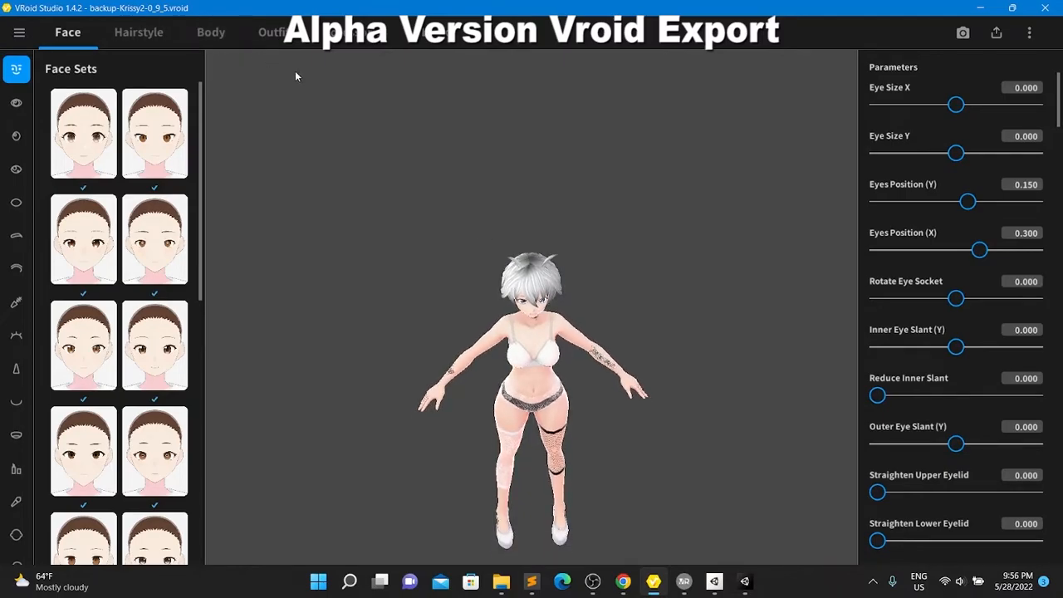
mouse_move(420, 304)
left_mouse_down()
mouse_move(216, 290)
mouse_move(420, 285)
left_mouse_up()
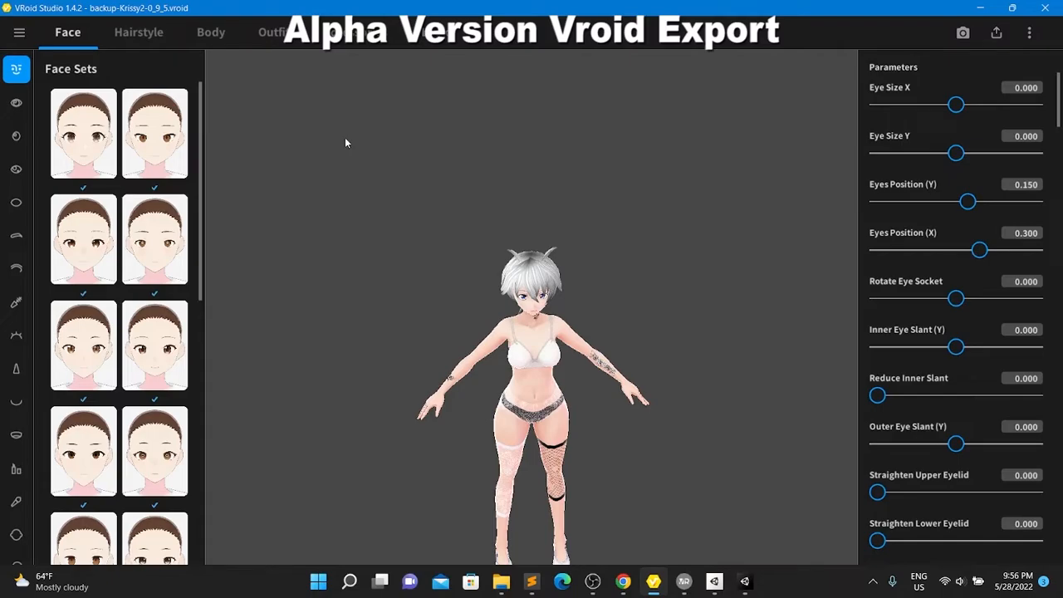
left_click_drag(519, 304, 628, 347)
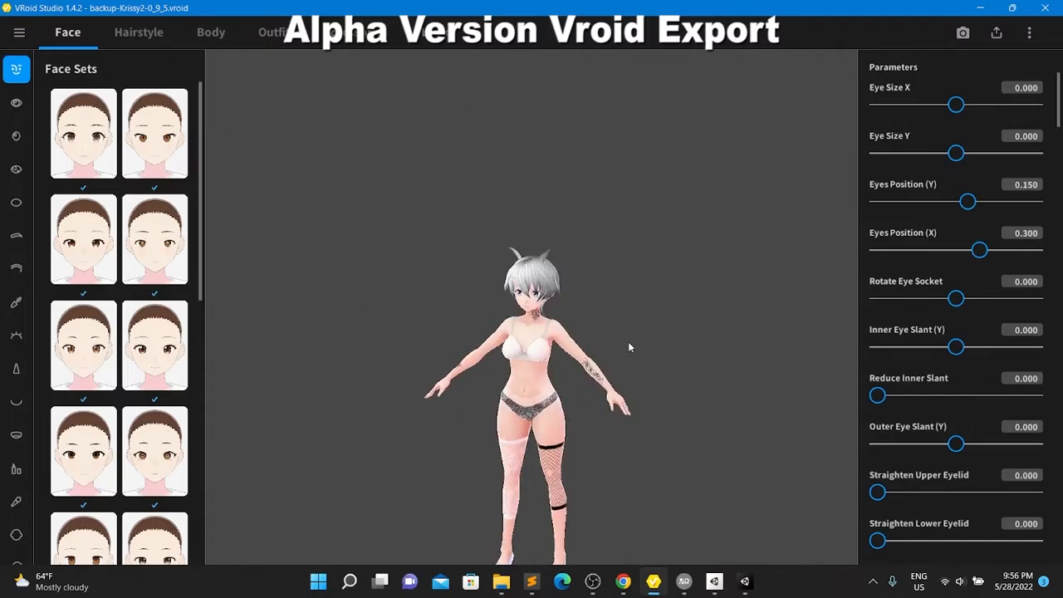
left_click(999, 33)
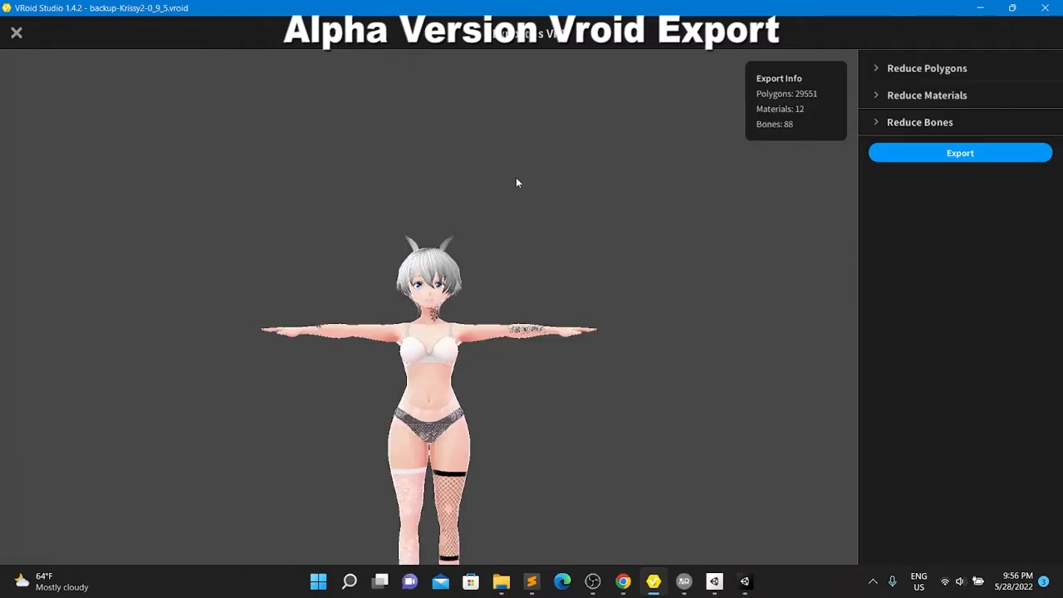
left_click(967, 155)
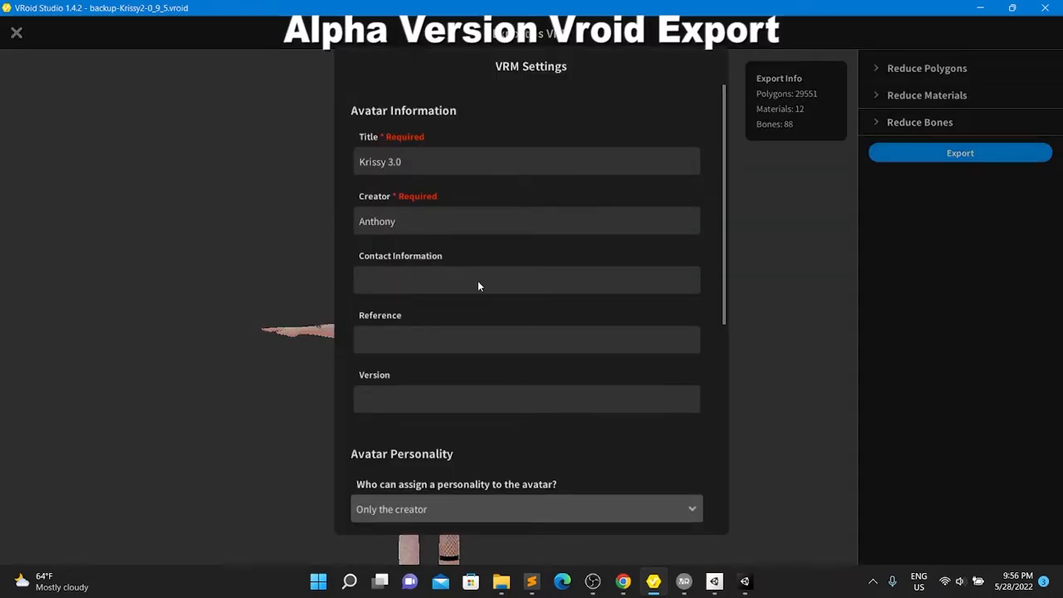
scroll(538, 321, "down", 5)
left_click(535, 472)
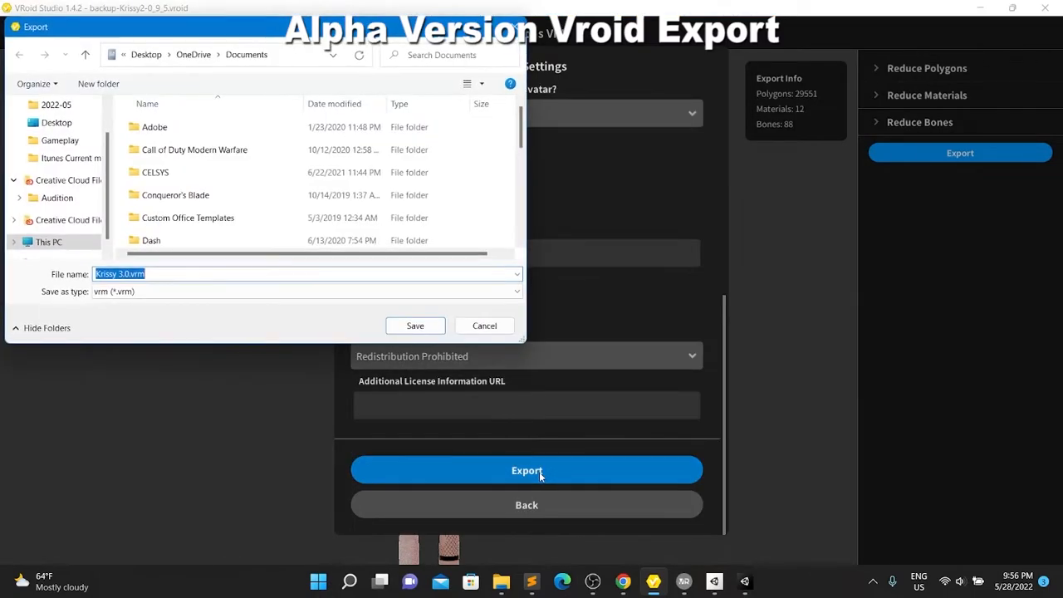
Choose the Vroid VRM folder inside the desktop's PC Tutorial folder as the destination for Krissy 3.0.vrm
left_click(54, 125)
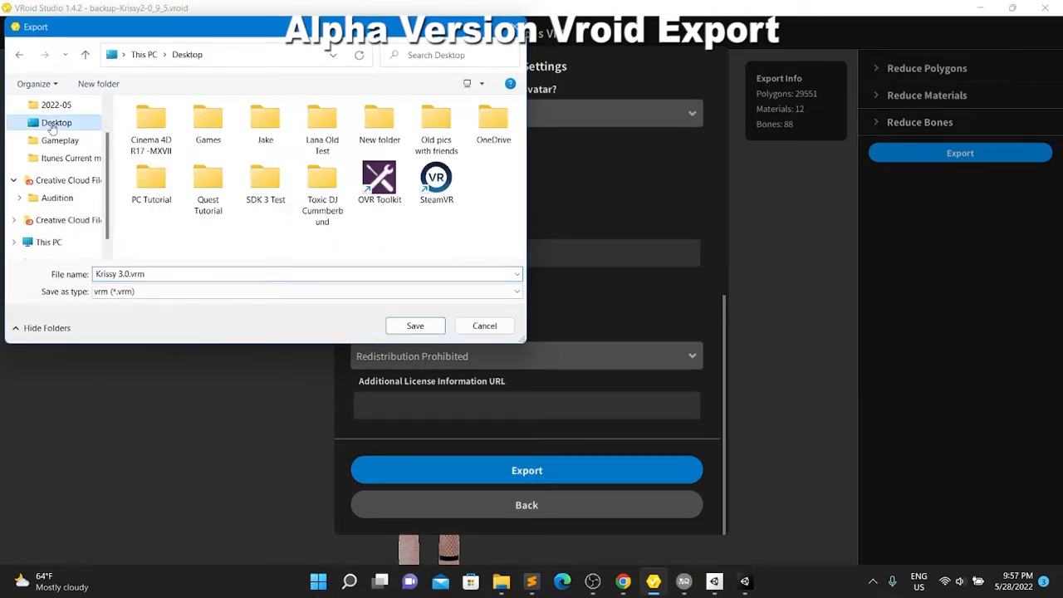
double_click(150, 191)
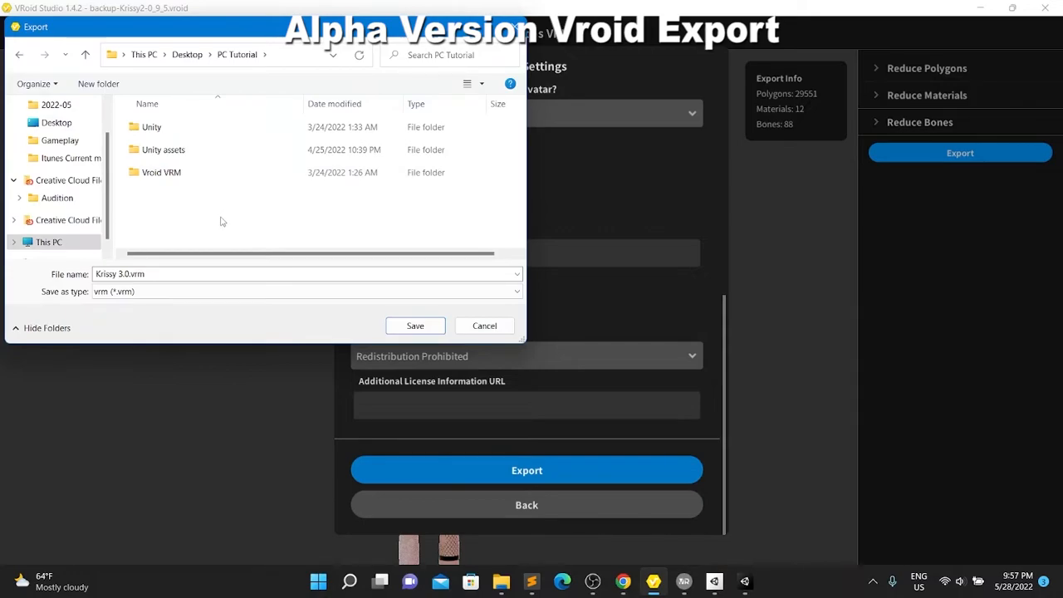
double_click(165, 177)
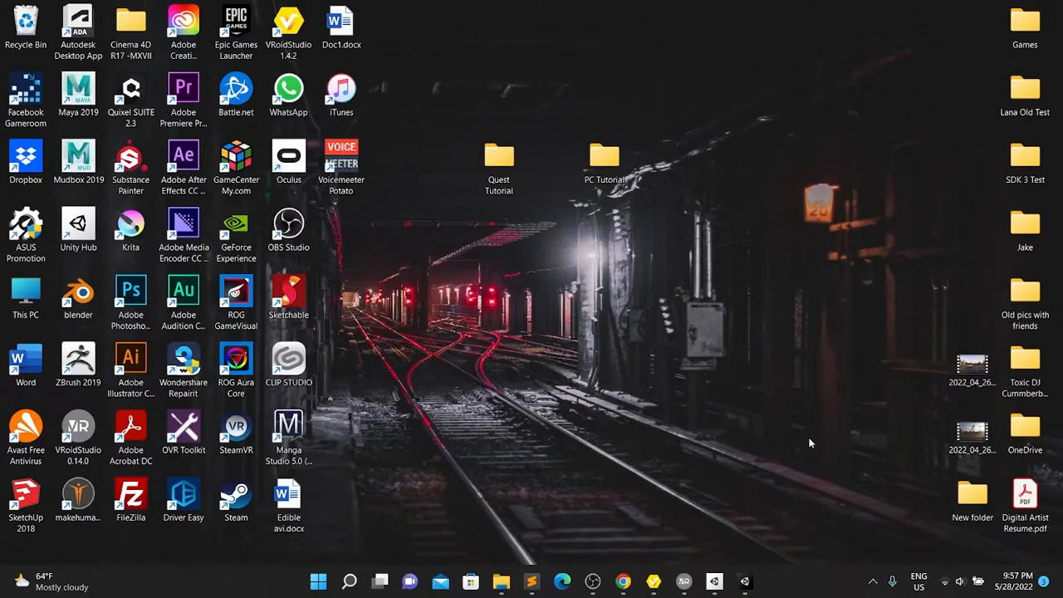
Switch to VRoidStudio 0.14.0 and open the backup-Krissy2-0_9_5 model
left_click(684, 581)
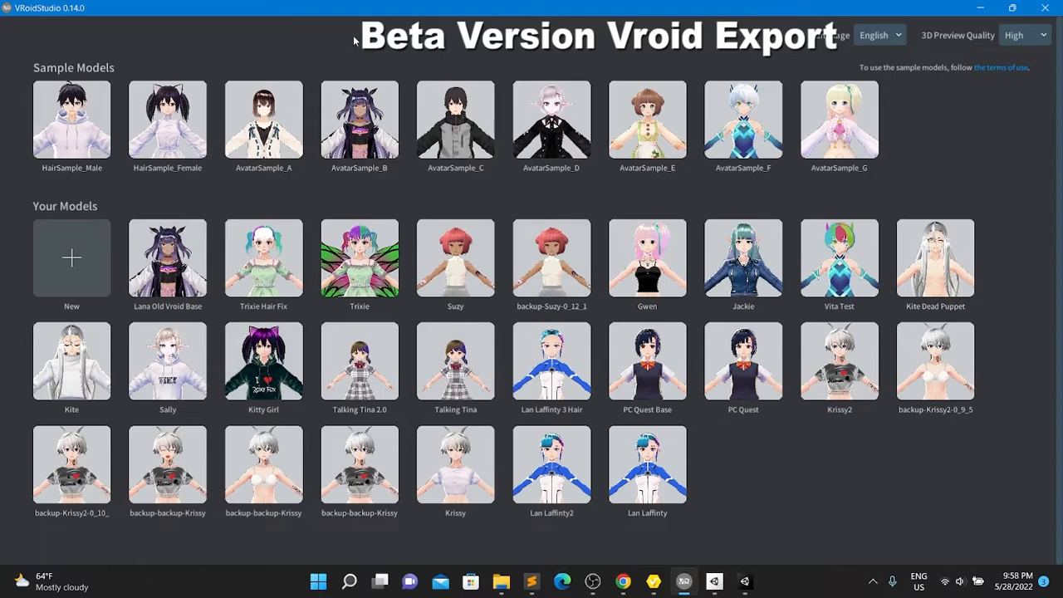
left_click(941, 355)
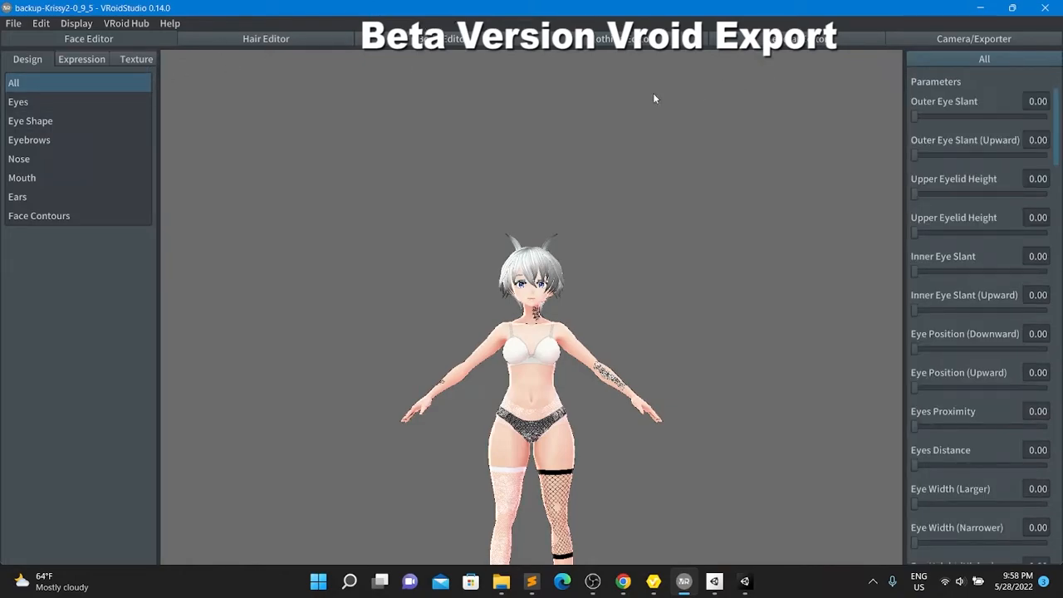
Start the VRM export of the backup-Krissy2-0_9_5 model in VRoidStudio 0.14.0, keeping the existing avatar information and license settings
left_click(971, 39)
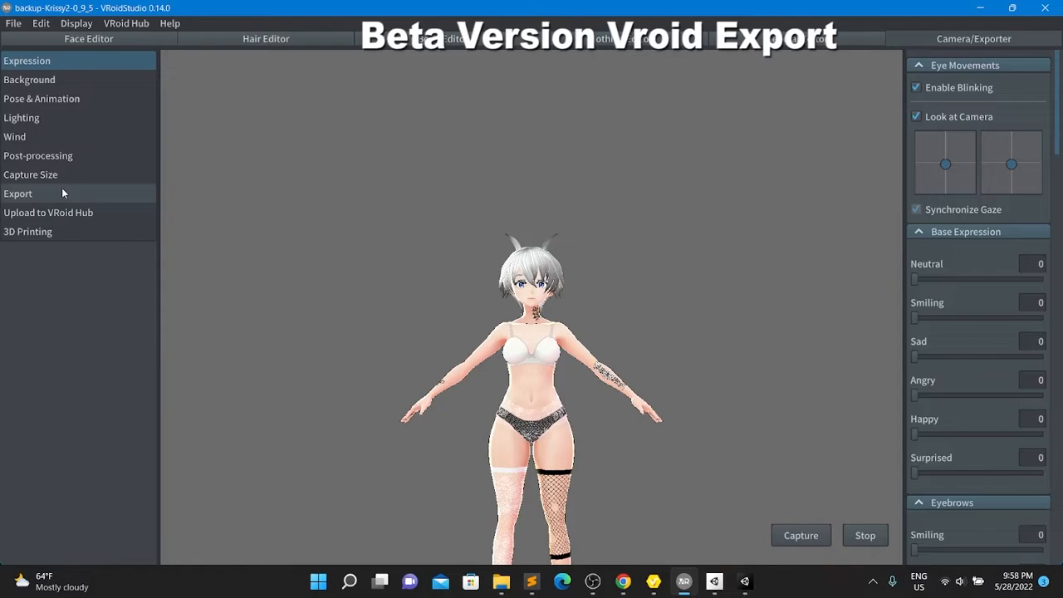
left_click(62, 192)
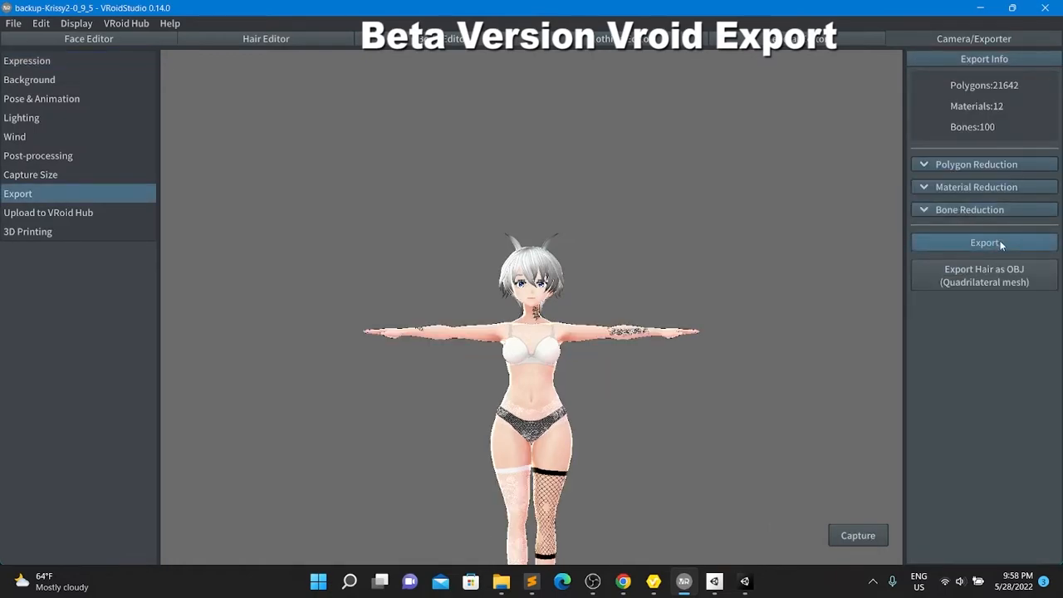
left_click(999, 243)
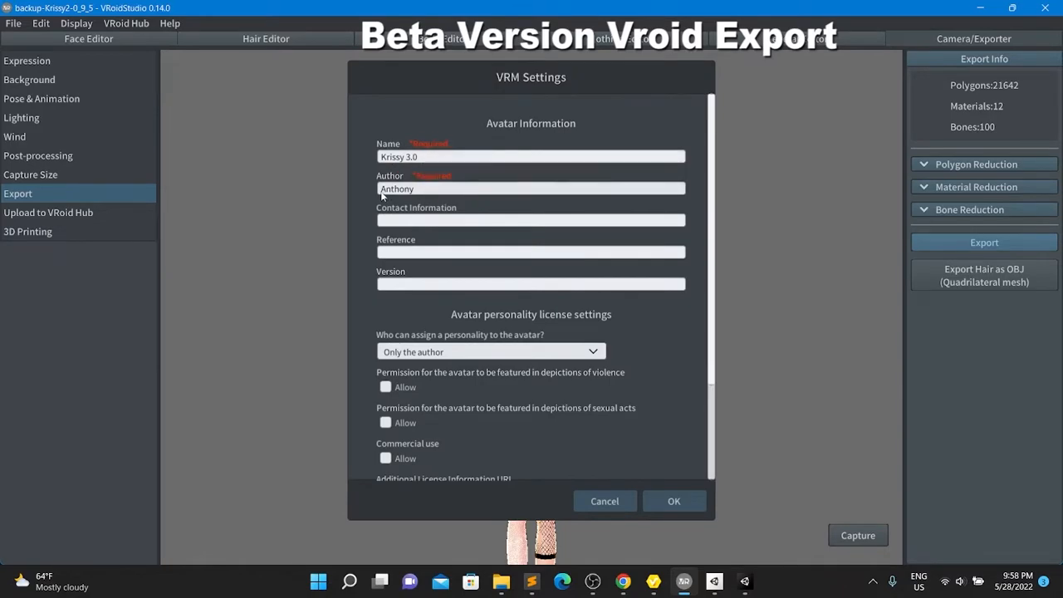
scroll(486, 312, "down", 1)
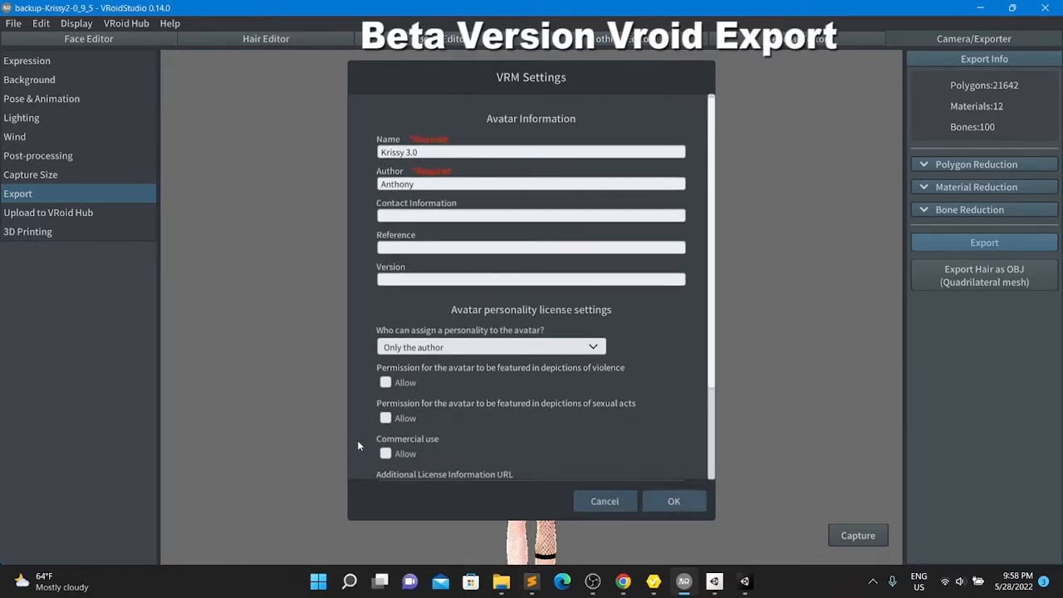
left_click(674, 501)
Browse to the Vroid VRM folder inside the desktop's PC Tutorial folder as the export destination and cancel the save
left_click(56, 122)
double_click(142, 190)
double_click(158, 172)
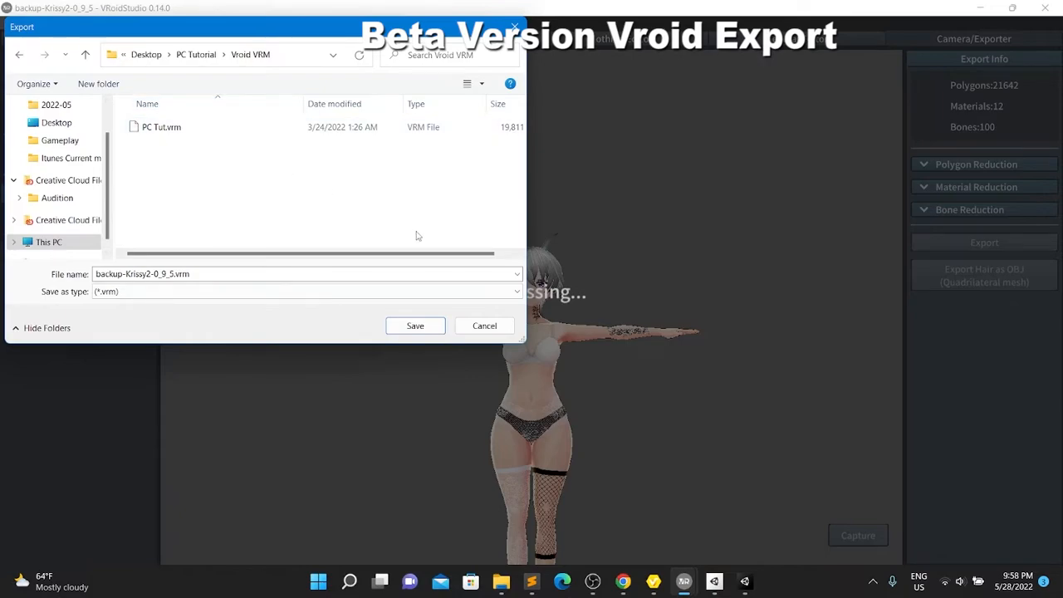
left_click(474, 327)
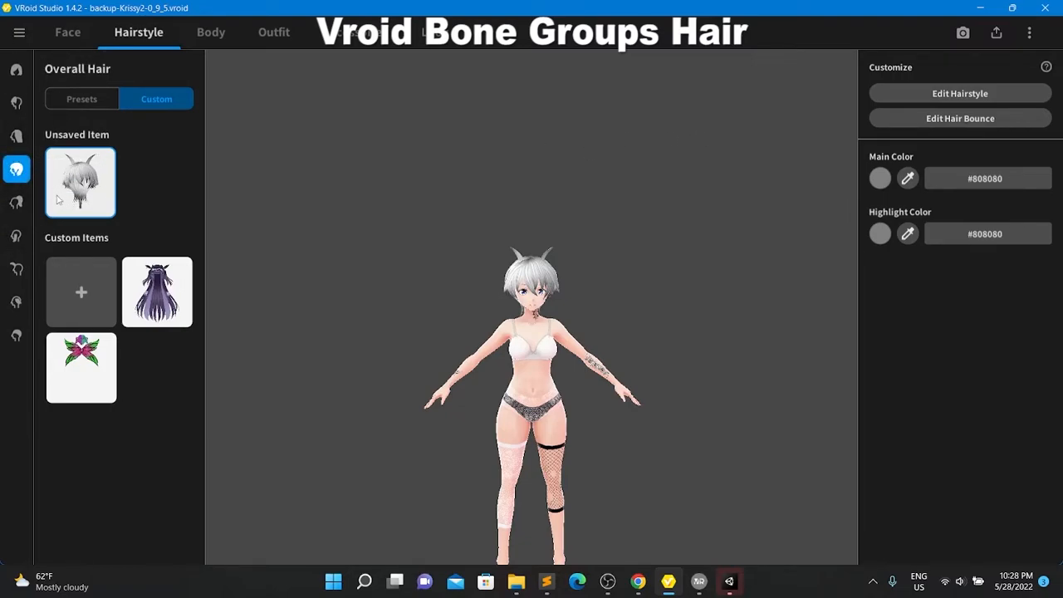
Examine the overall hair's bone groups under the hair bounce settings in VRoid Studio 1.4.2 and return to VRoidStudio 0.14.0
left_click(960, 119)
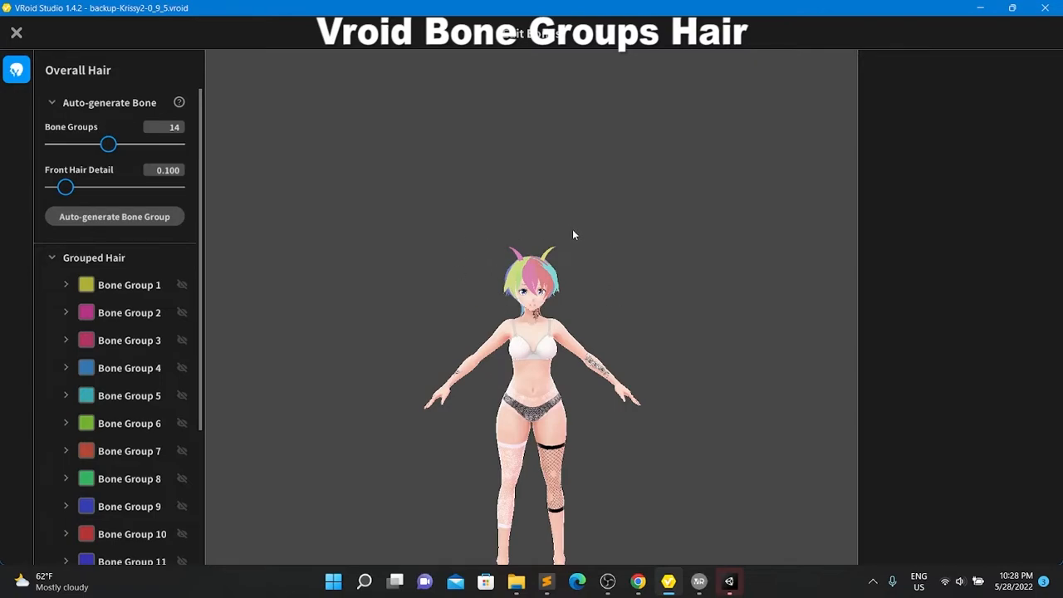
left_click(697, 584)
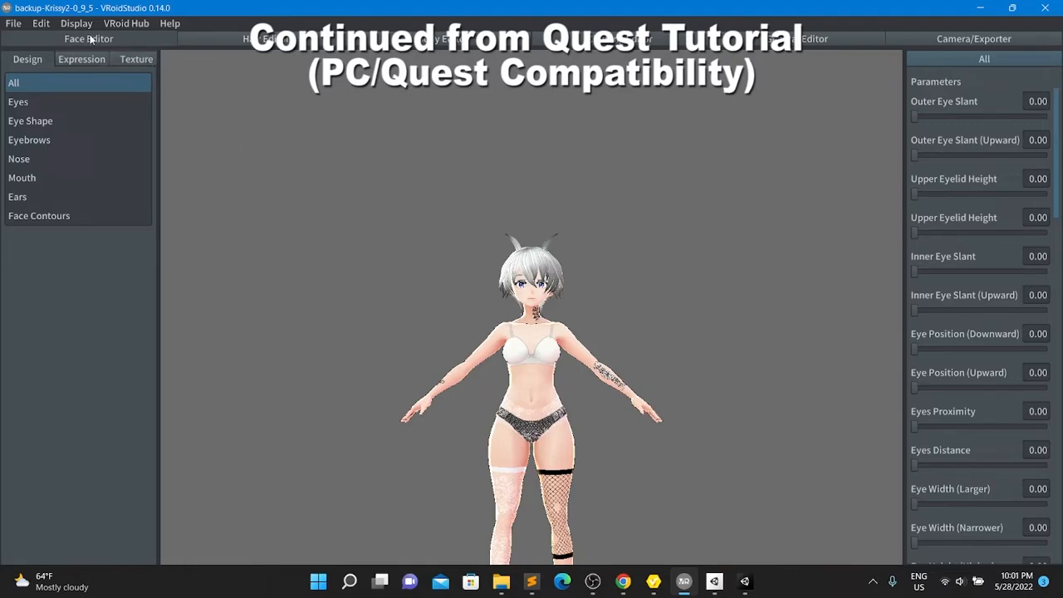
In the face's skin texture, hide the custom Layer and make the Default Image visible
left_click(138, 59)
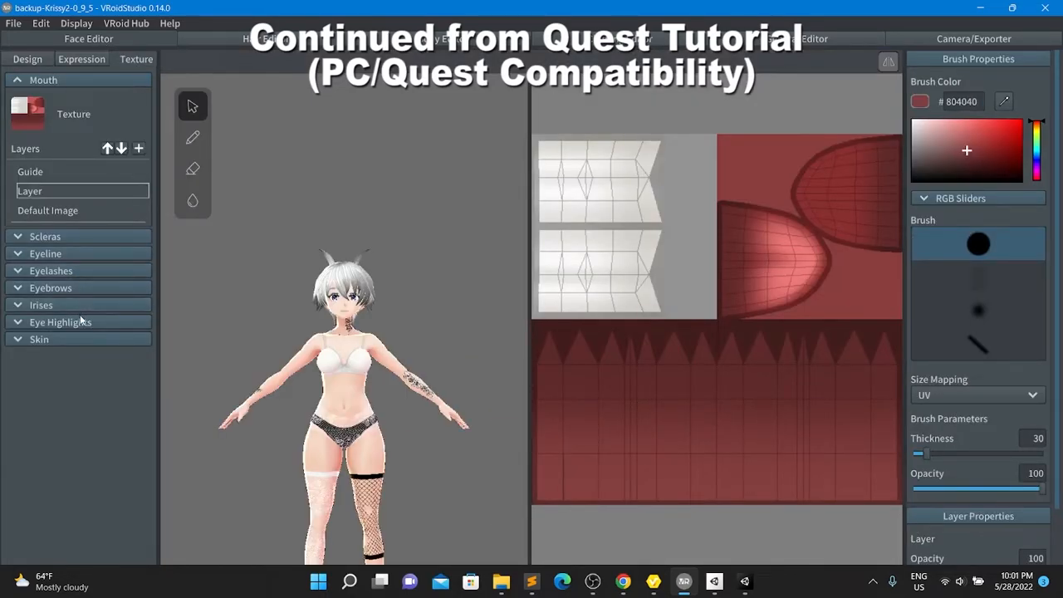
left_click(16, 341)
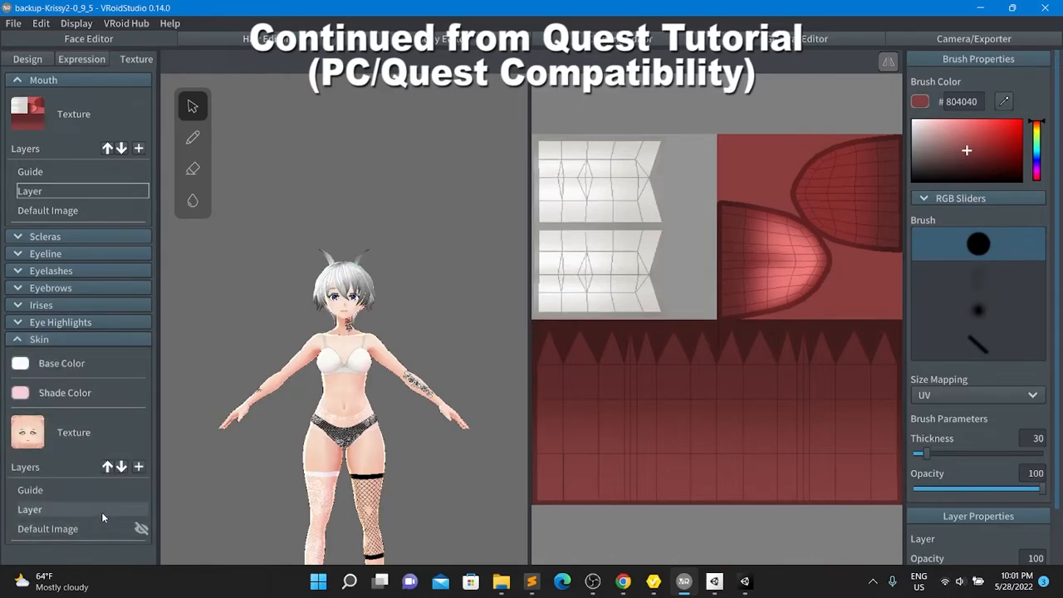
left_click(101, 510)
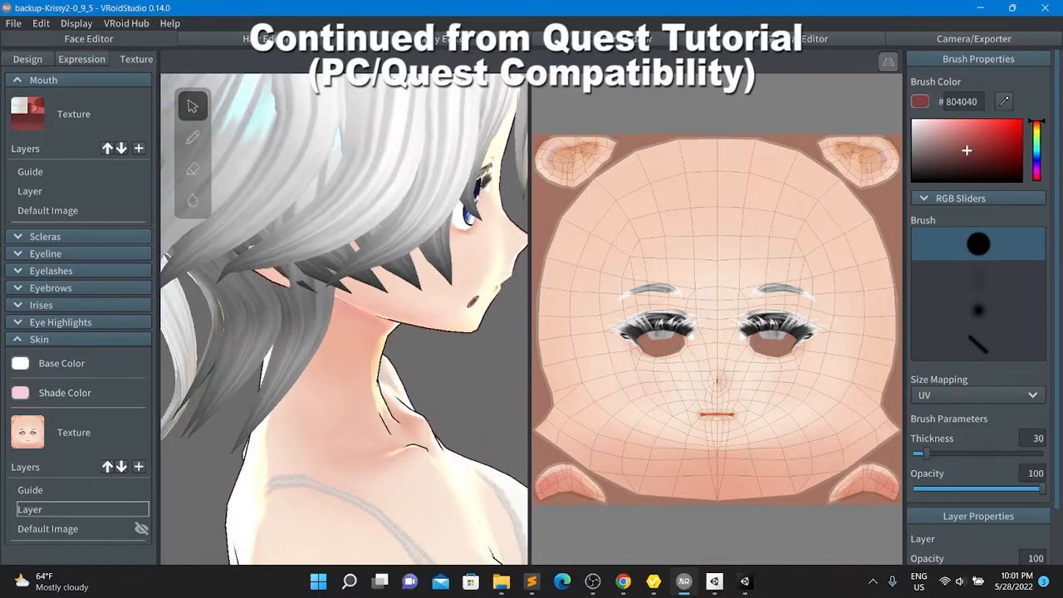
right_click(134, 509)
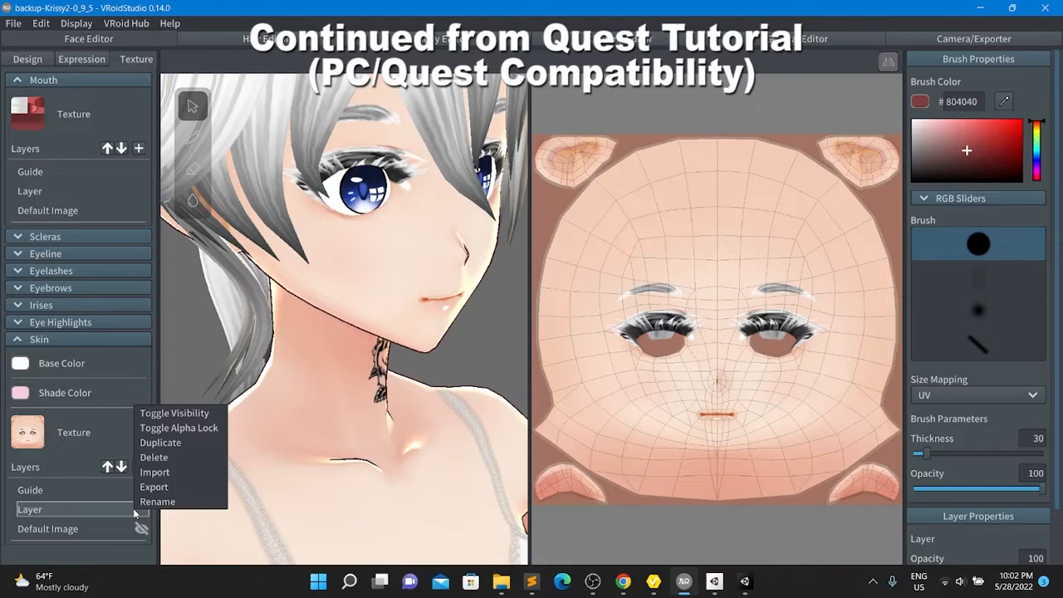
left_click(164, 415)
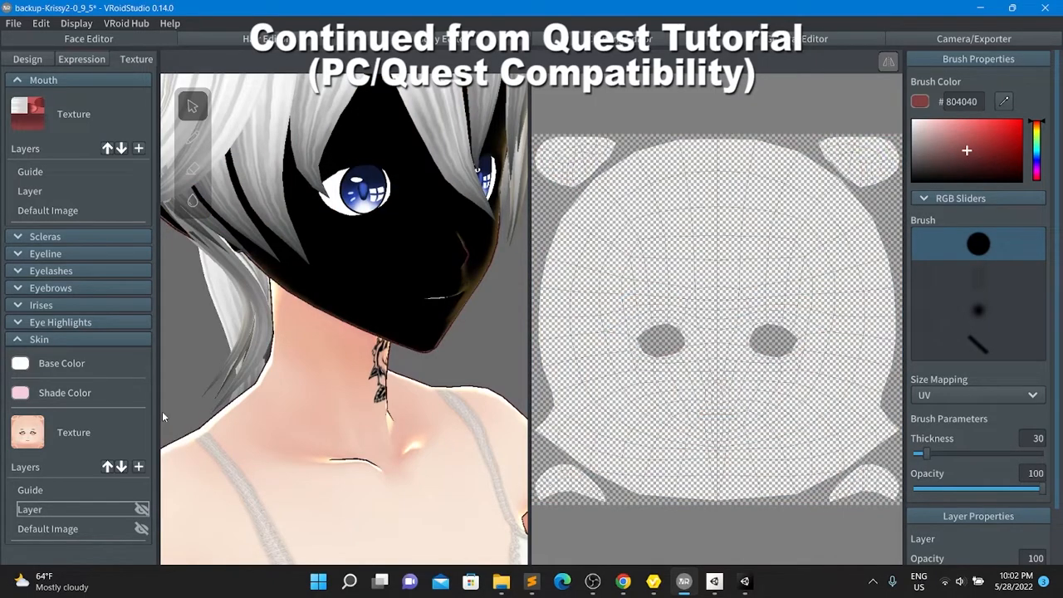
right_click(135, 529)
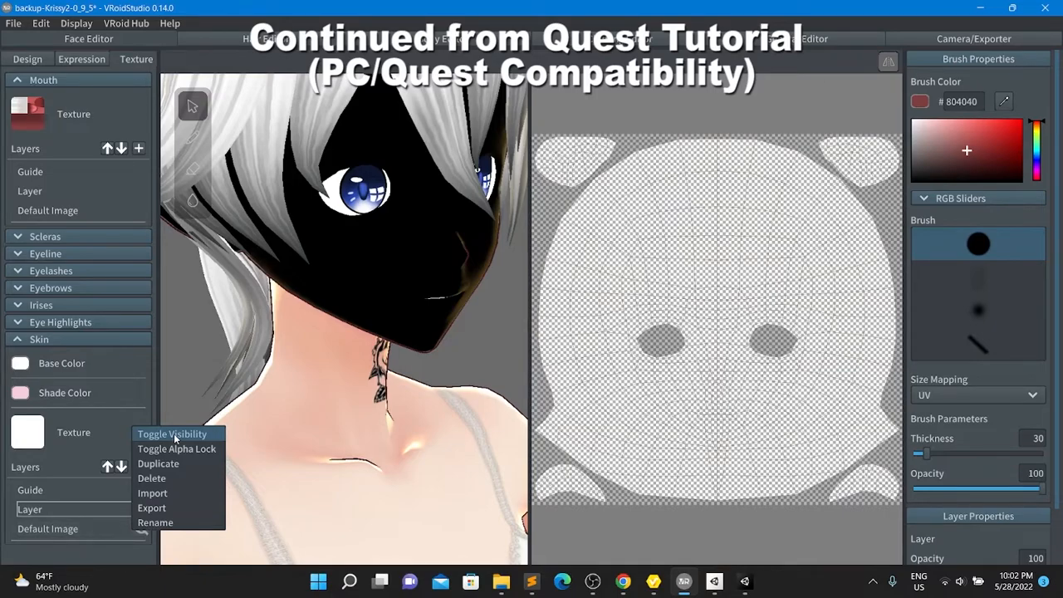
left_click(173, 434)
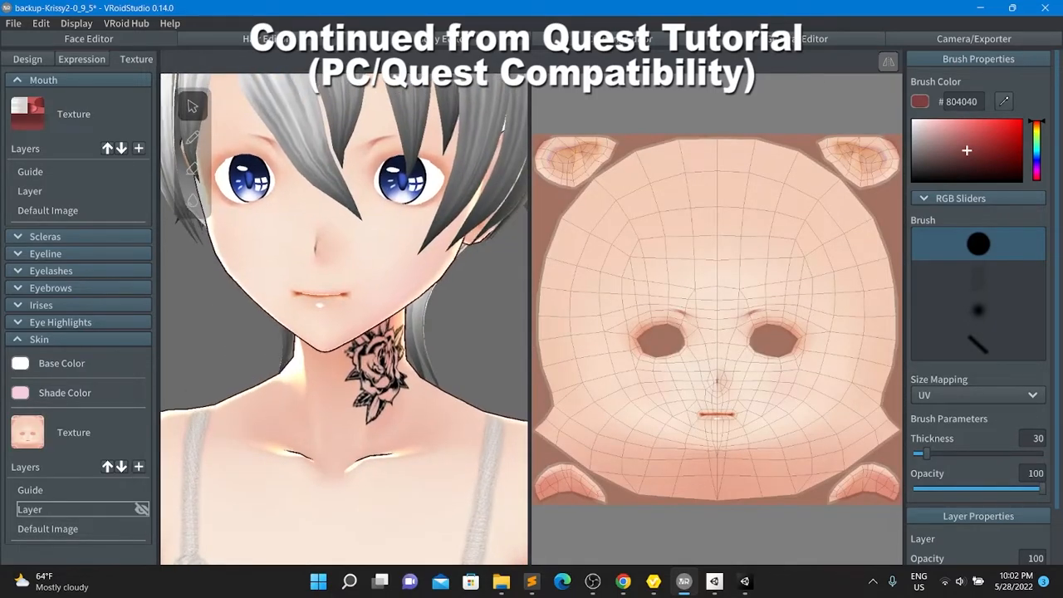
left_click(39, 341)
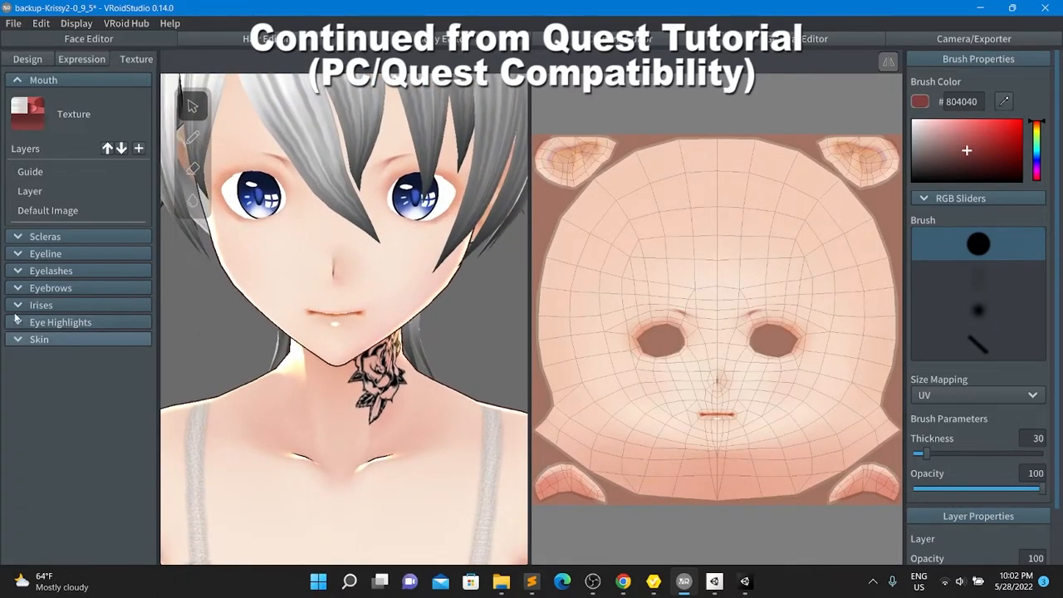
Switch the eyeline, eyelashes and eyebrows textures from their custom Layer to the Default Image by changing layer visibility
left_click(45, 253)
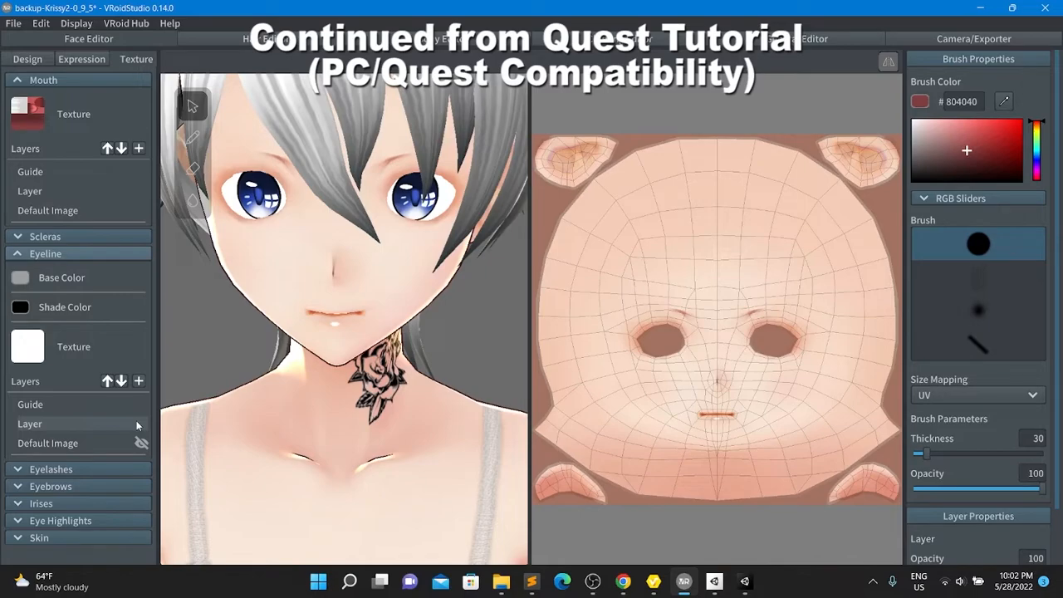
left_click(116, 470)
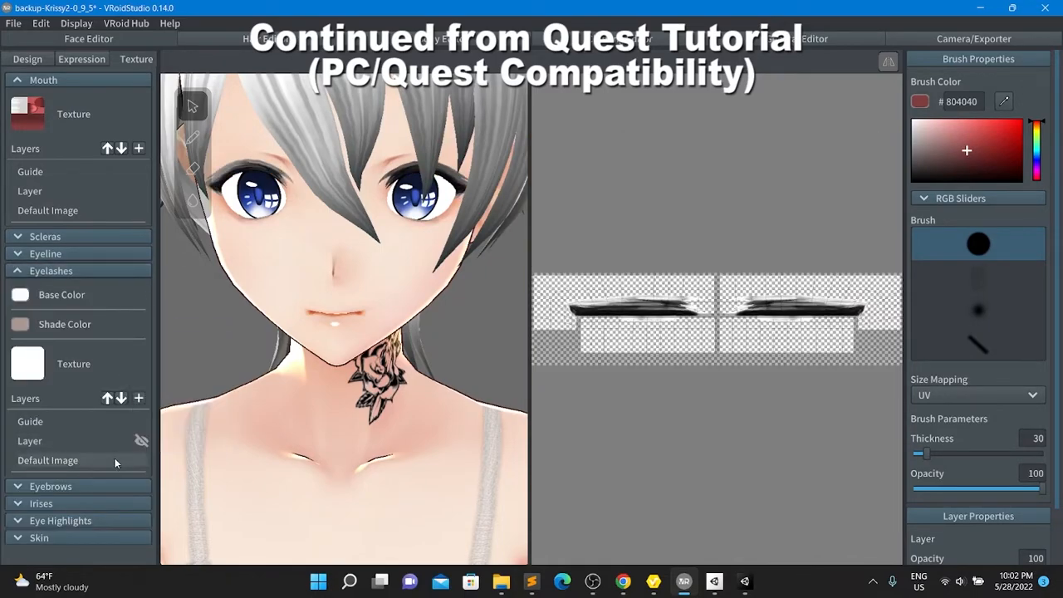
left_click(114, 486)
right_click(145, 457)
left_click(107, 469)
In the irises texture, hide the custom Layer and make the Default Image visible
left_click(107, 502)
right_click(121, 415)
right_click(133, 415)
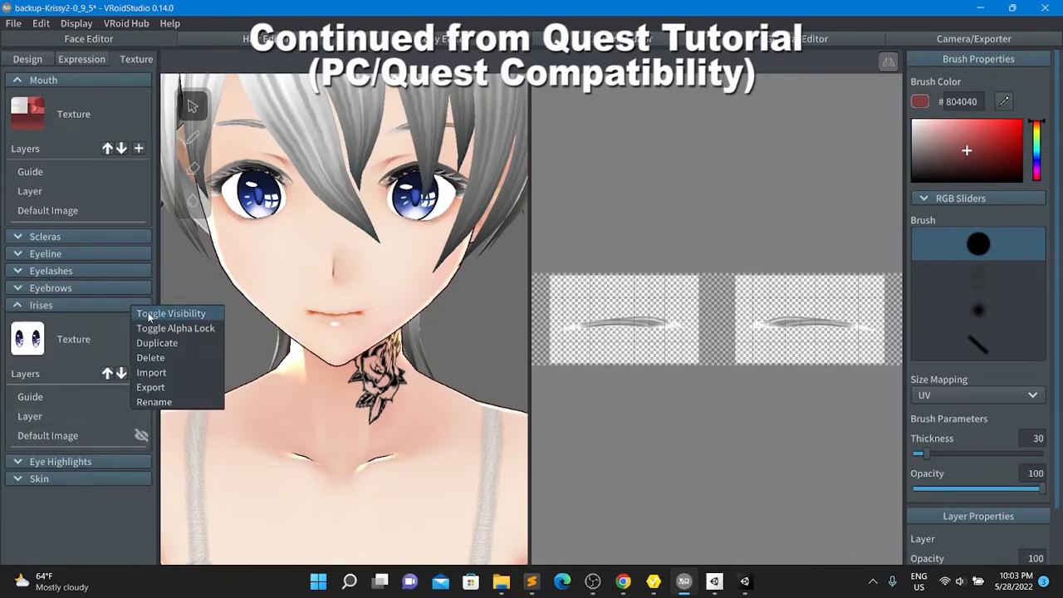
left_click(149, 314)
left_click(50, 305)
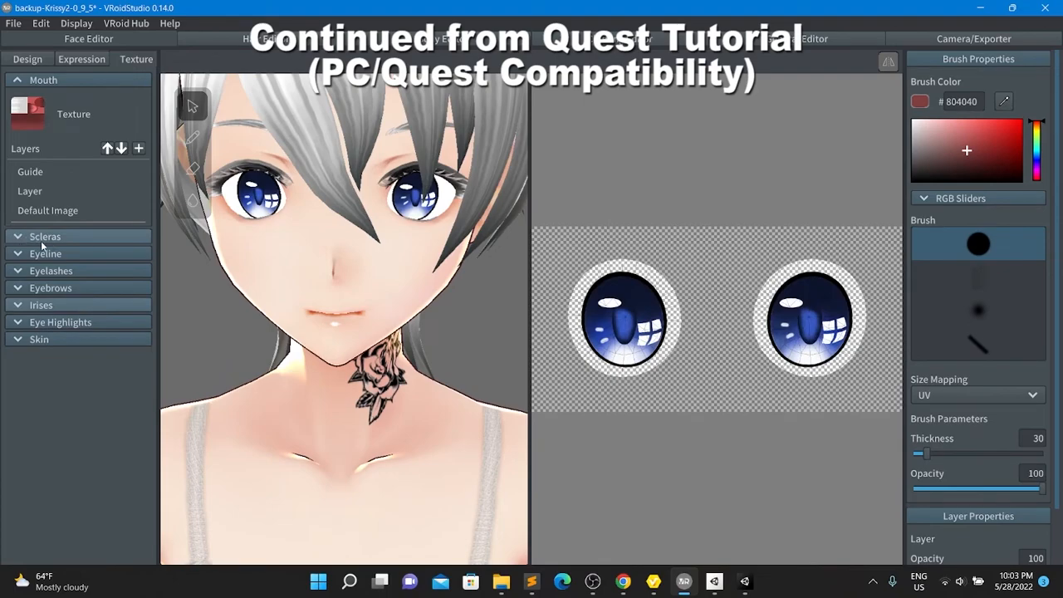
Restore the scleras' default texture by hiding the custom Layer and showing the Default Image
left_click(30, 237)
right_click(125, 366)
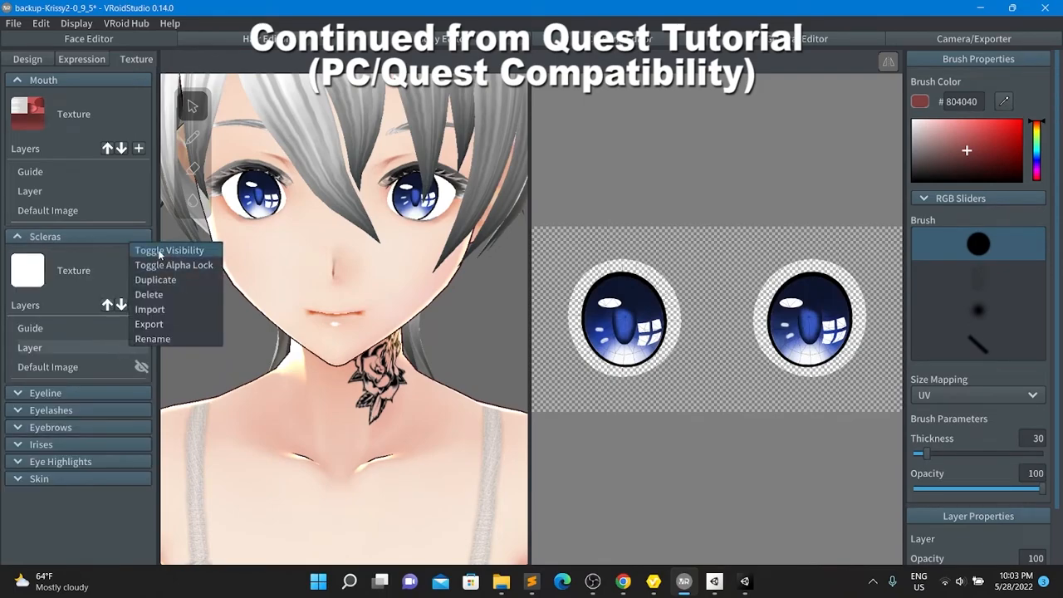
left_click(156, 251)
Check the visibility of the irises' custom Layer and Default Image and the options available for these layers
left_click(50, 444)
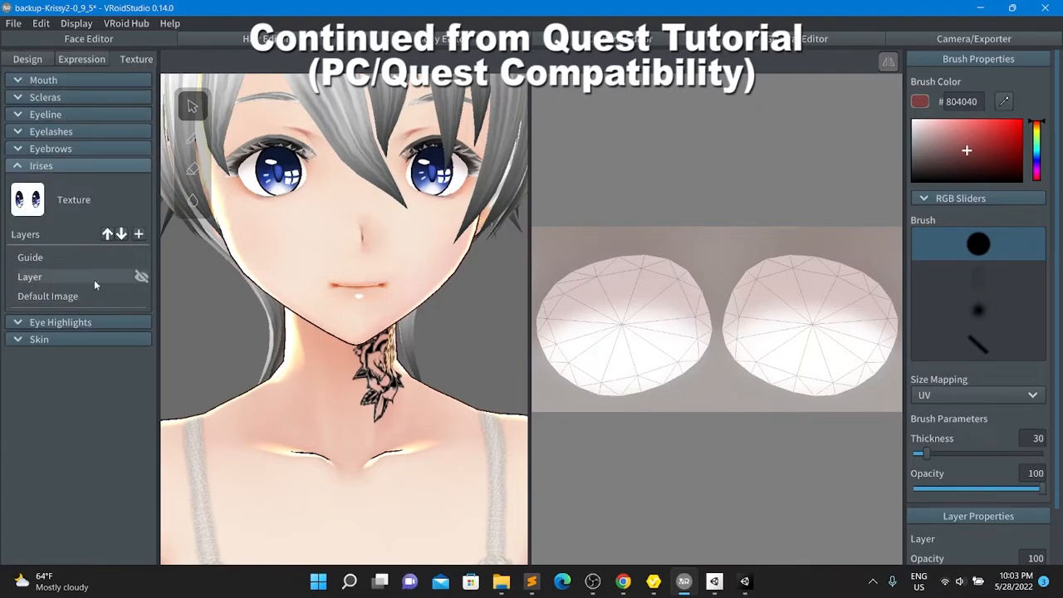
right_click(129, 282)
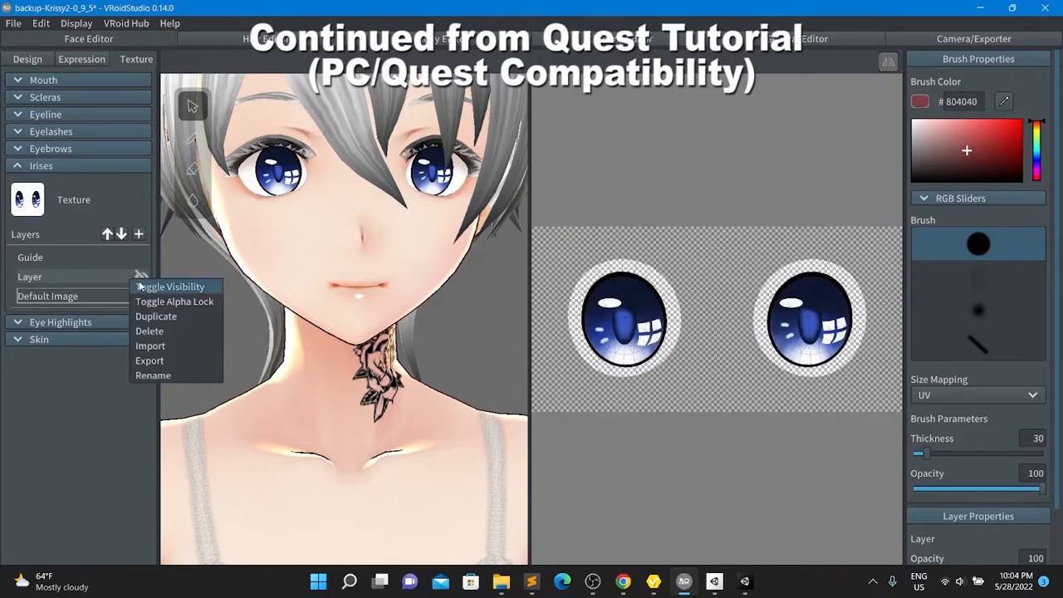
left_click(83, 298)
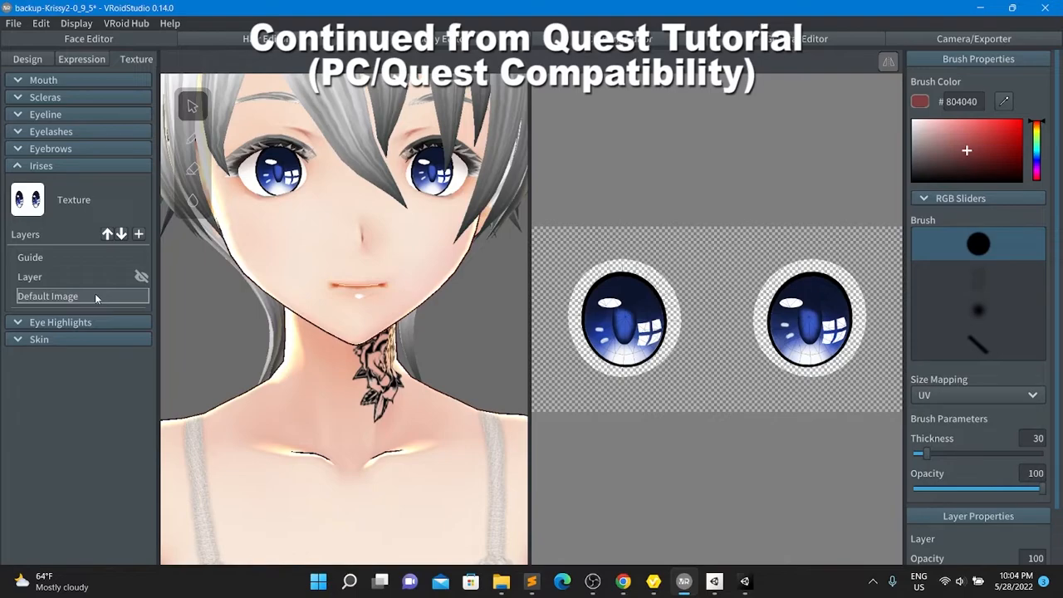
right_click(118, 275)
left_click(140, 282)
right_click(140, 283)
left_click(137, 286)
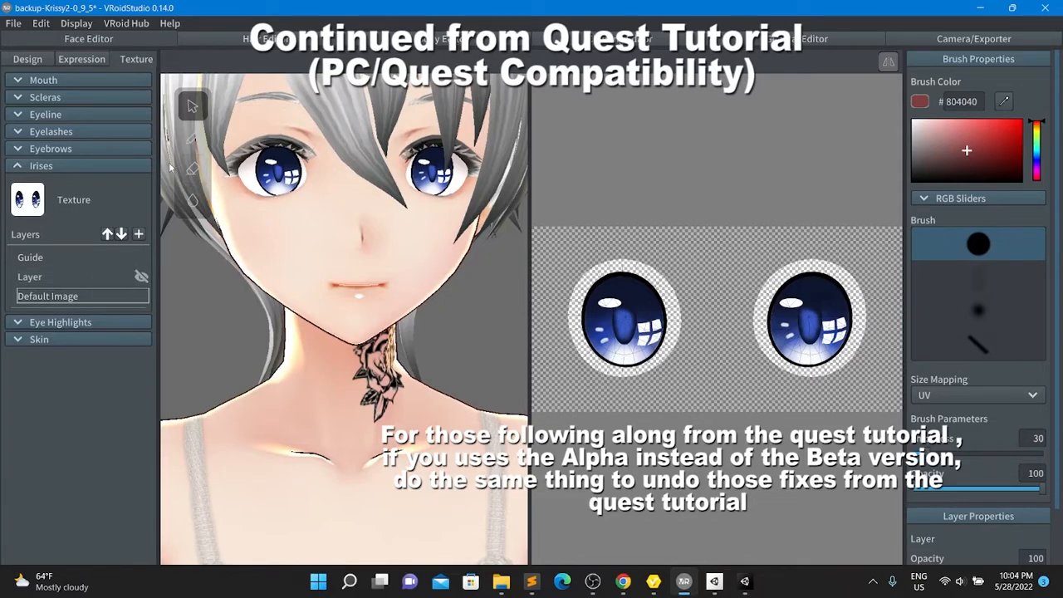
left_click(78, 275)
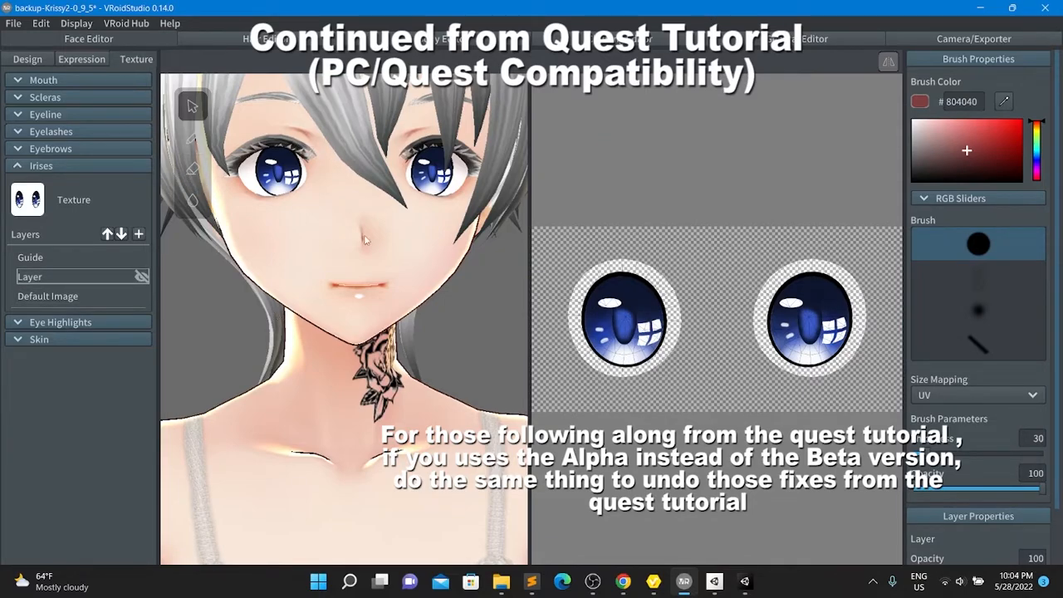
scroll(459, 242, "down", 3)
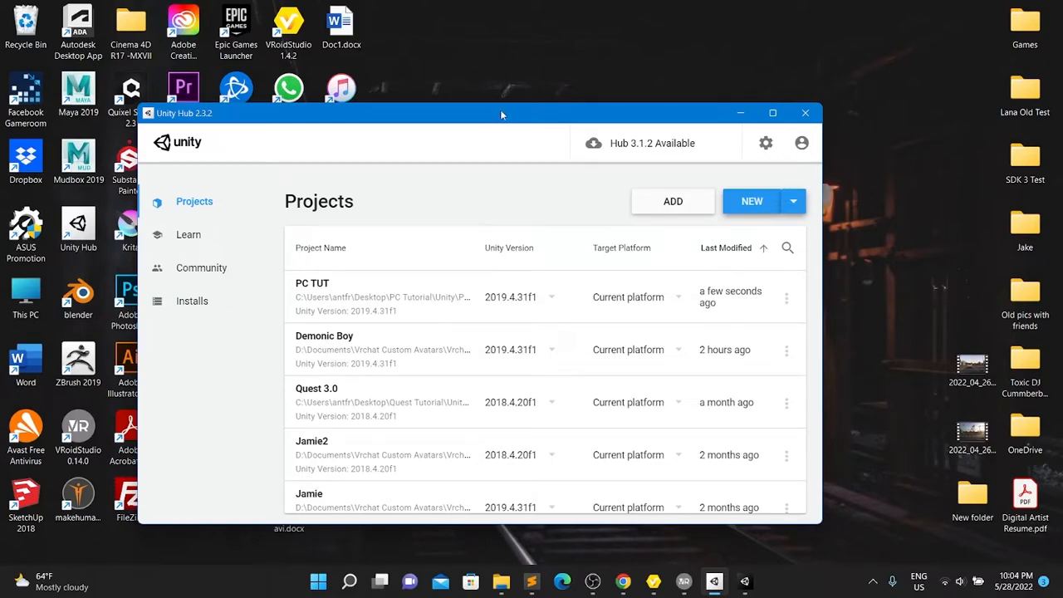
In Unity Hub, start a new project with Unity version 2019.4.31f1
left_click(791, 205)
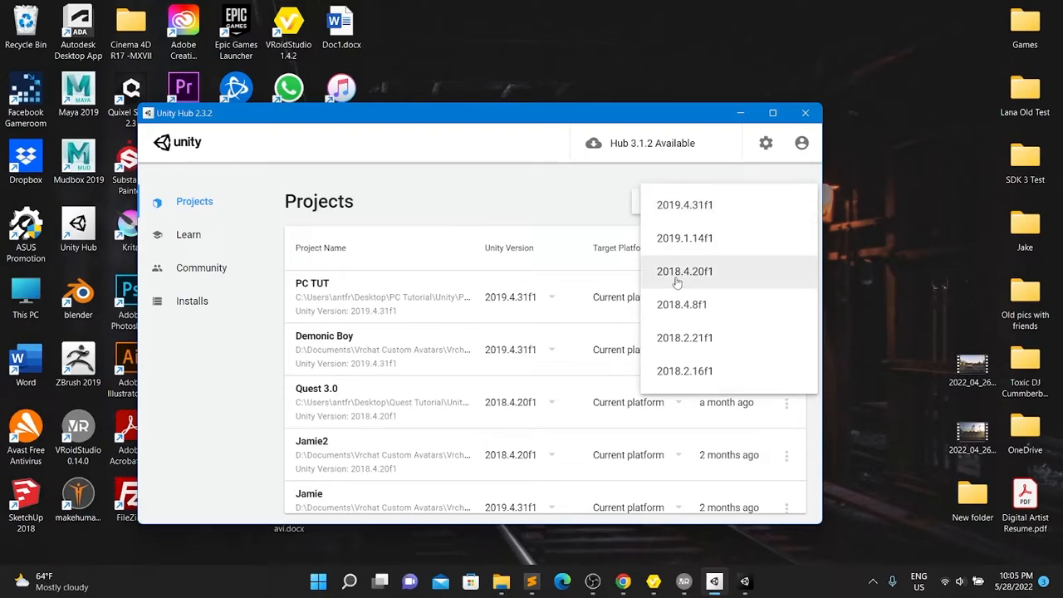
left_click(700, 218)
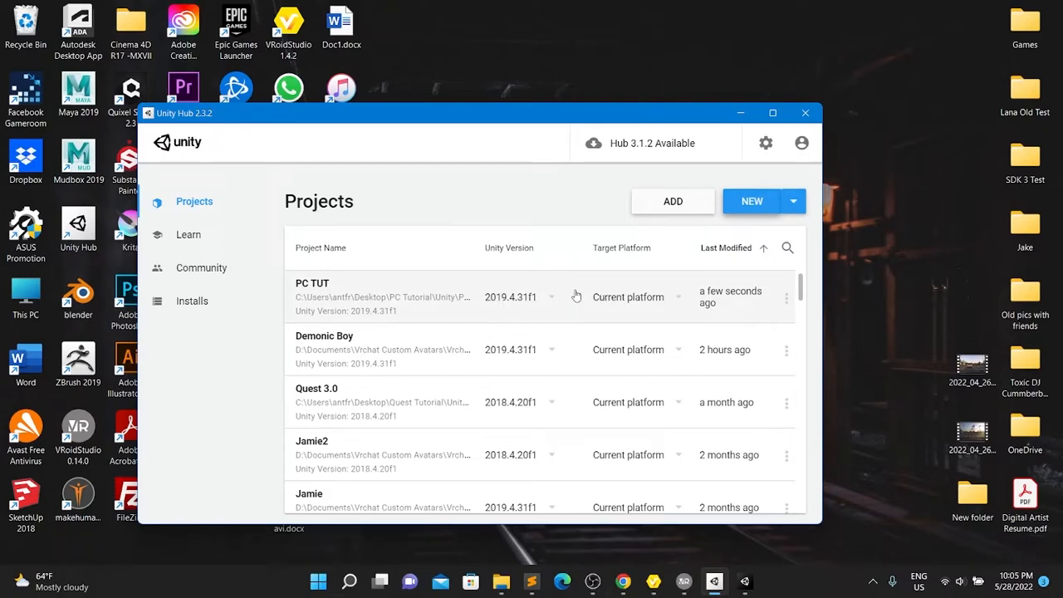
left_click(751, 203)
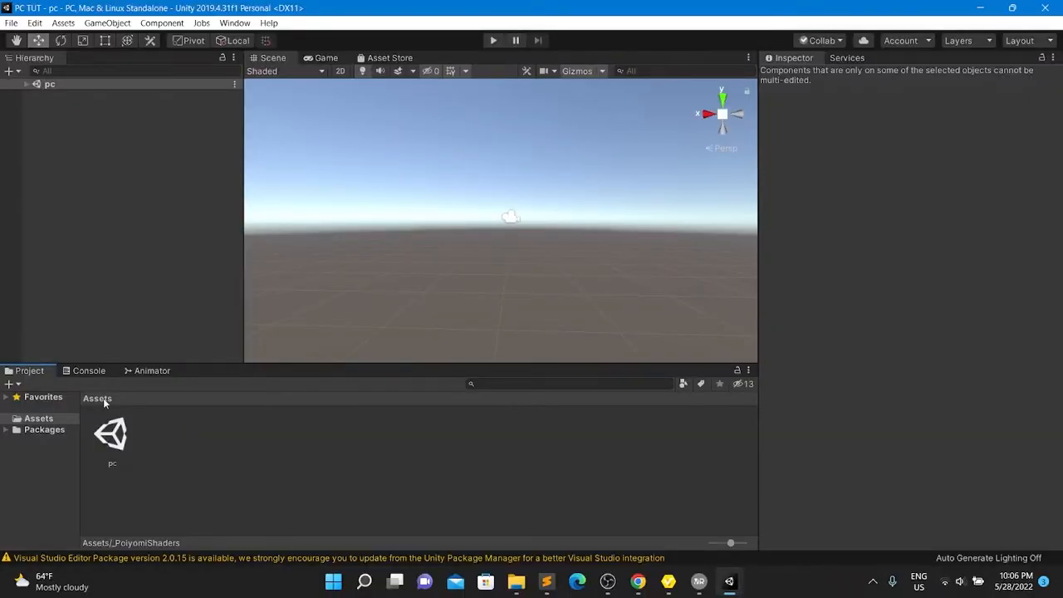
Import the VRCSDK3-AVATAR-2022.04.21.03.29_Public package from PC Tutorial's Unity assets folder into the PC TUT project's Assets
key("alt+Tab")
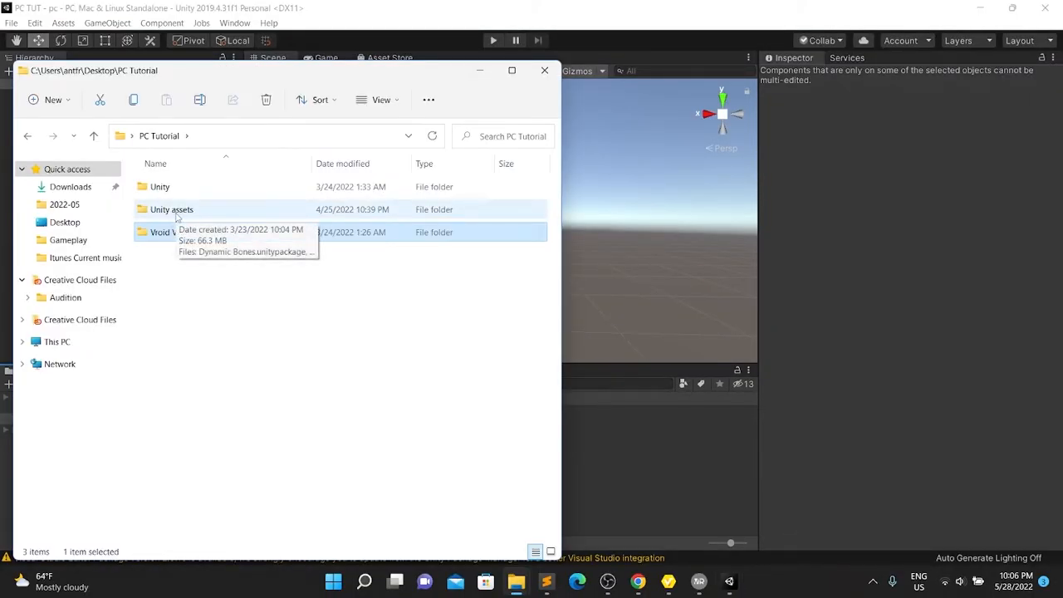
double_click(176, 214)
left_click_drag(185, 74, 598, 121)
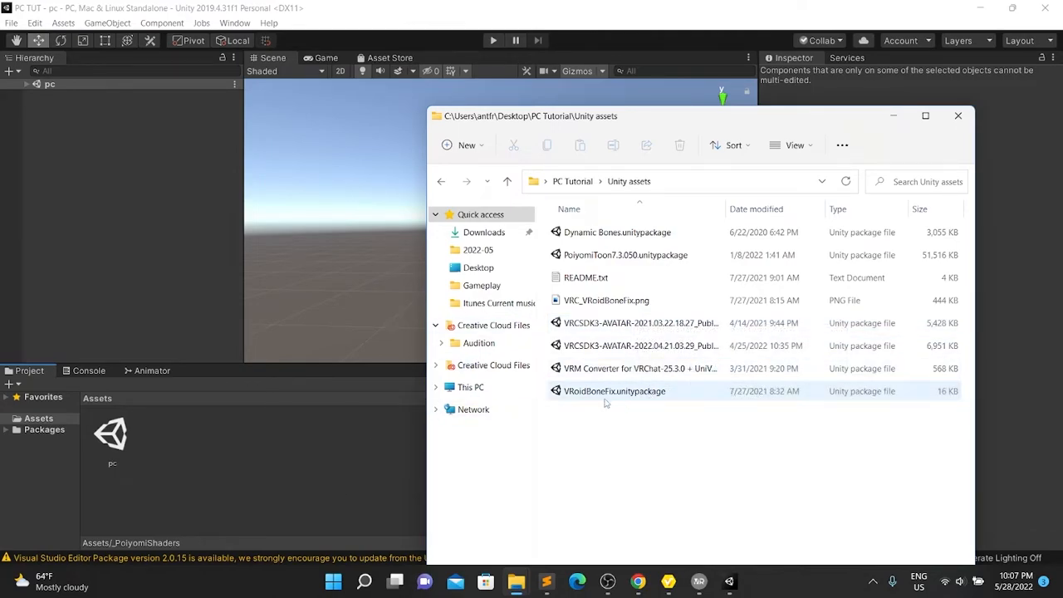
left_click_drag(641, 347, 231, 541)
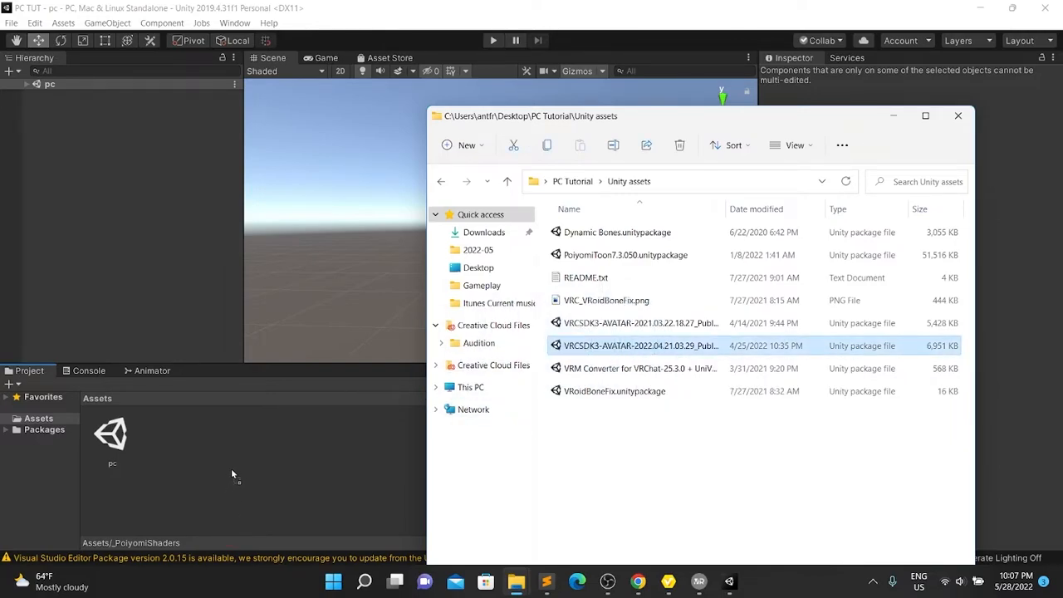
left_click_drag(244, 461, 242, 456)
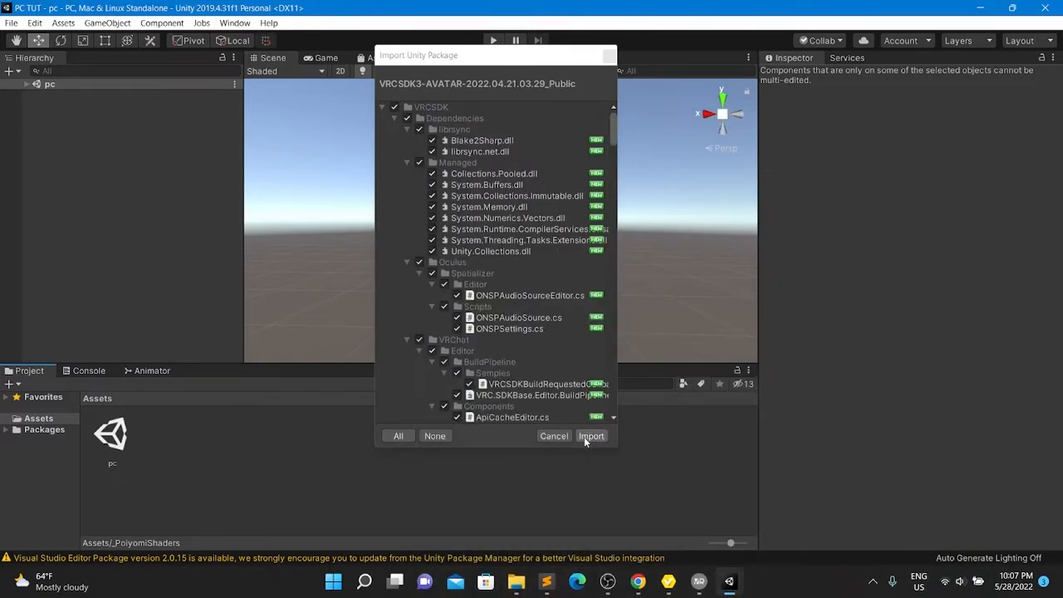
left_click(590, 436)
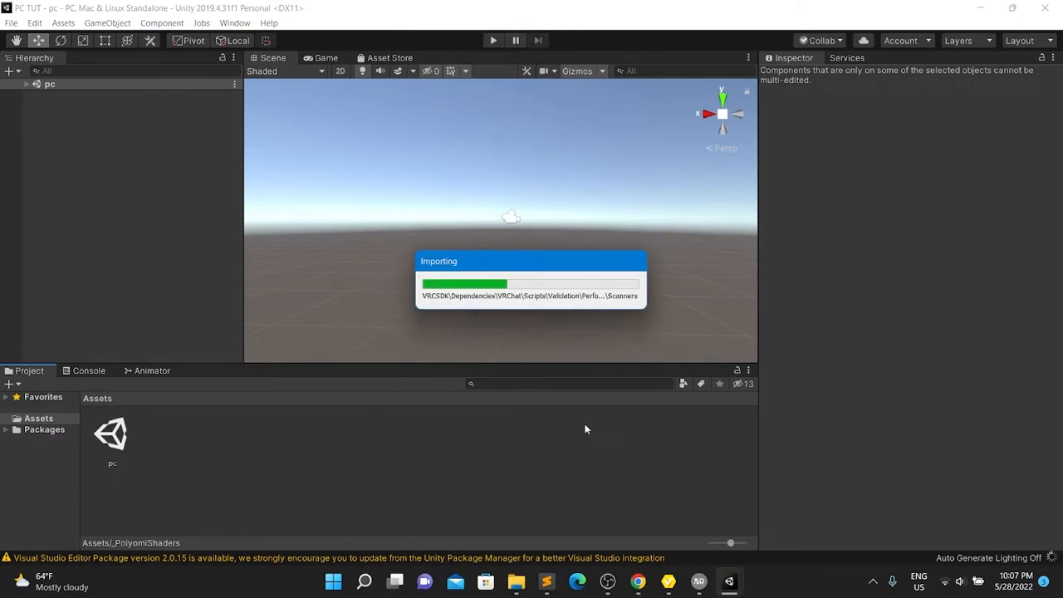
Import the Dynamic Bones, VRM Converter for VRChat-25.3.0 and VRoidBoneFix packages from the Unity assets folder into the project's Assets
key("alt+Tab")
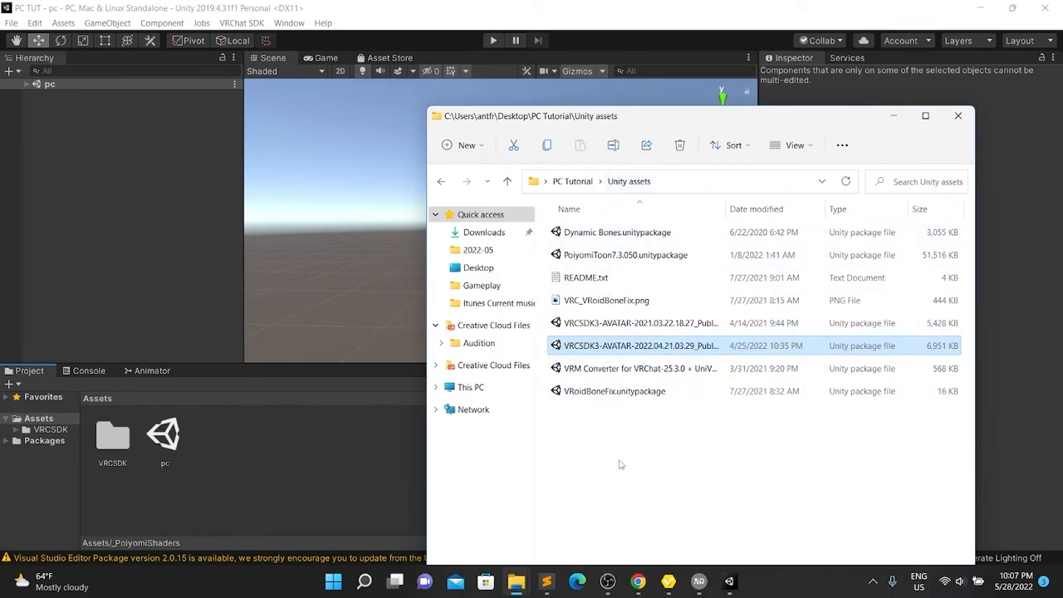
left_click(617, 233)
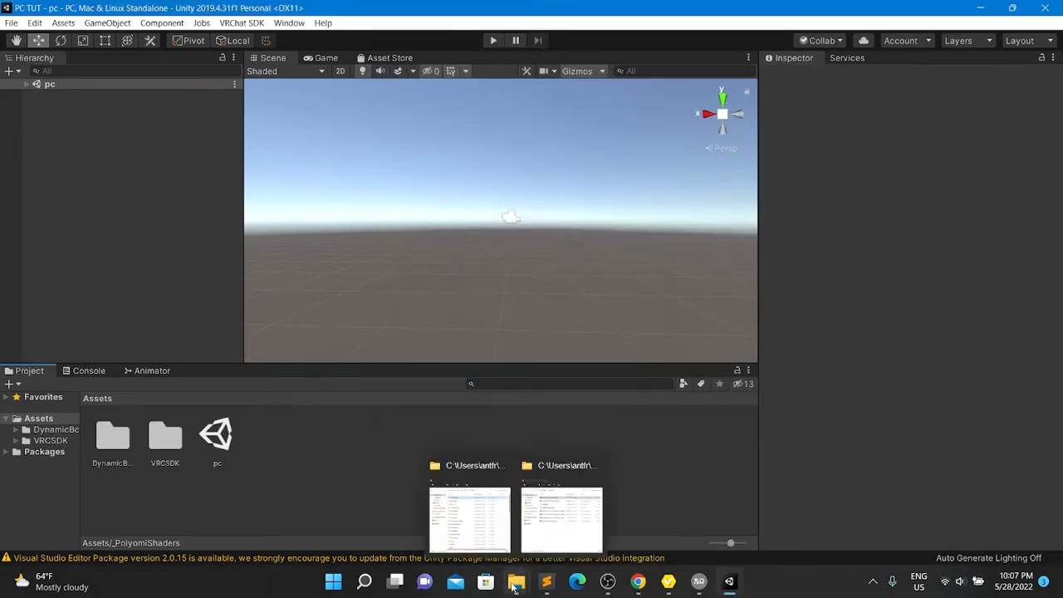
left_click(481, 510)
double_click(626, 375)
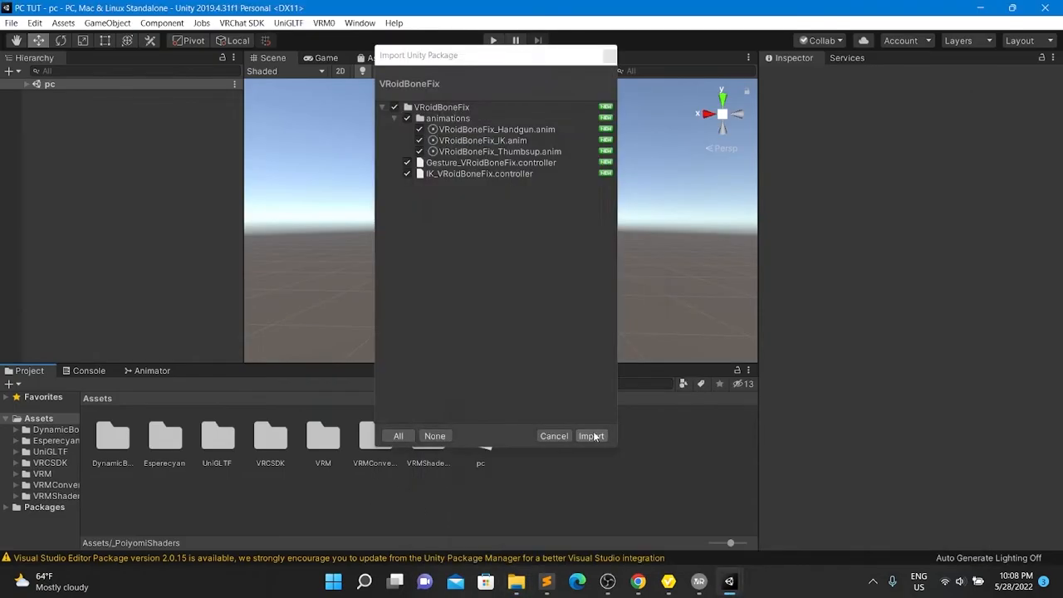
left_click(591, 436)
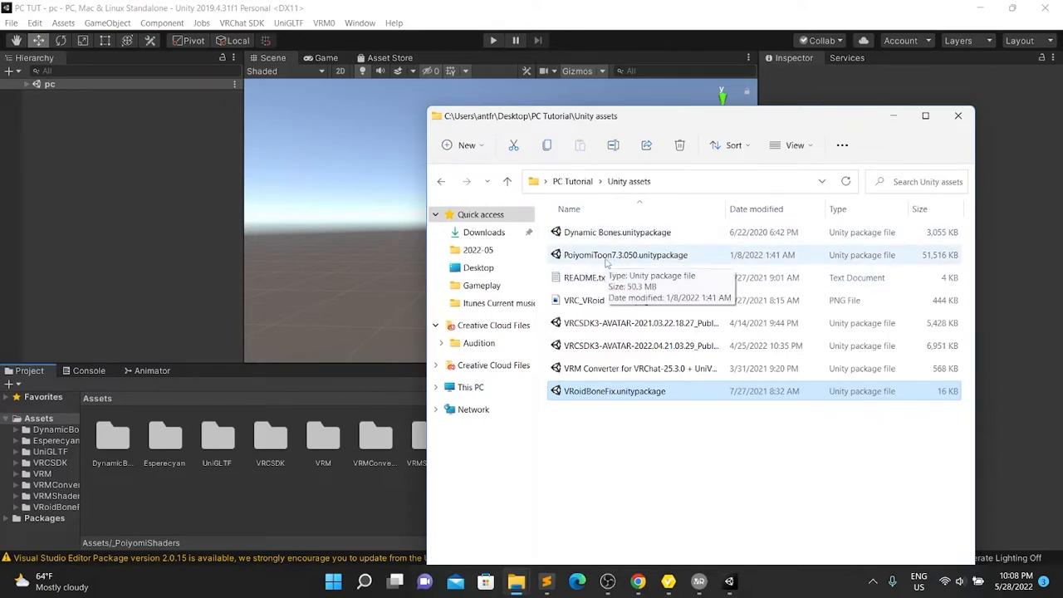
Import the full PoiyomiToon7.3.050 package from the Unity assets folder into the project's Assets
left_click_drag(606, 263, 206, 492)
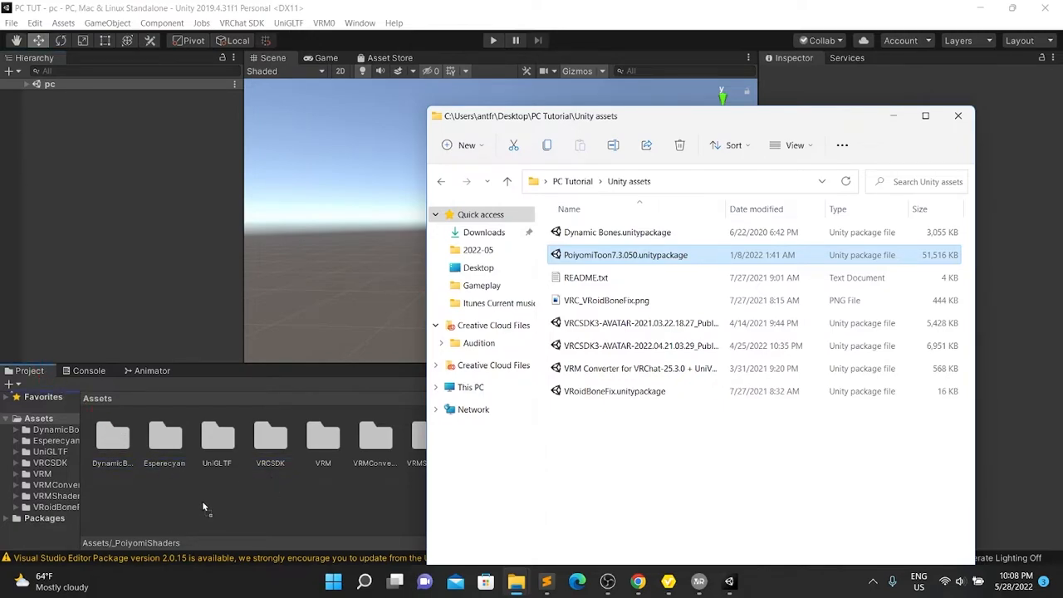
left_click_drag(202, 500, 202, 500)
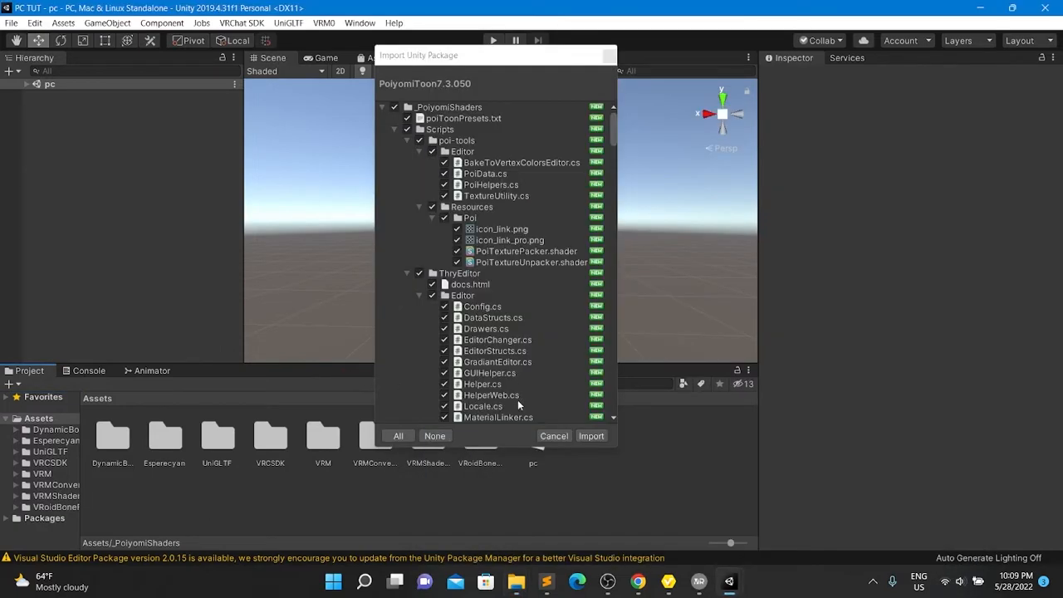
left_click(591, 437)
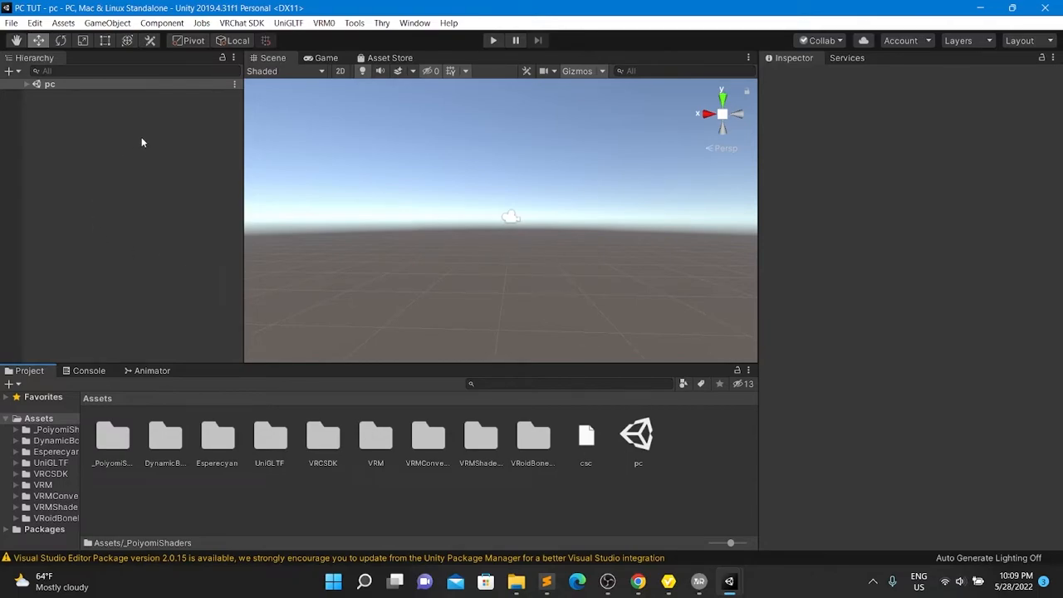
Check the active target platform in the Build Settings, comparing PC, Mac & Linux Standalone with Android
left_click(10, 23)
left_click(51, 160)
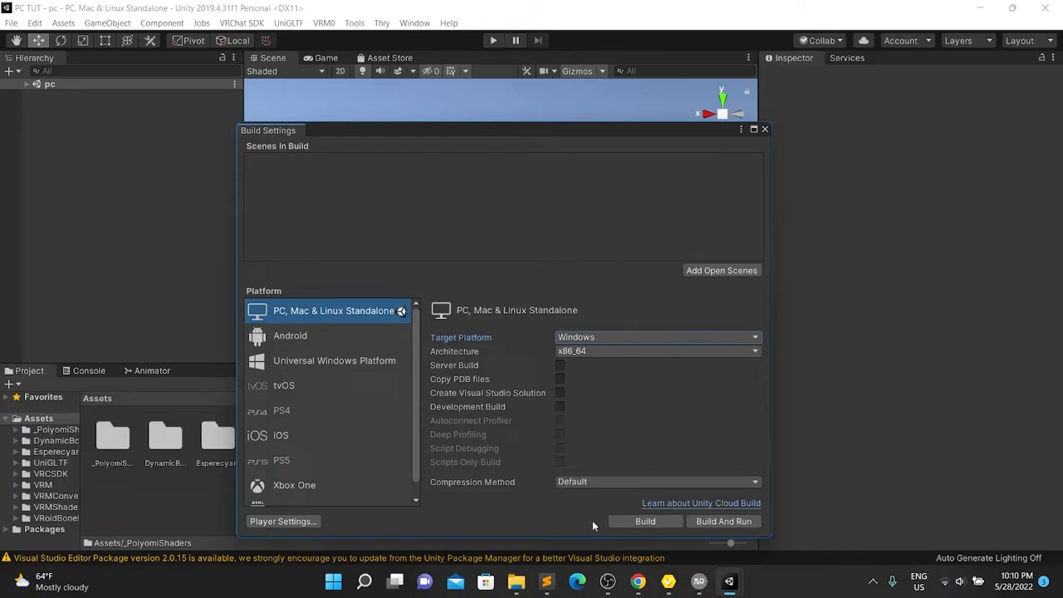
left_click(343, 336)
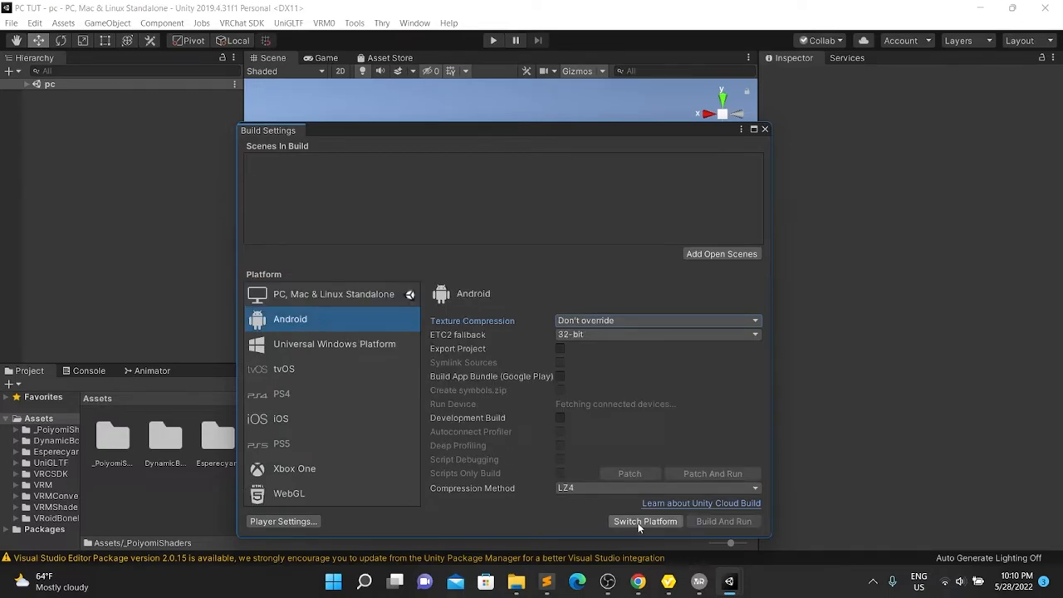
left_click(355, 293)
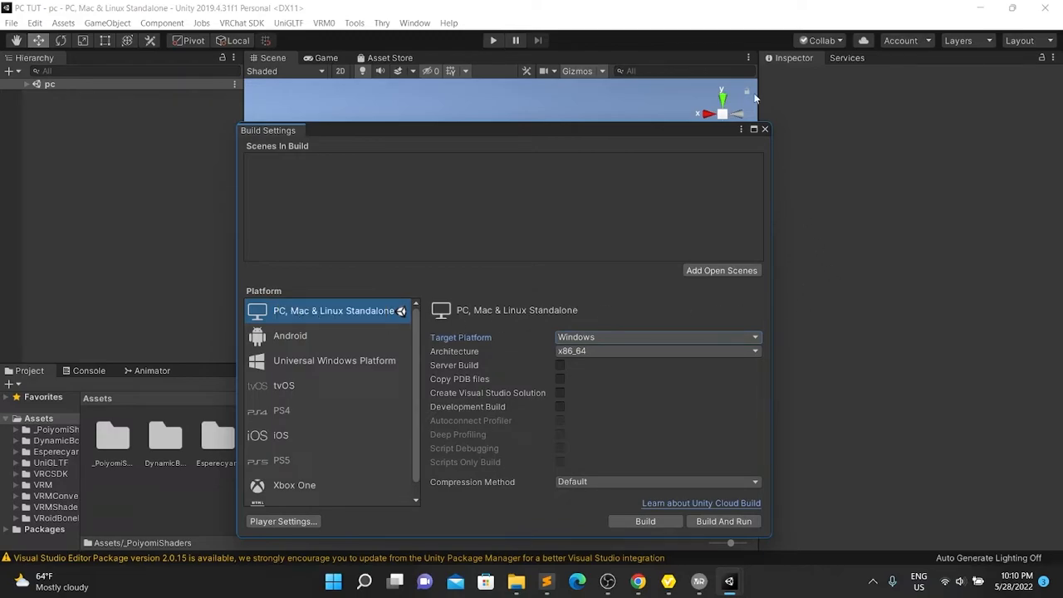
left_click(764, 130)
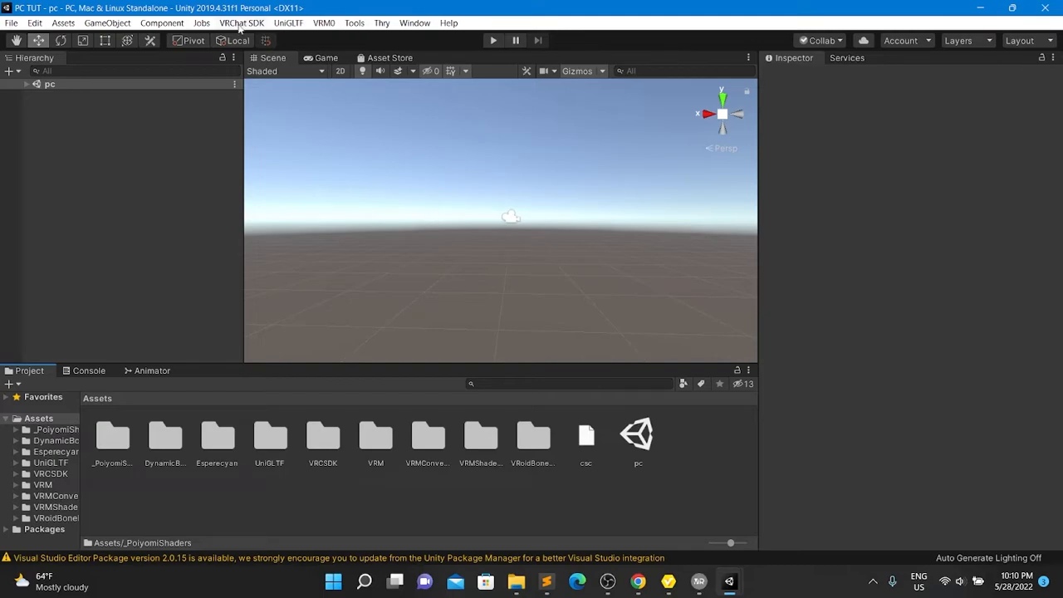
Import PC Tut.vrm from PC Tutorial's Vroid VRM folder and save it as PC Tut.prefab in the project's Assets
left_click(325, 24)
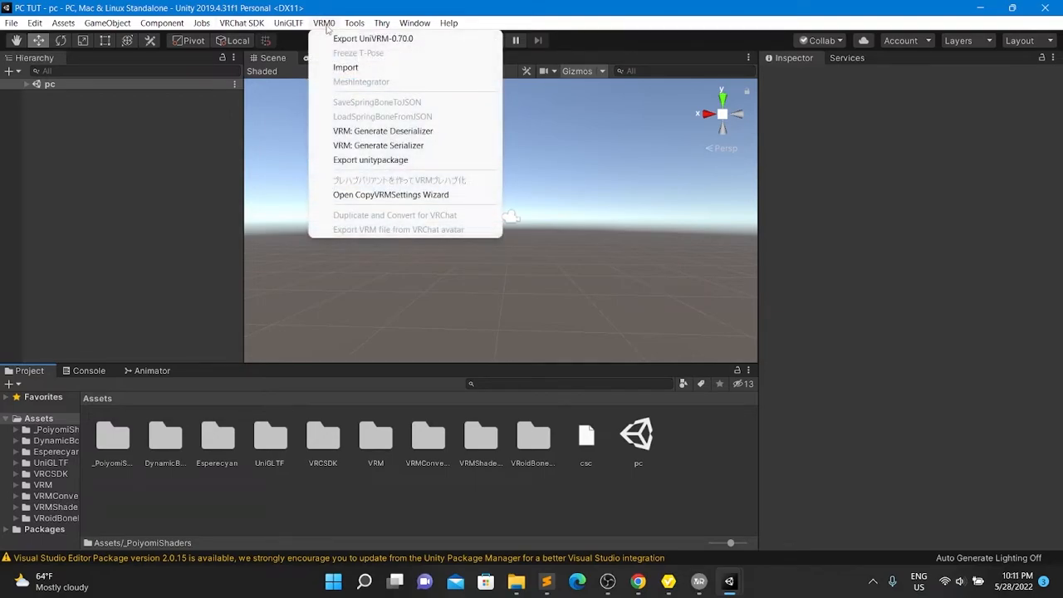
left_click(345, 68)
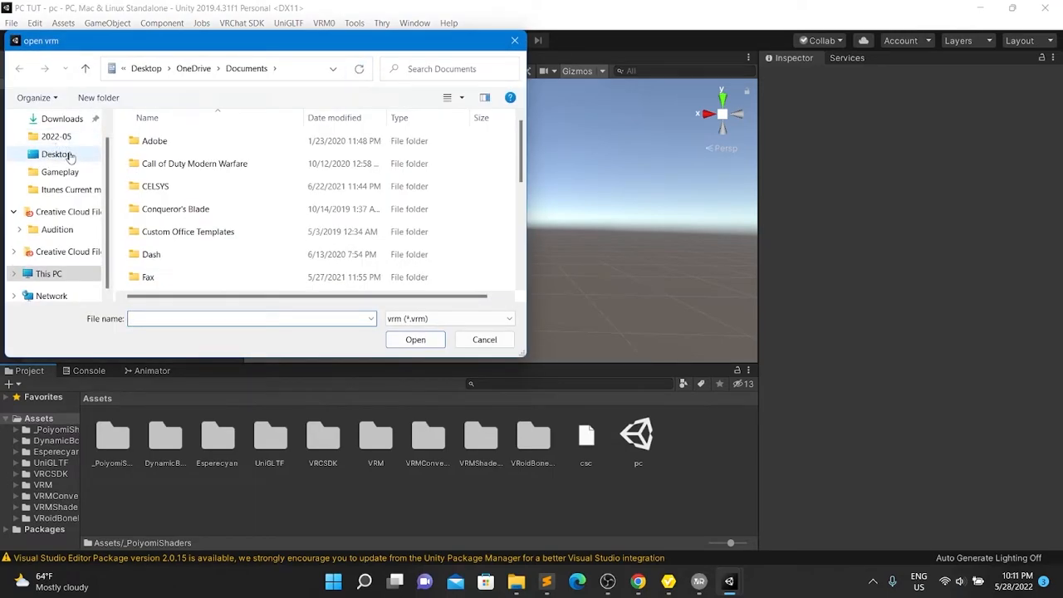
left_click(74, 157)
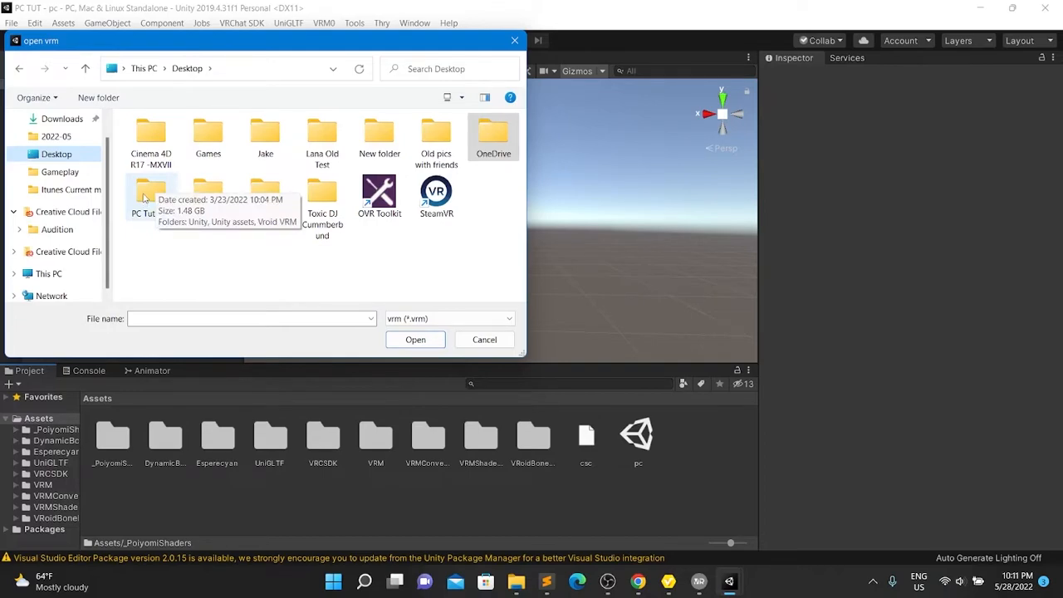
double_click(148, 198)
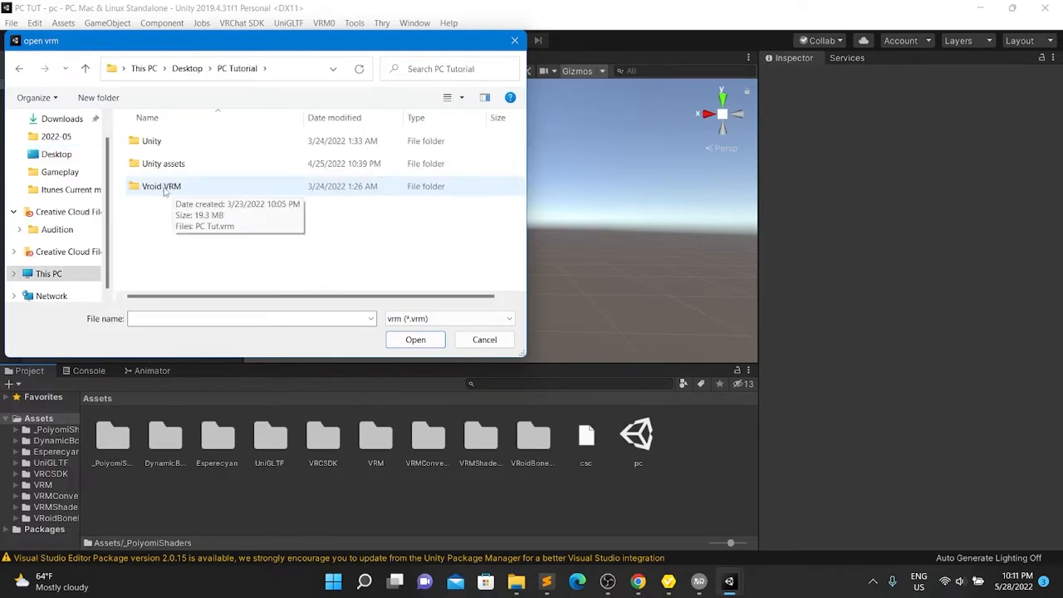
double_click(161, 186)
left_click(162, 140)
left_click(415, 339)
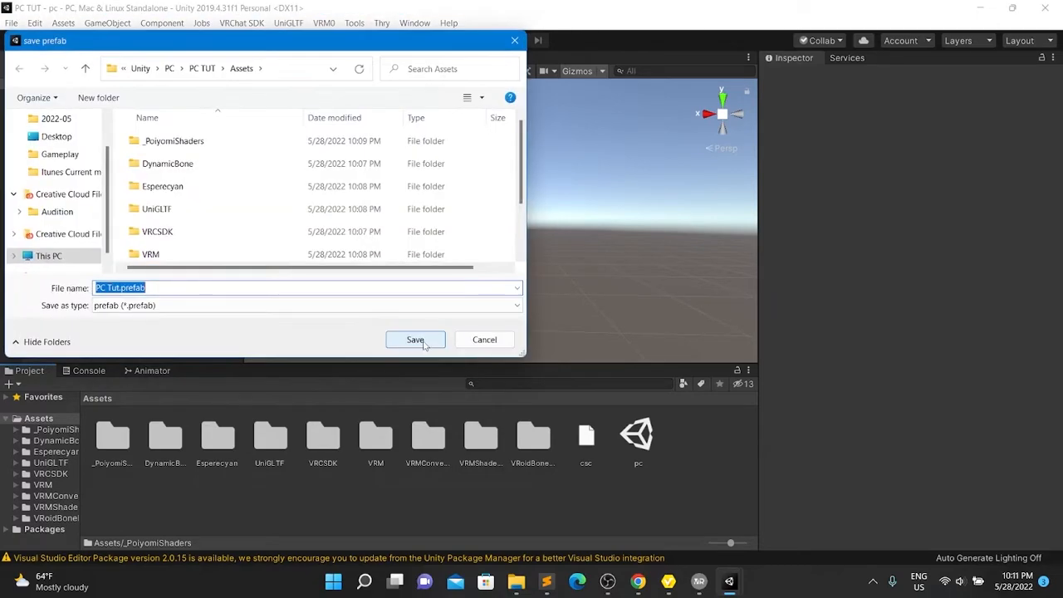
left_click(418, 341)
left_click(421, 344)
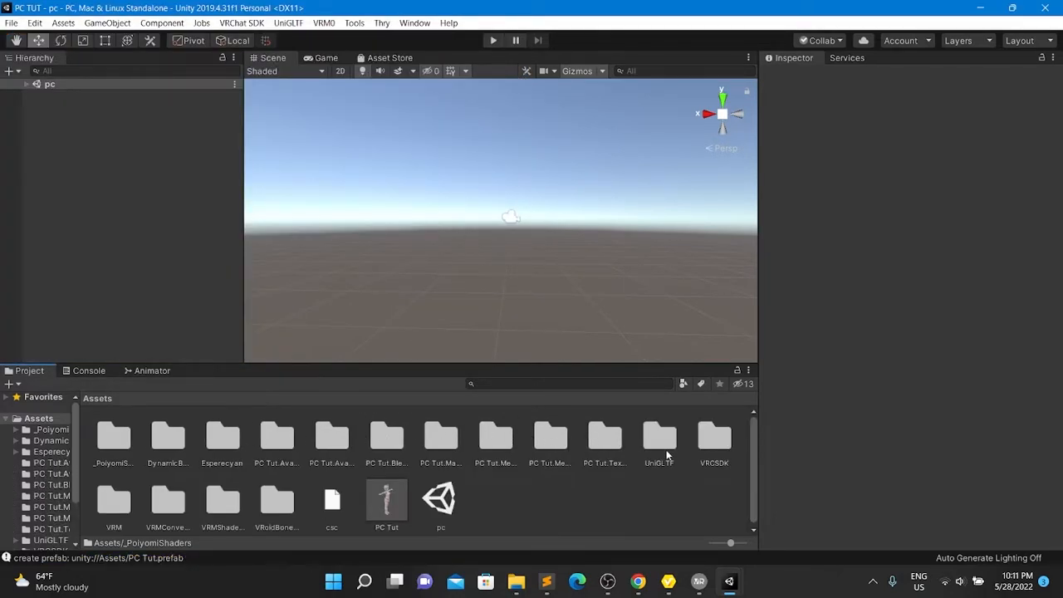
Duplicate and convert the PC Tut prefab for VRChat with the converter's default options, saving it as PC AVI.prefab in Assets
left_click(396, 494)
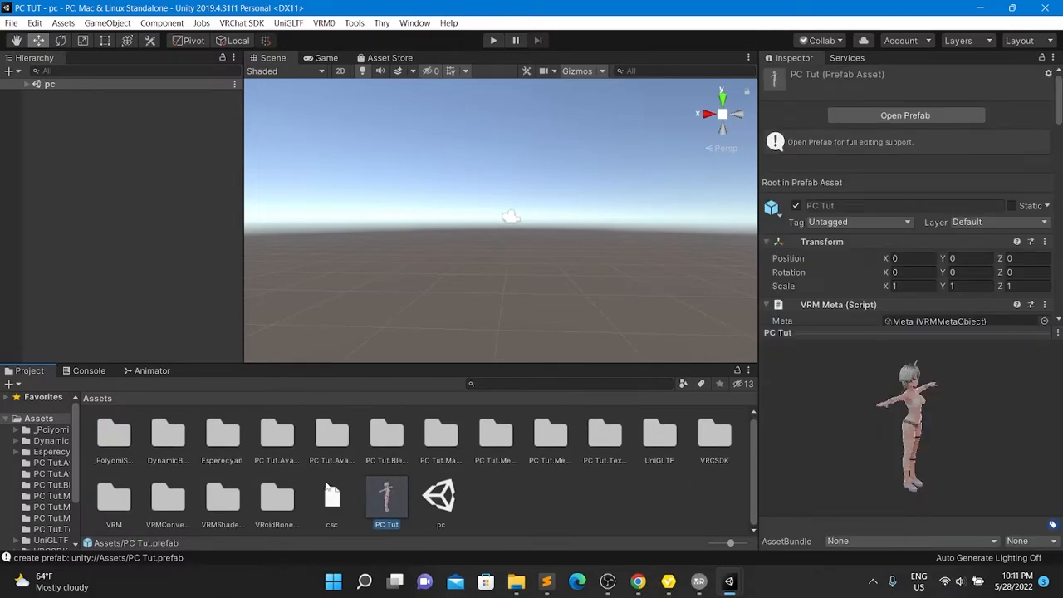
left_click(321, 23)
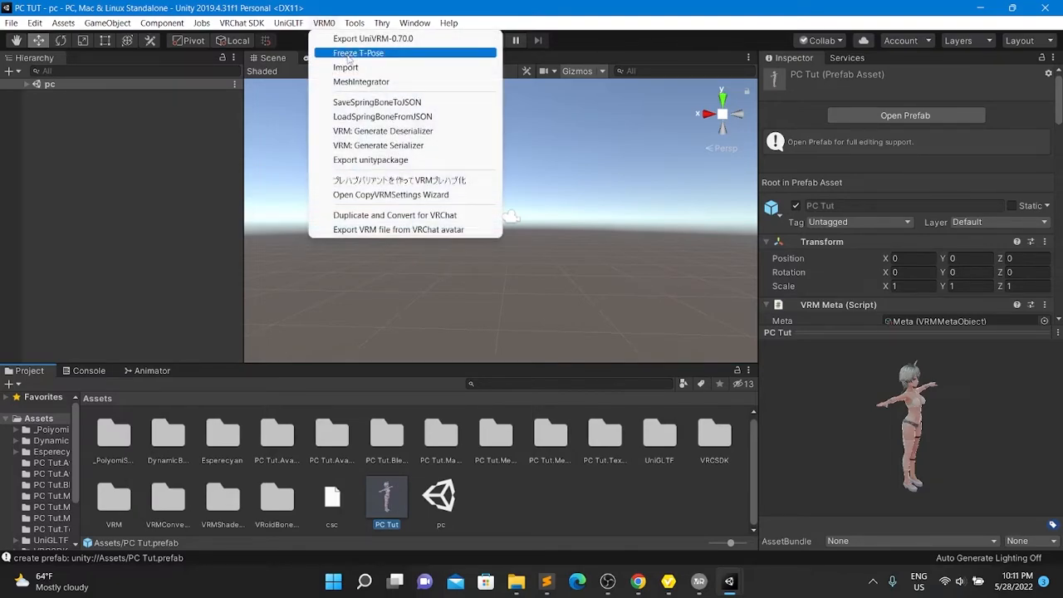
left_click(379, 216)
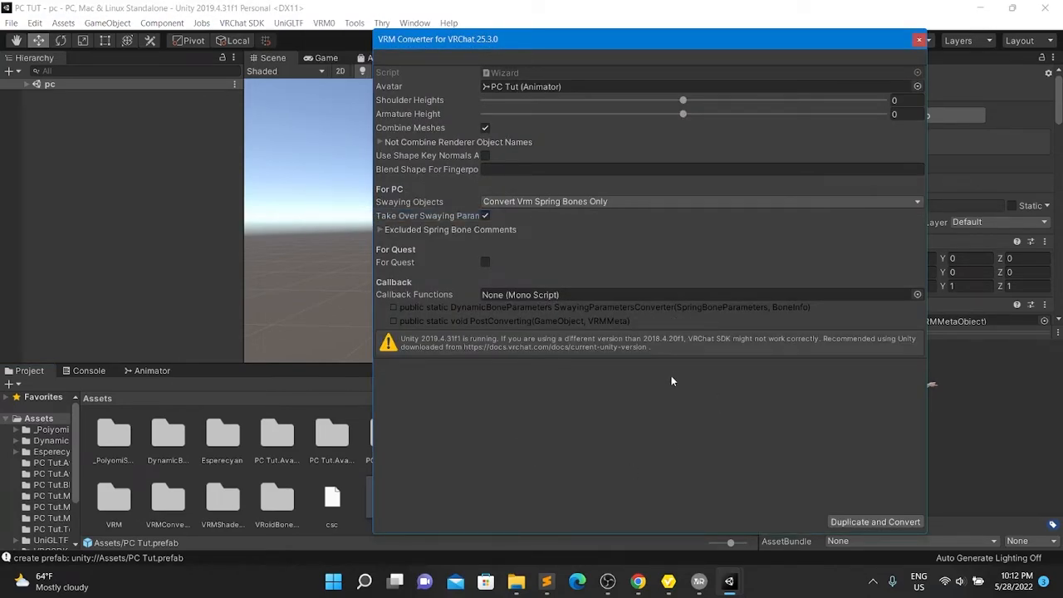
left_click(877, 522)
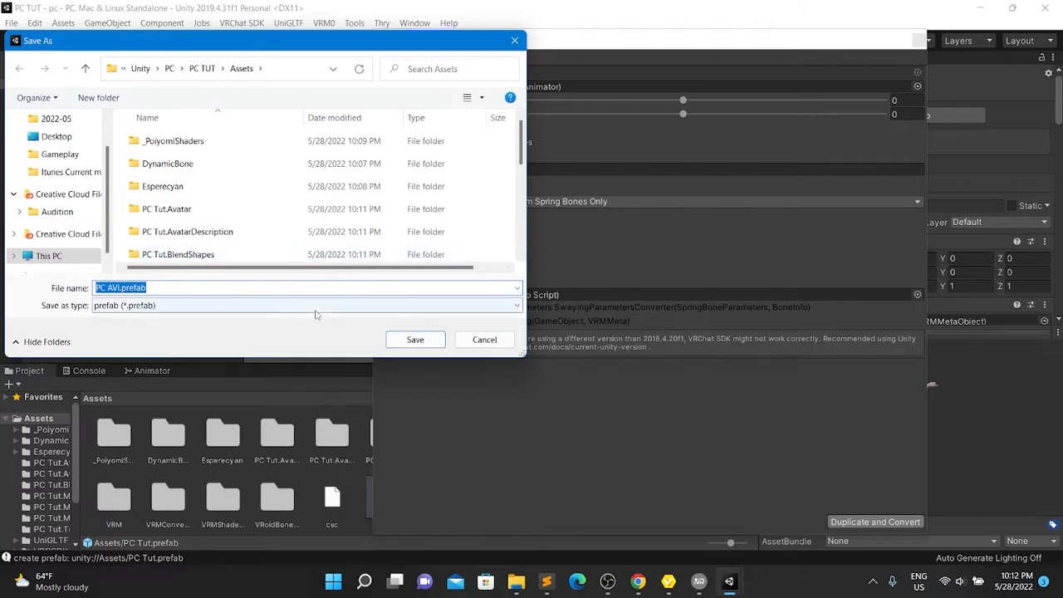
left_click(412, 341)
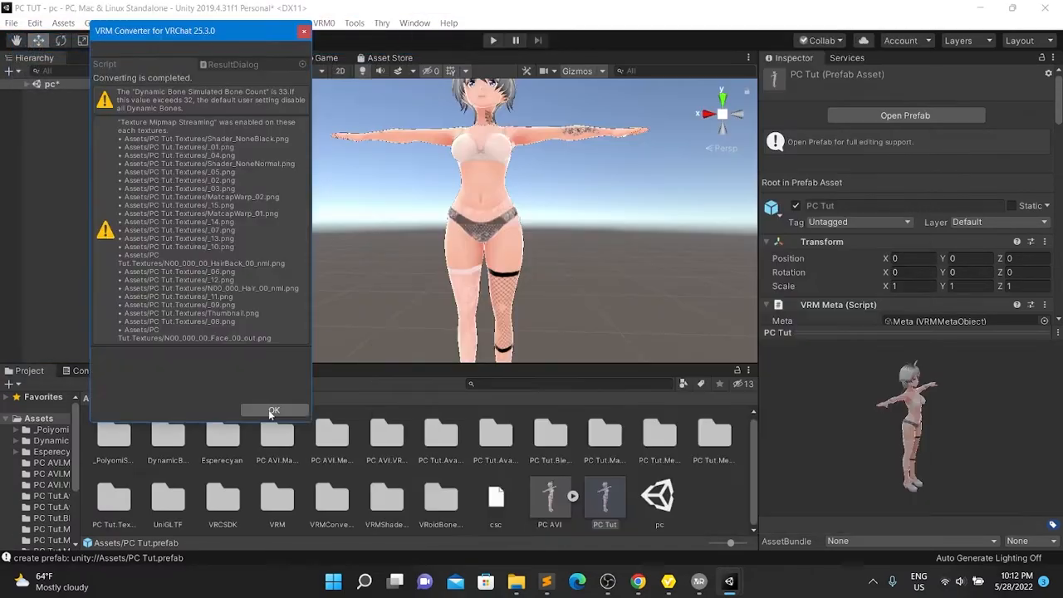
left_click(274, 411)
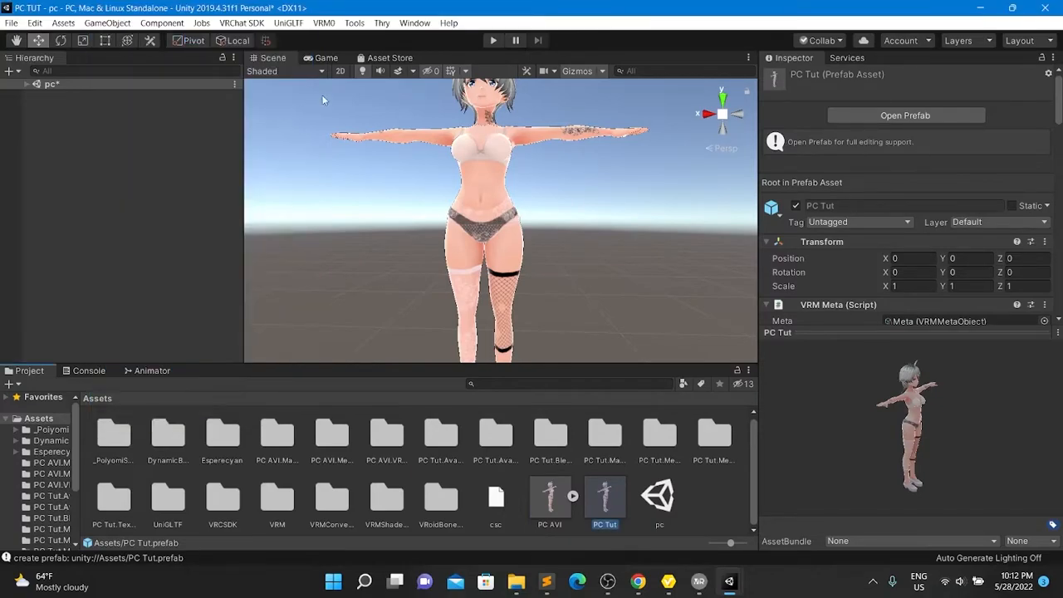
Inspect the converted avatar in the scene from several angles, both at full length and close up
scroll(433, 145, "down", 5)
right_click_drag(366, 203, 430, 236)
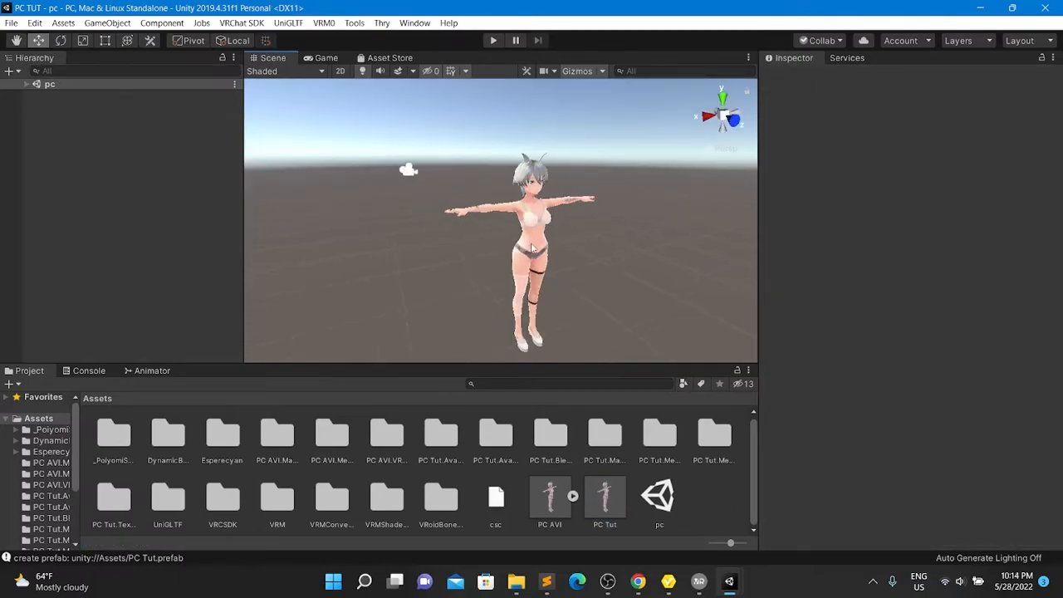
scroll(577, 248, "up", 4)
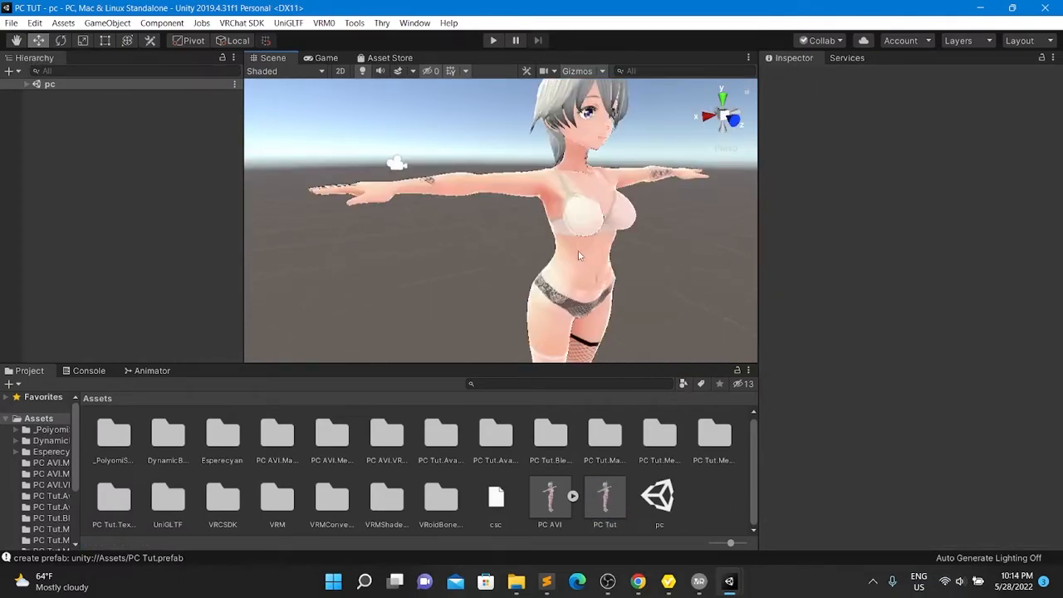
key("alt")
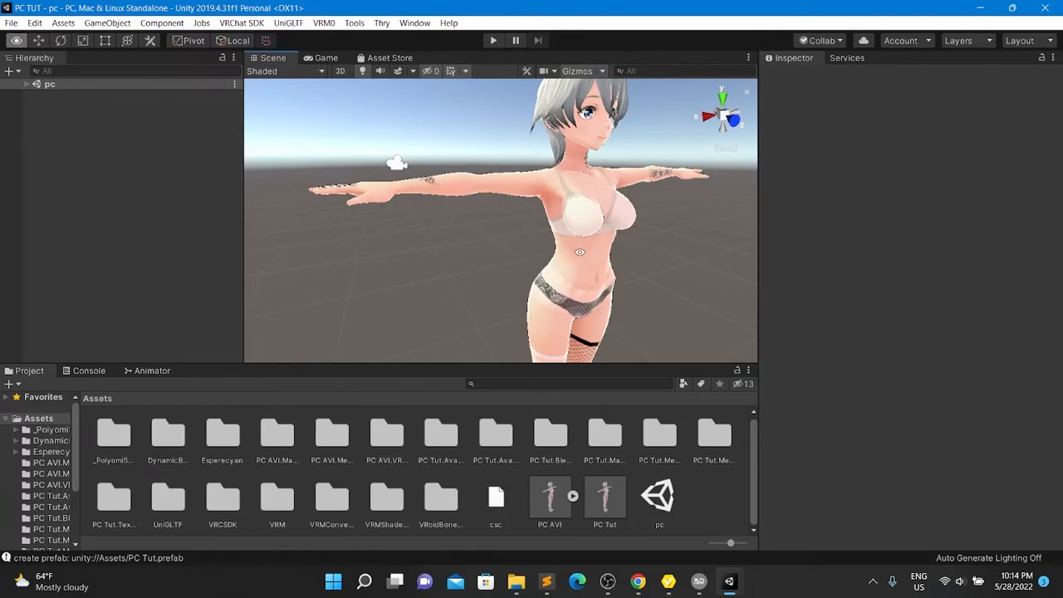
left_click_drag(484, 240, 453, 216, "alt")
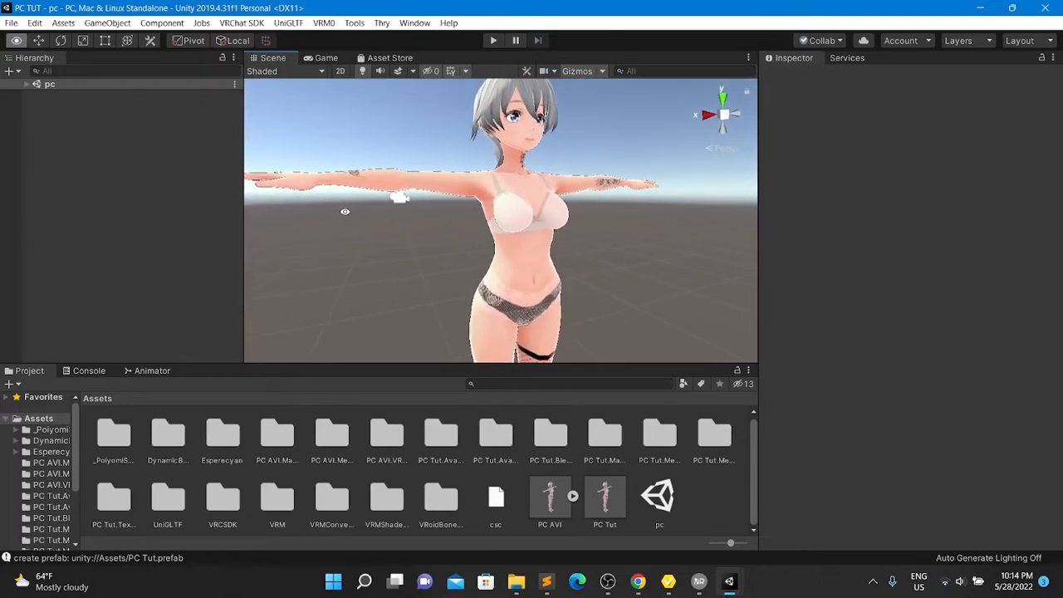
left_click_drag(343, 213, 374, 199, "alt")
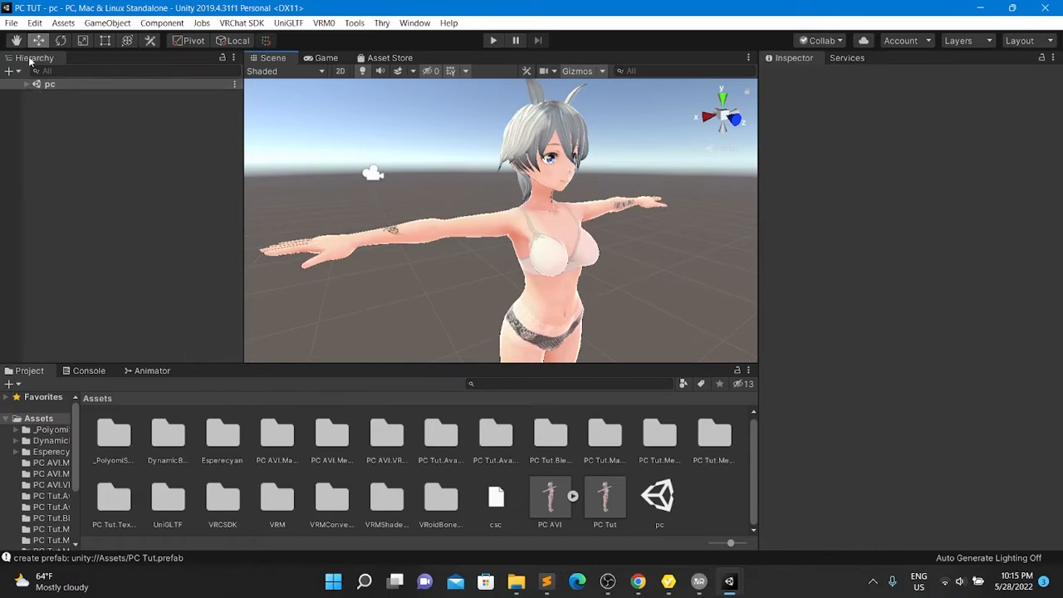
Scale the PC AVI avatar in the pc scene uniformly to 0.9 on the X, Y and Z axes
left_click(27, 85)
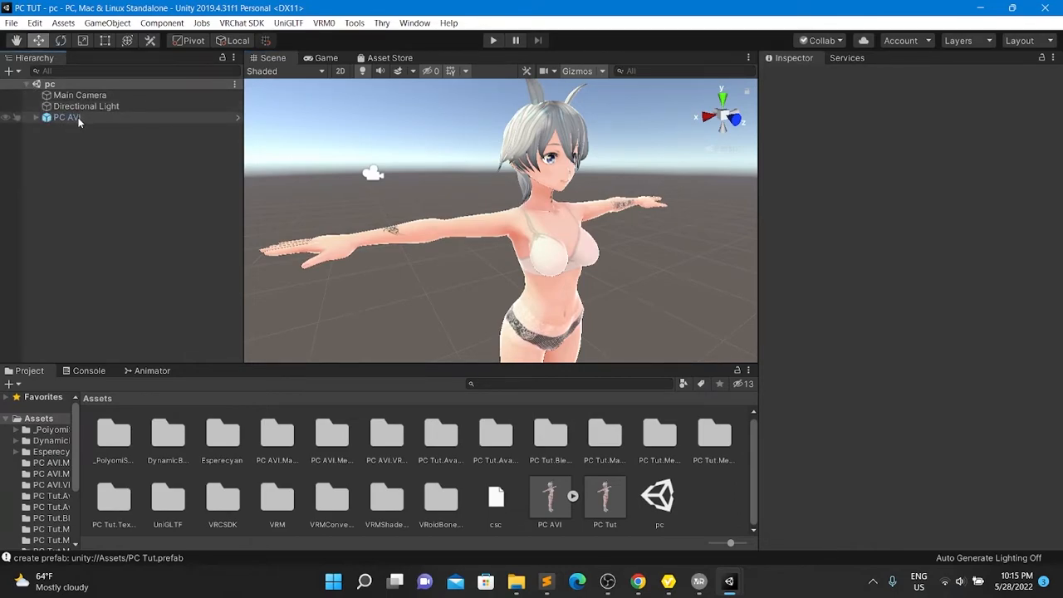
left_click(78, 120)
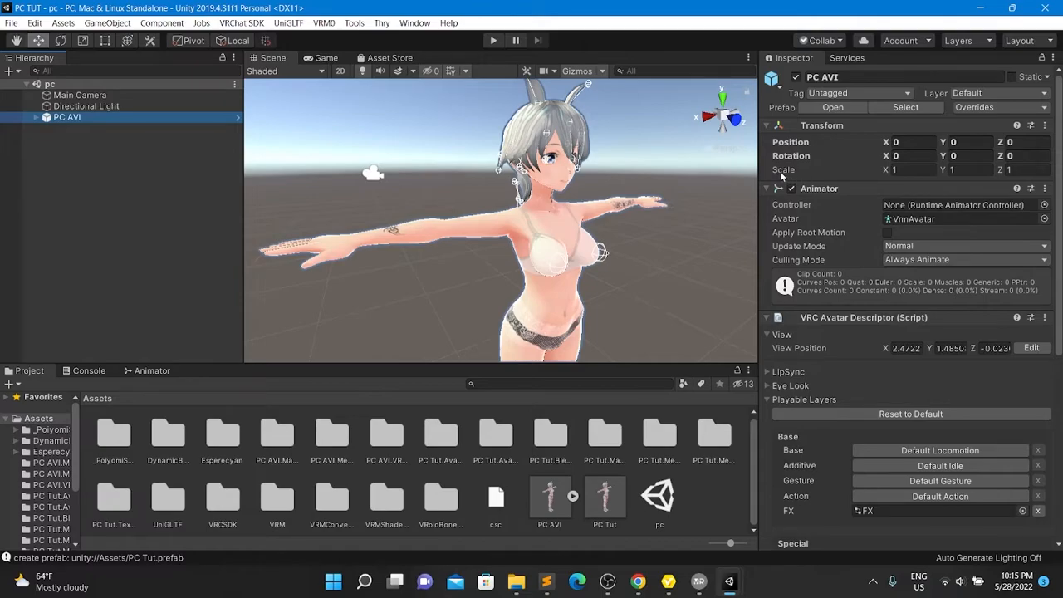
left_click(903, 170)
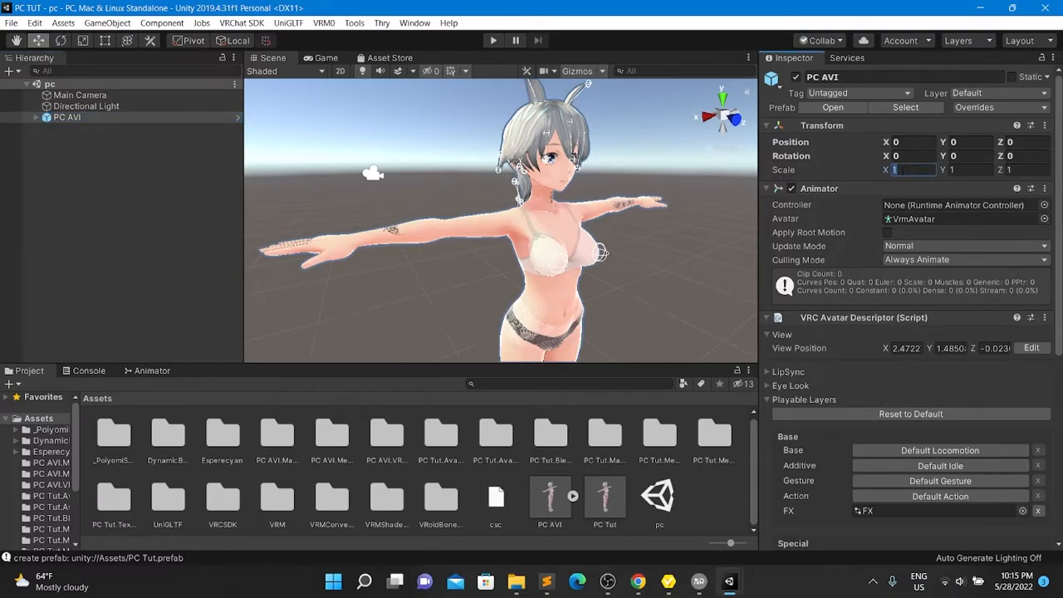
type("0")
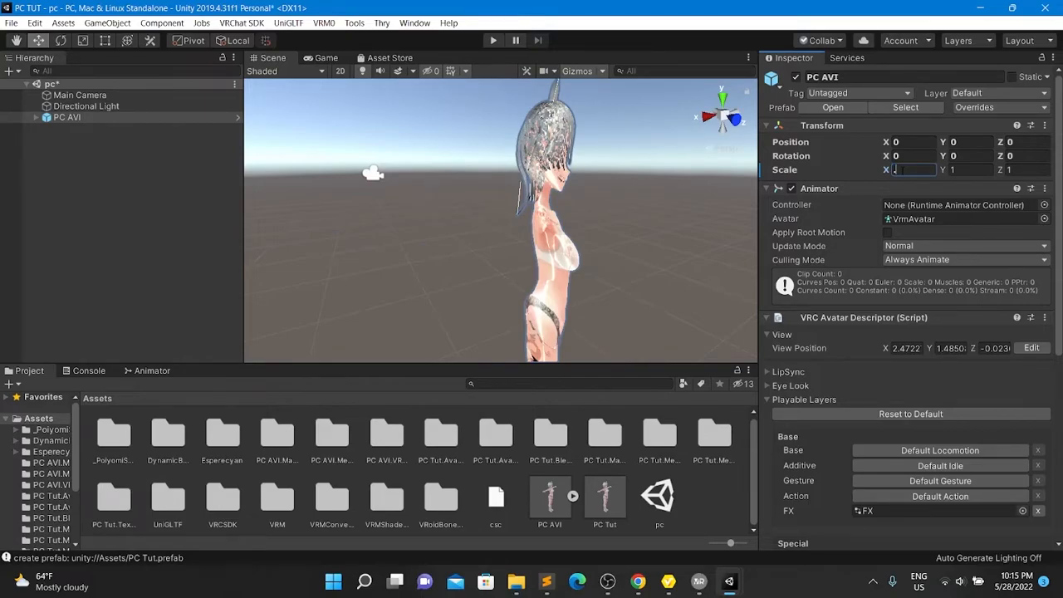
type("0")
key("BackSpace")
type("9")
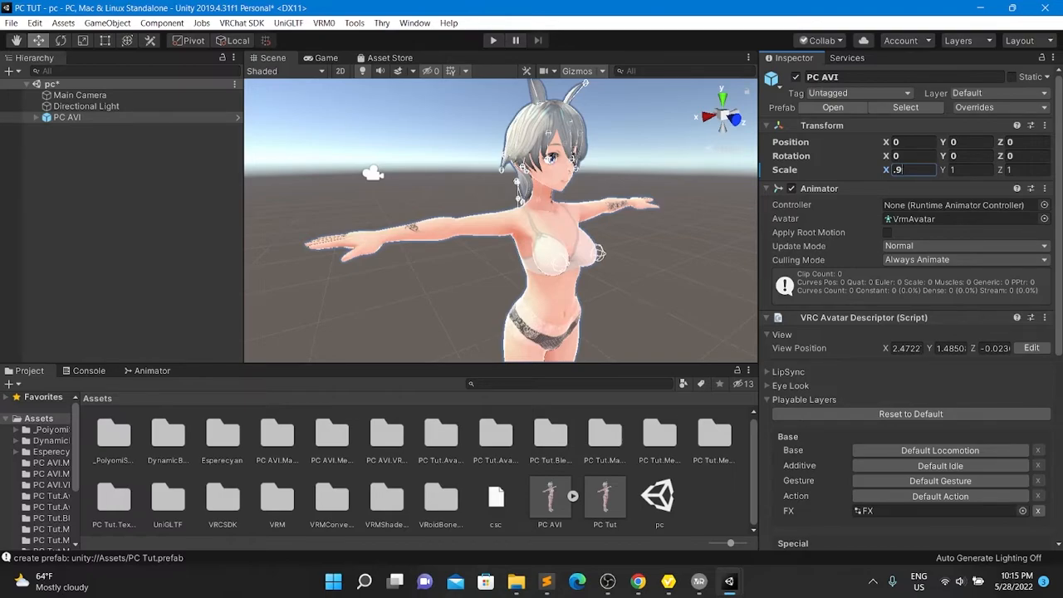
key("Tab")
key("BackSpace")
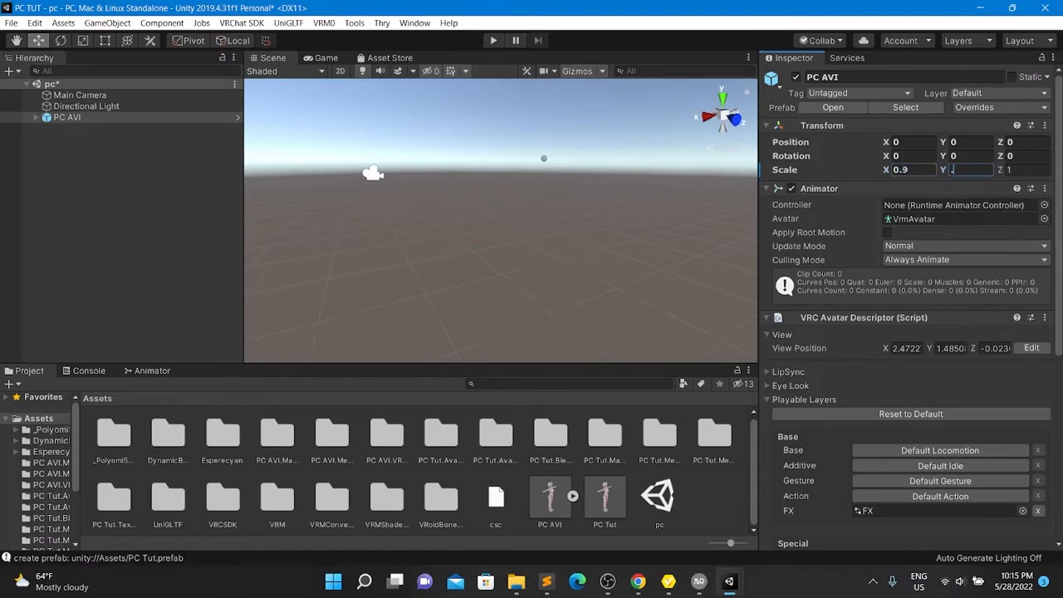
type(".9")
key("Tab")
key("BackSpace")
type(".9")
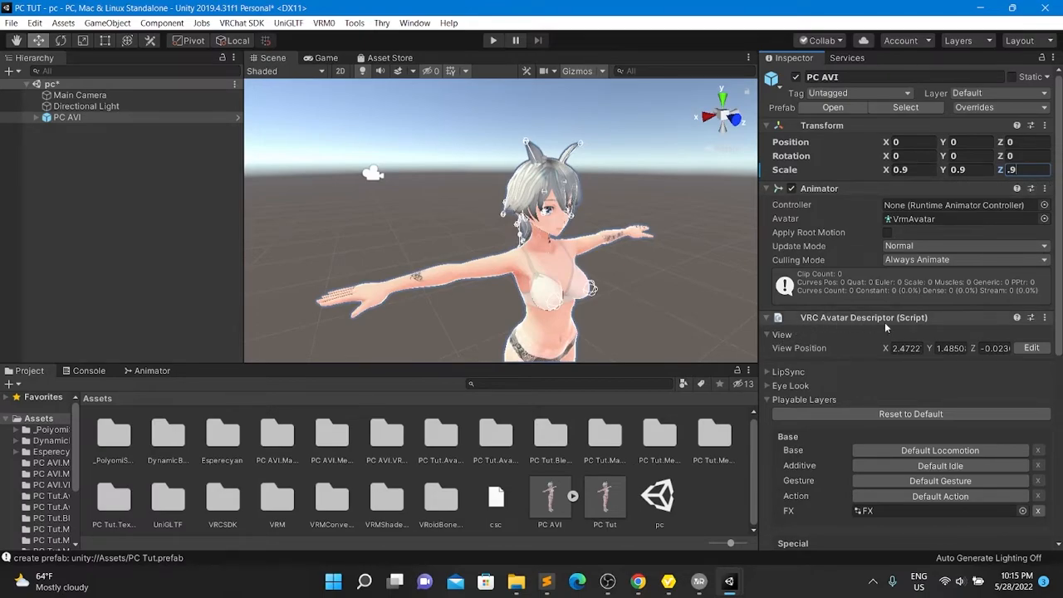
Edit the avatar's View Position, lowering it to eye level at about Y 1.336 and moving it forward to about Z 0.048
left_click(1031, 348)
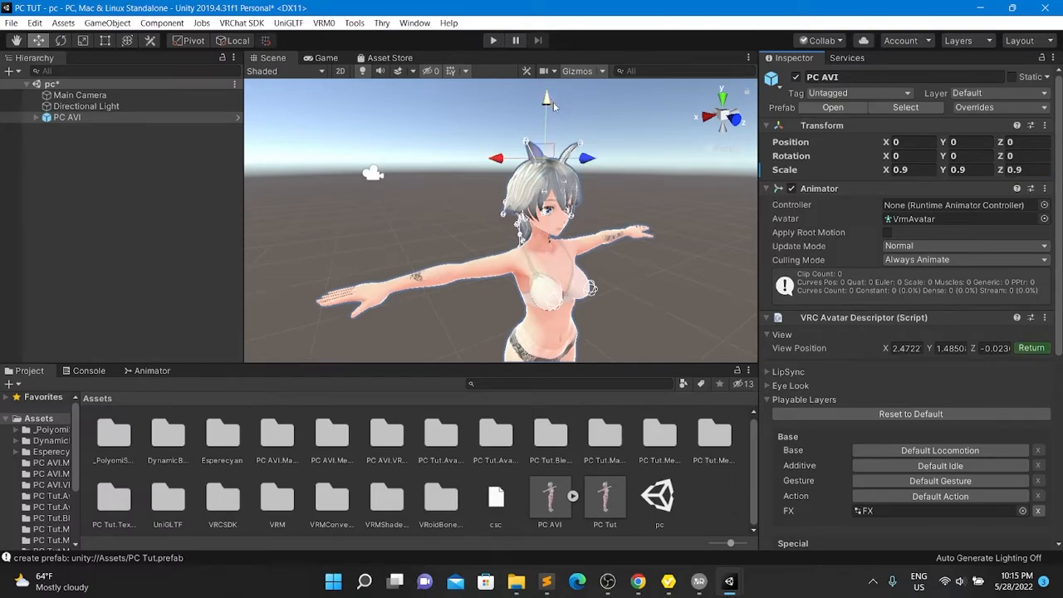
left_click_drag(548, 101, 546, 157)
mouse_move(586, 211)
left_mouse_down()
mouse_move(612, 220)
mouse_move(601, 219)
left_mouse_up()
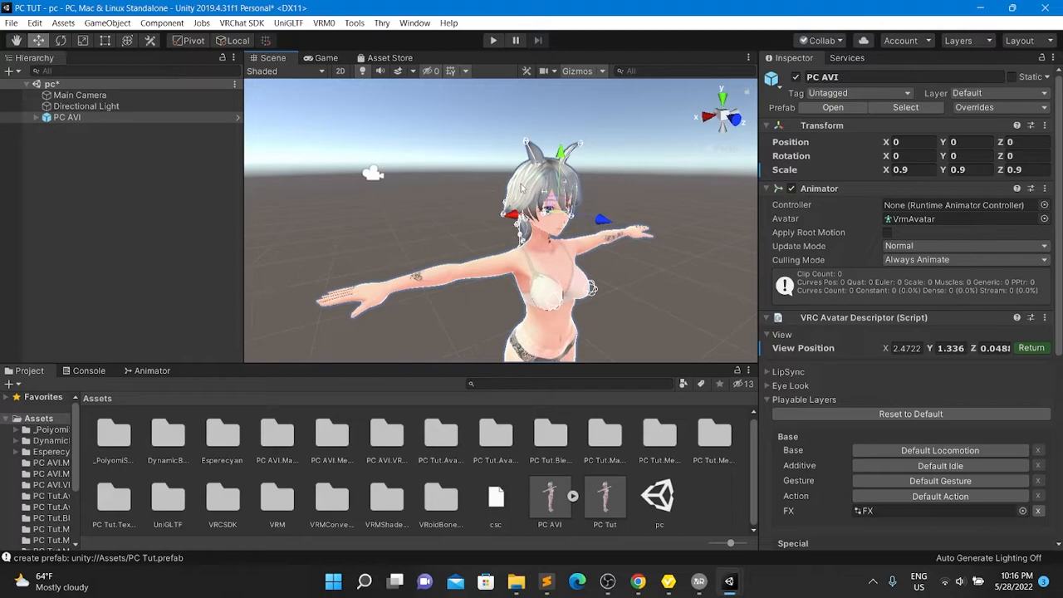
Undo the View Position adjustments and the preceding scale changes on the PC AVI avatar
key("ctrl+z")
key("ctrl+z")
key("ctrl+z")
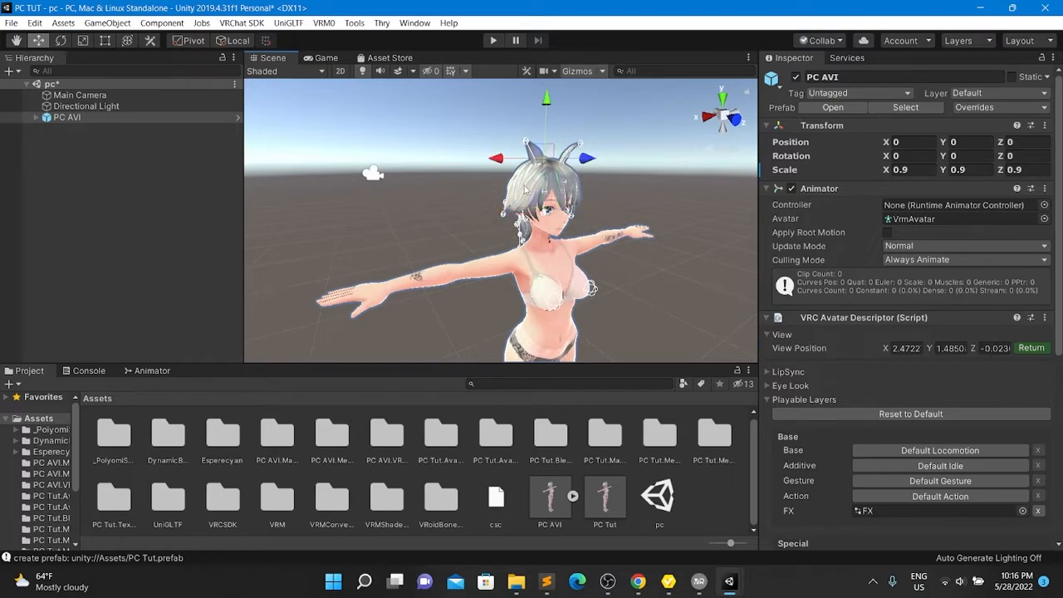
key("ctrl+z")
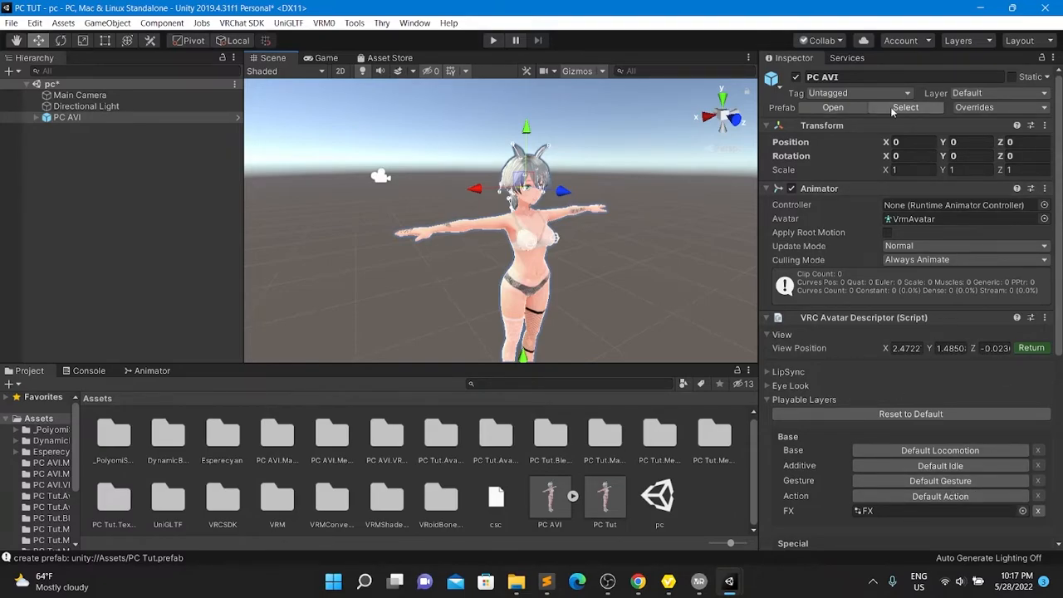
Replace the default Gesture playable layer of the avatar descriptor with the Gesture_VRoidBoneFix controller
left_click(900, 490)
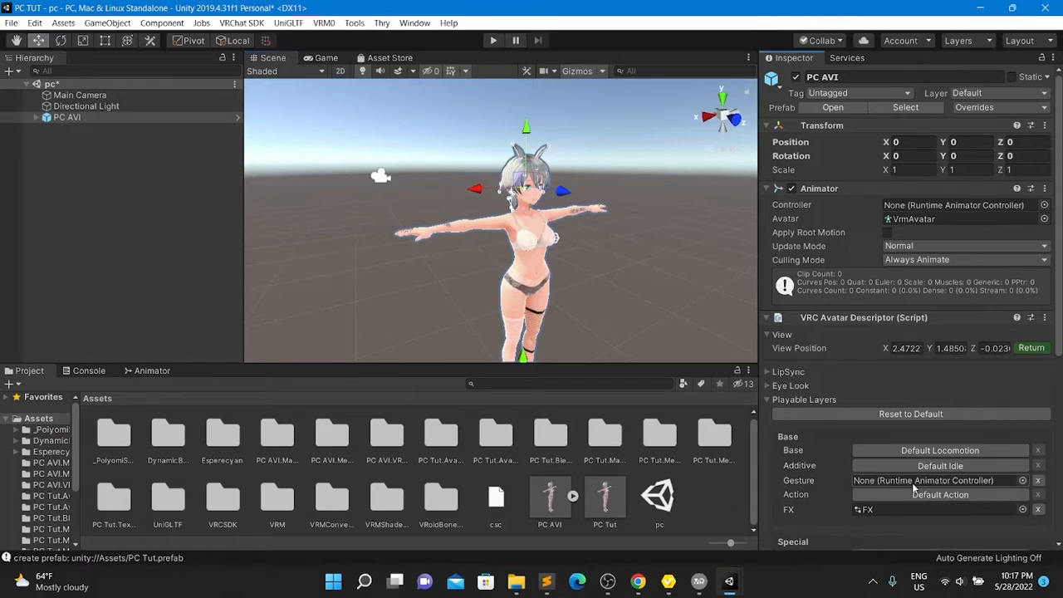
left_click(1024, 481)
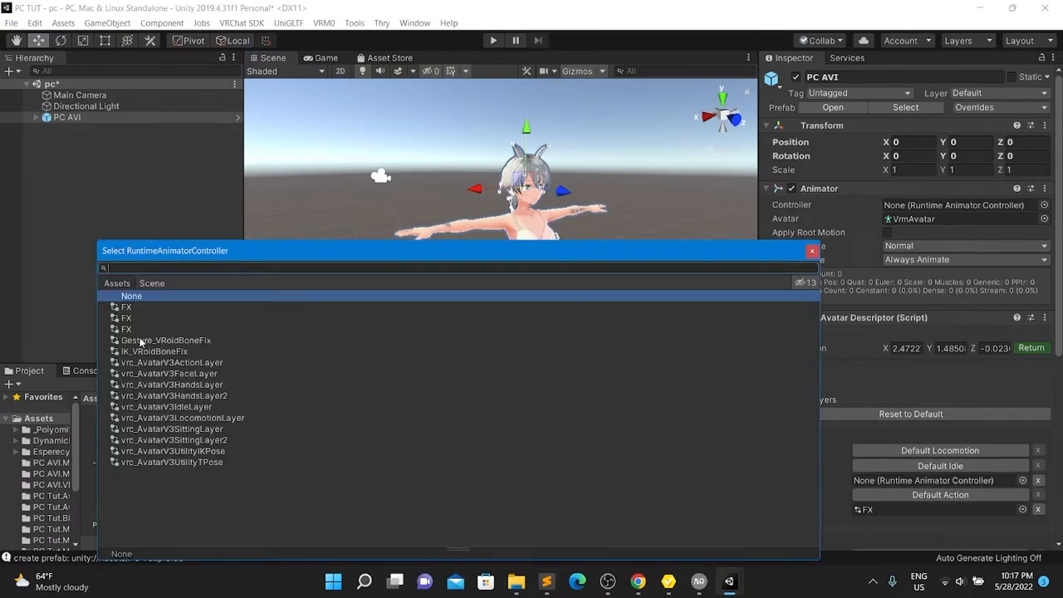
left_click(185, 340)
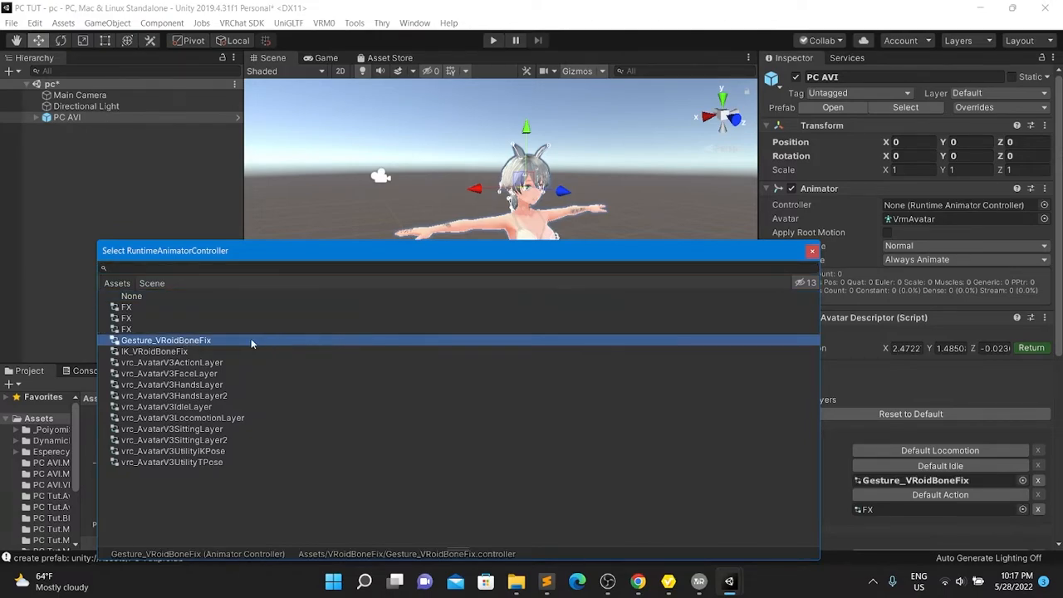
double_click(263, 341)
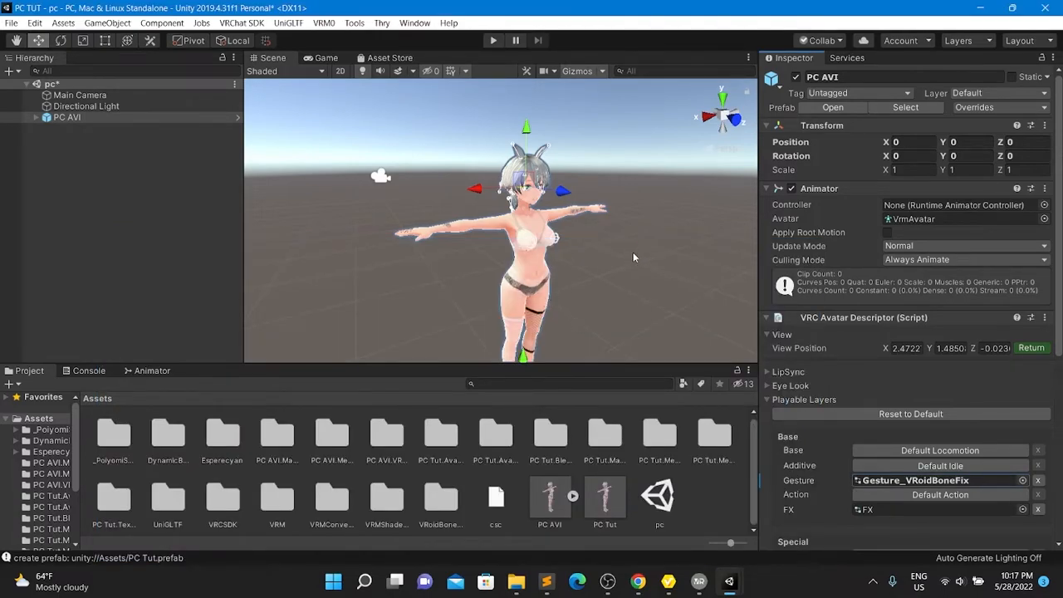
Change the shader of all 12 materials in the PC AVI.Materials folder to .poiyomi Poiyomi Toon
right_click_drag(555, 264, 592, 311)
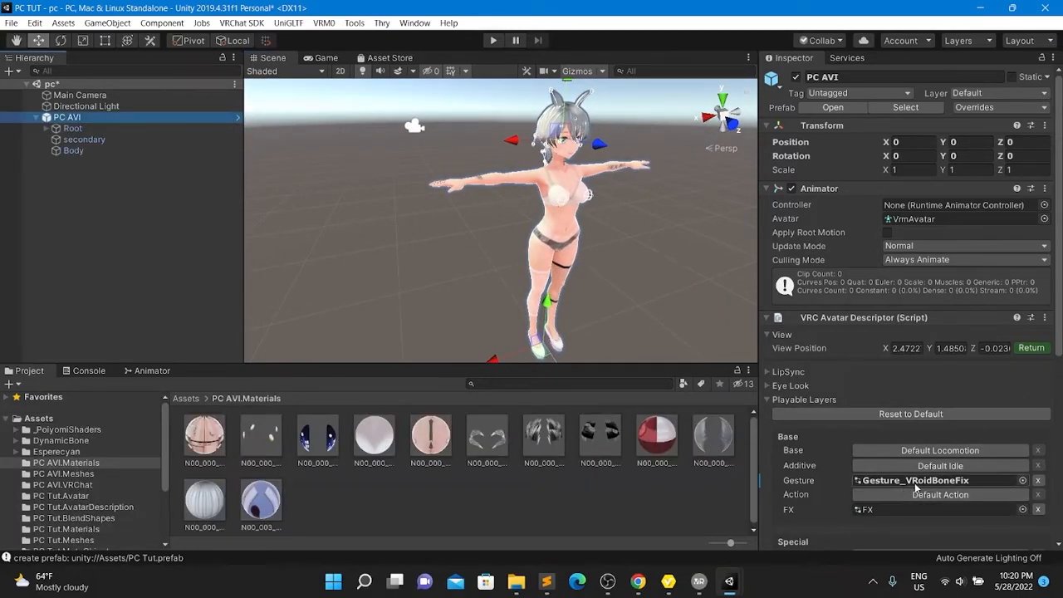
left_click(73, 150)
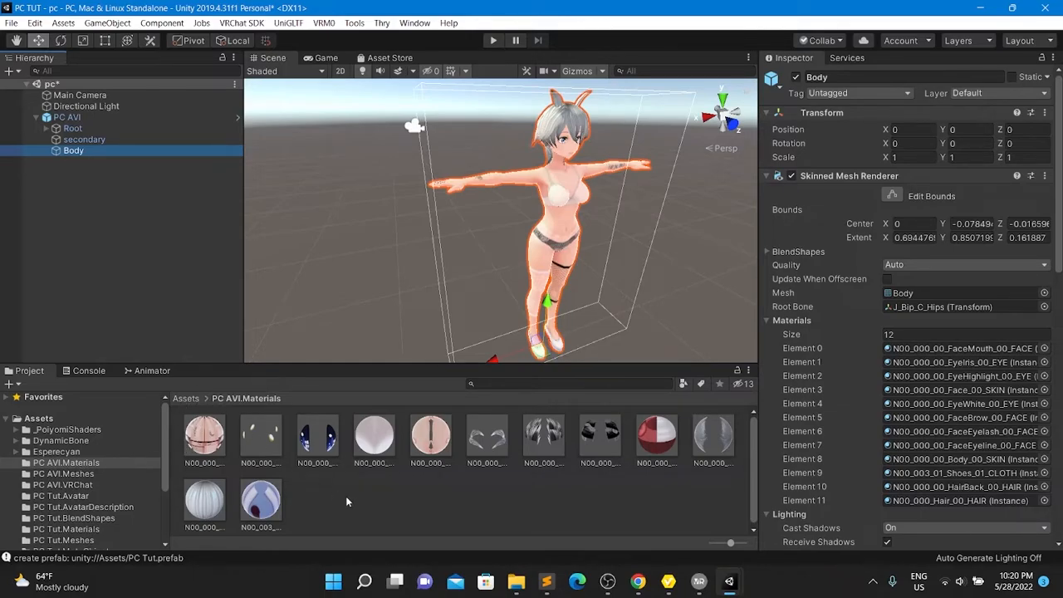
left_click(261, 500)
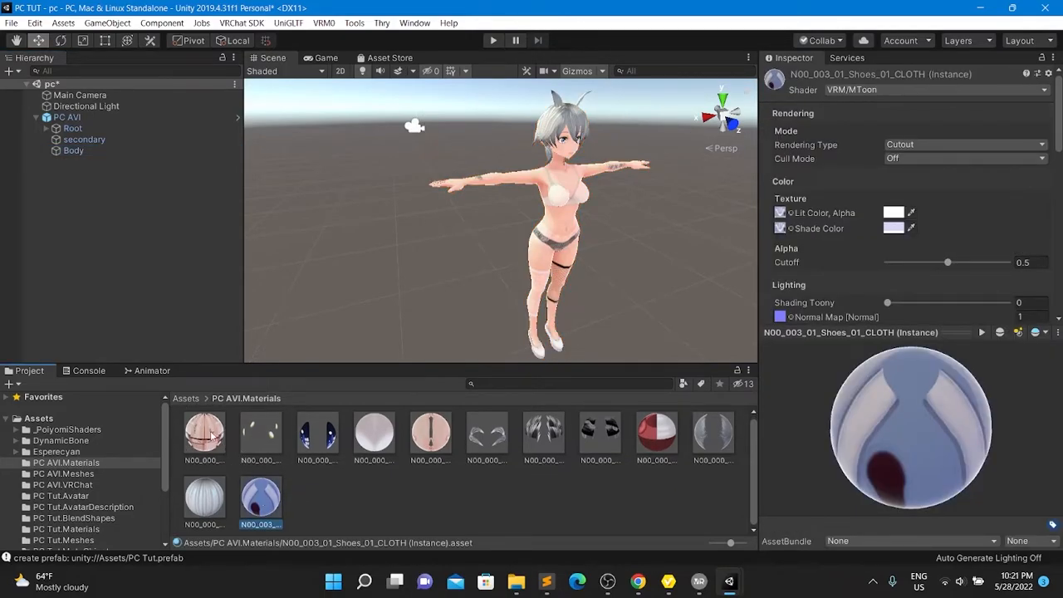
left_click(205, 432, "shift")
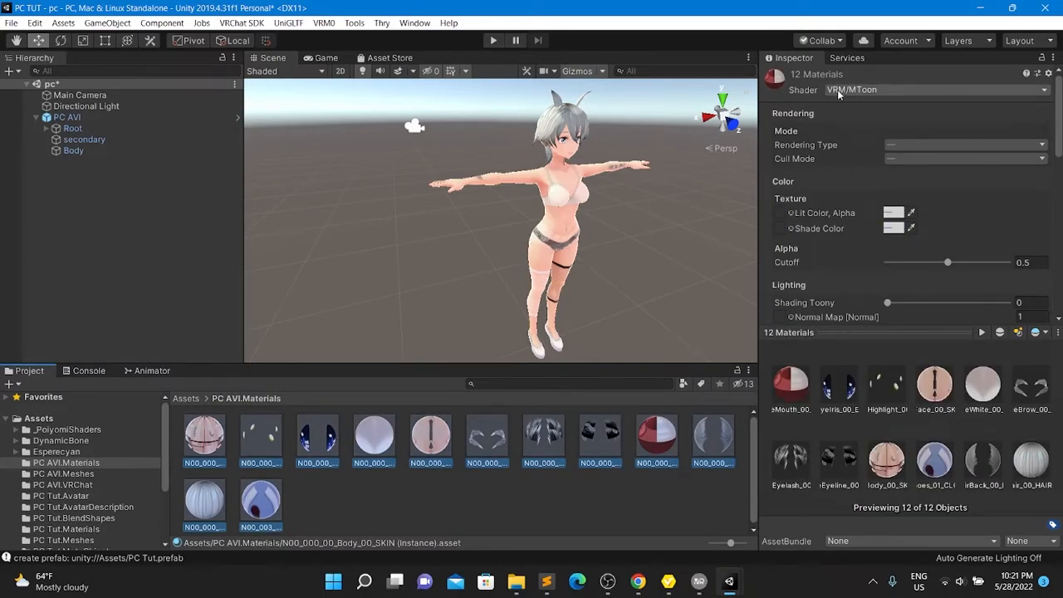
left_click(880, 90)
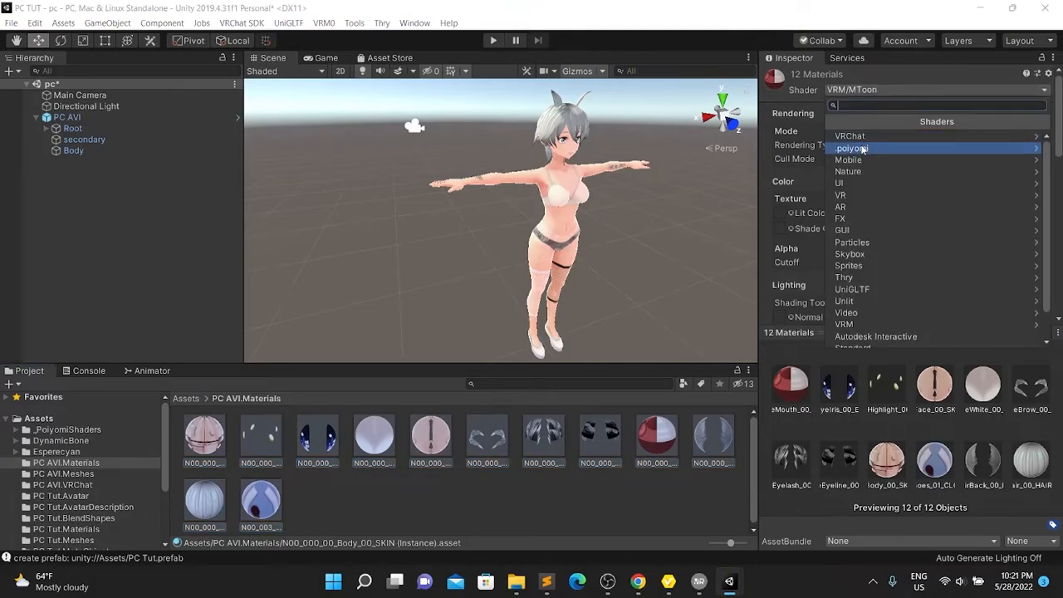
left_click(862, 148)
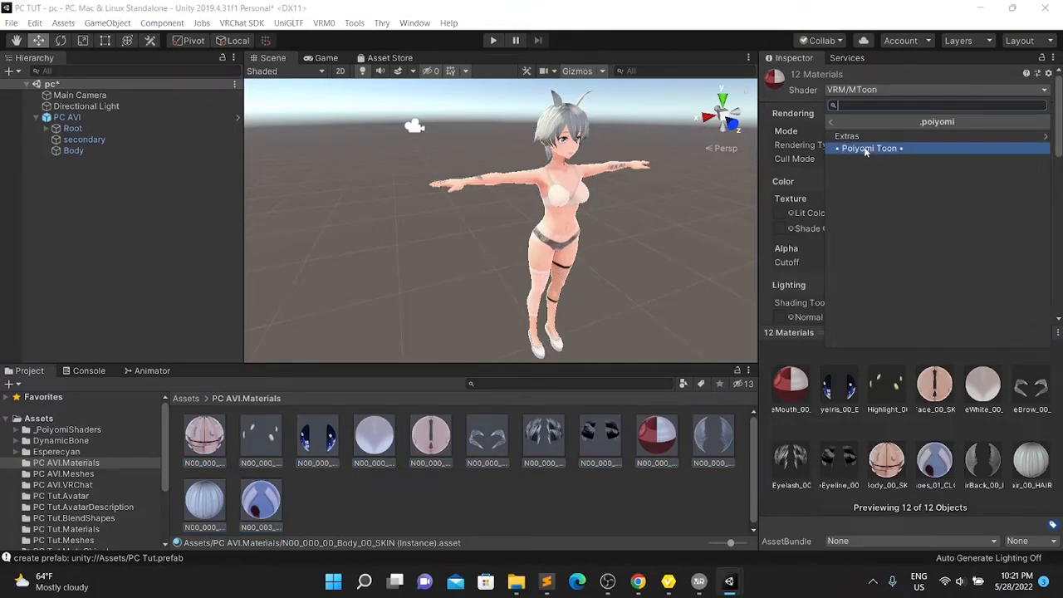
left_click(865, 148)
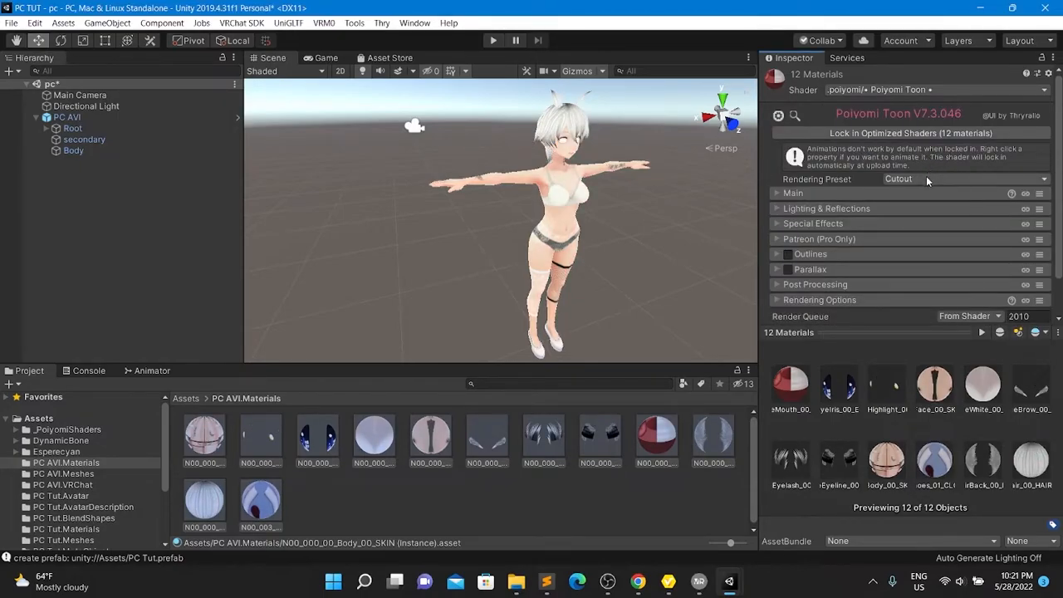
Apply the Cutout rendering preset to all 12 avatar materials and clear the material selection
left_click(926, 178)
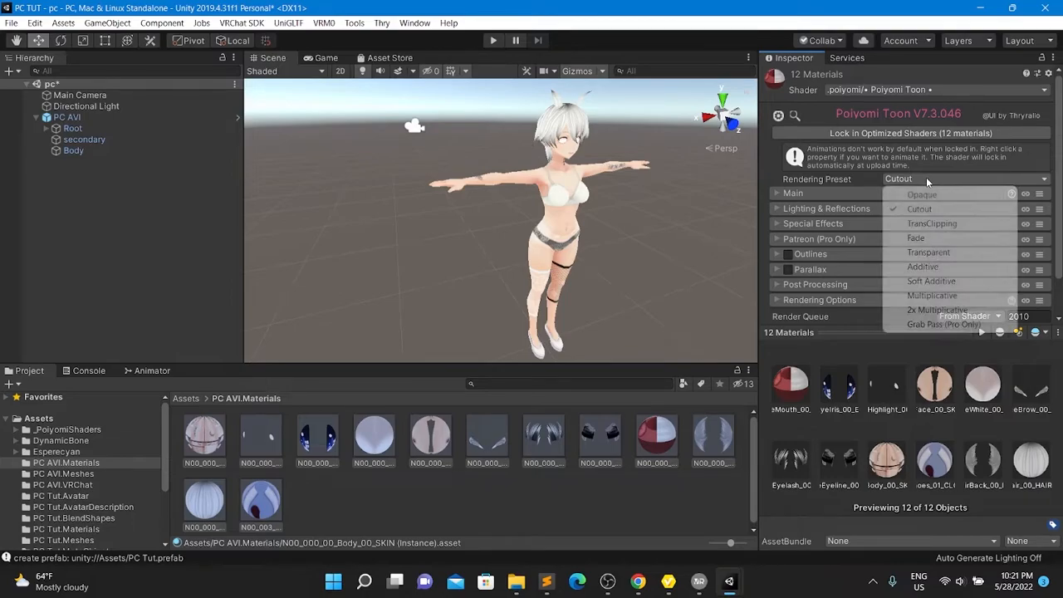
left_click(926, 208)
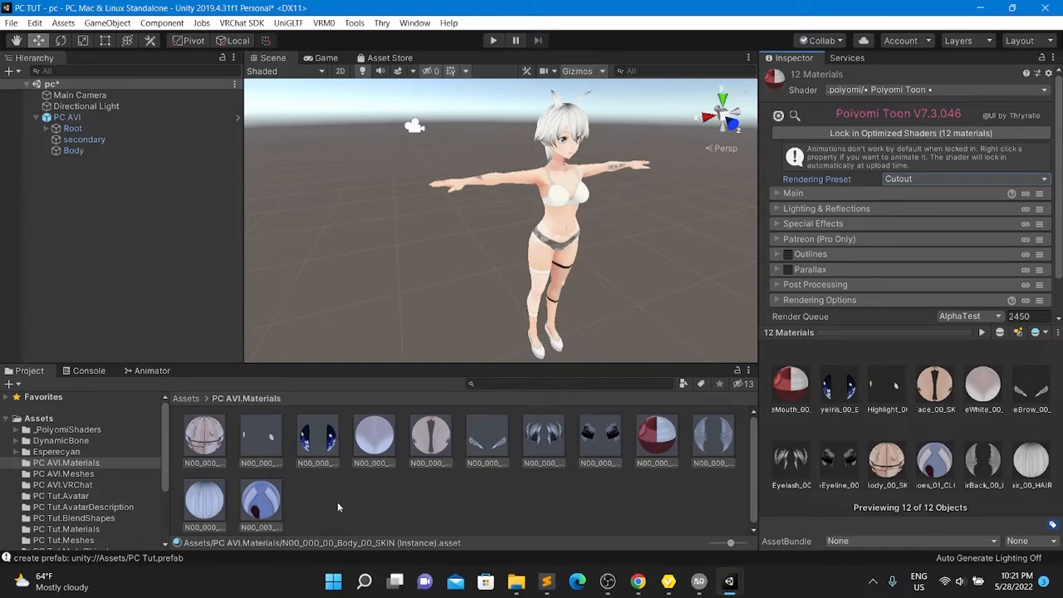
left_click(356, 439)
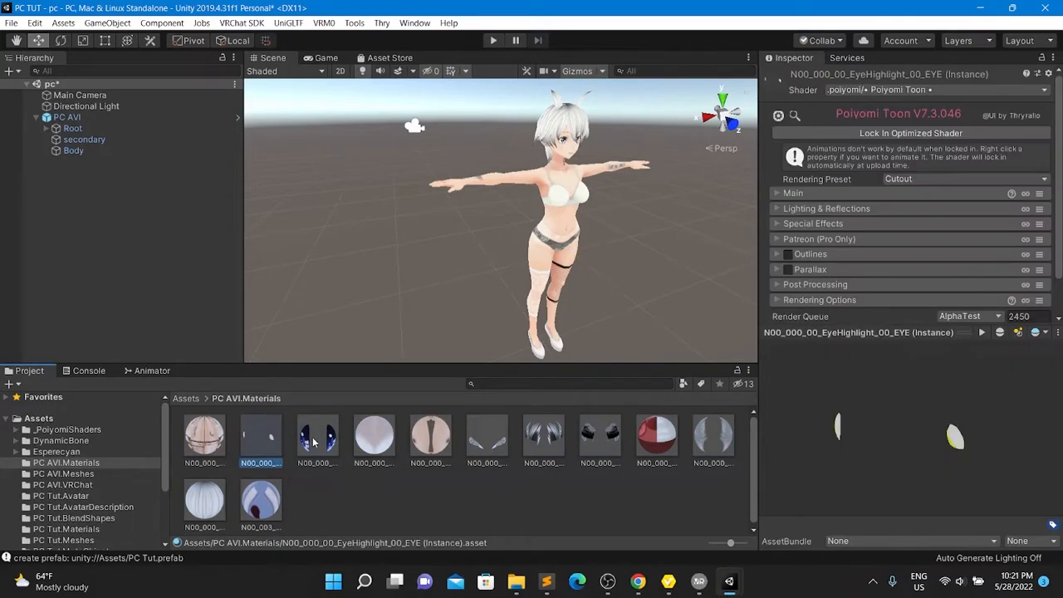
left_click(368, 468)
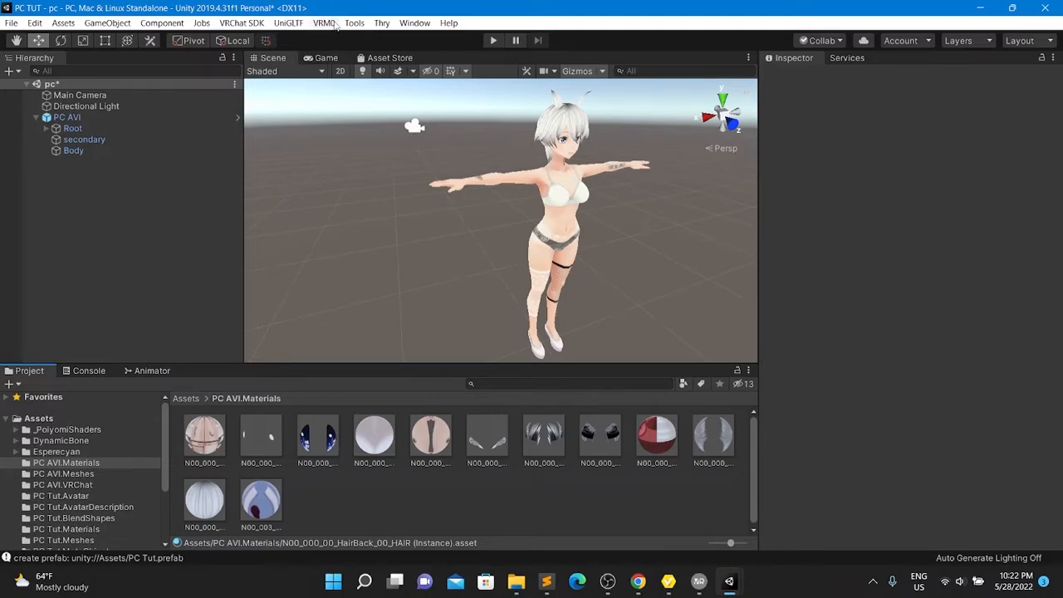
Open the VRChat SDK control panel and auto-fix the builder's DynamicBone warning for the PC AVI avatar
left_click(239, 23)
left_click(265, 59)
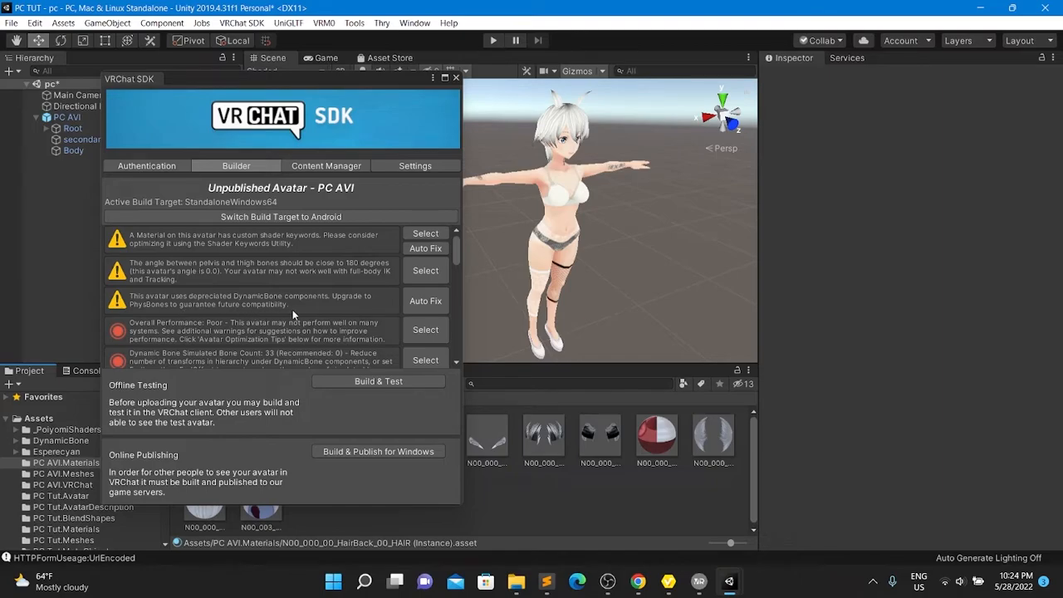
left_click(423, 302)
left_click(567, 320)
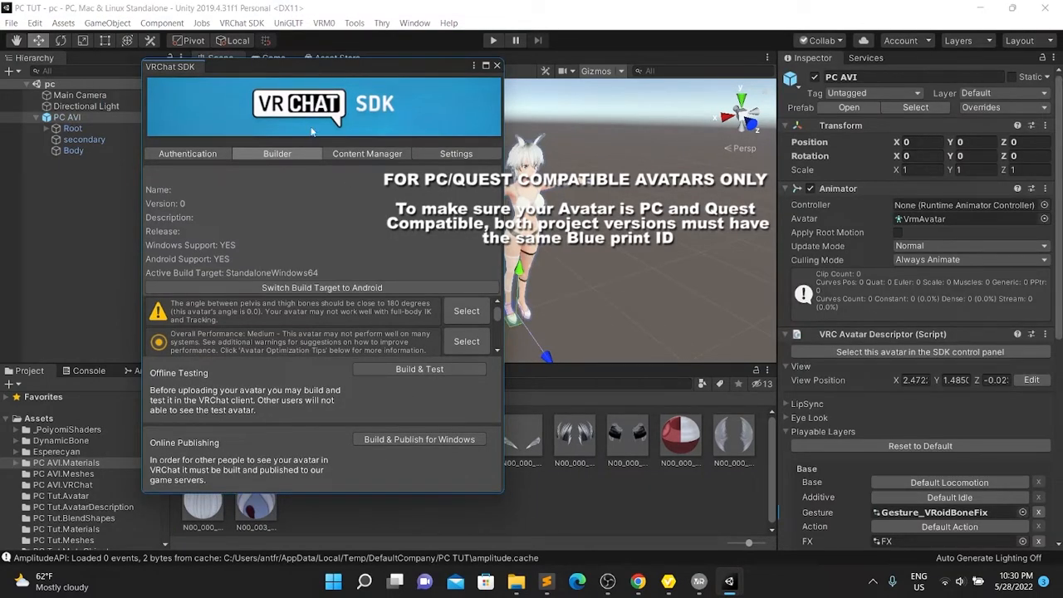
Find Quest Model 3.0 among the uploaded avatars in the SDK's Content Manager and copy its blueprint ID
left_click(338, 154)
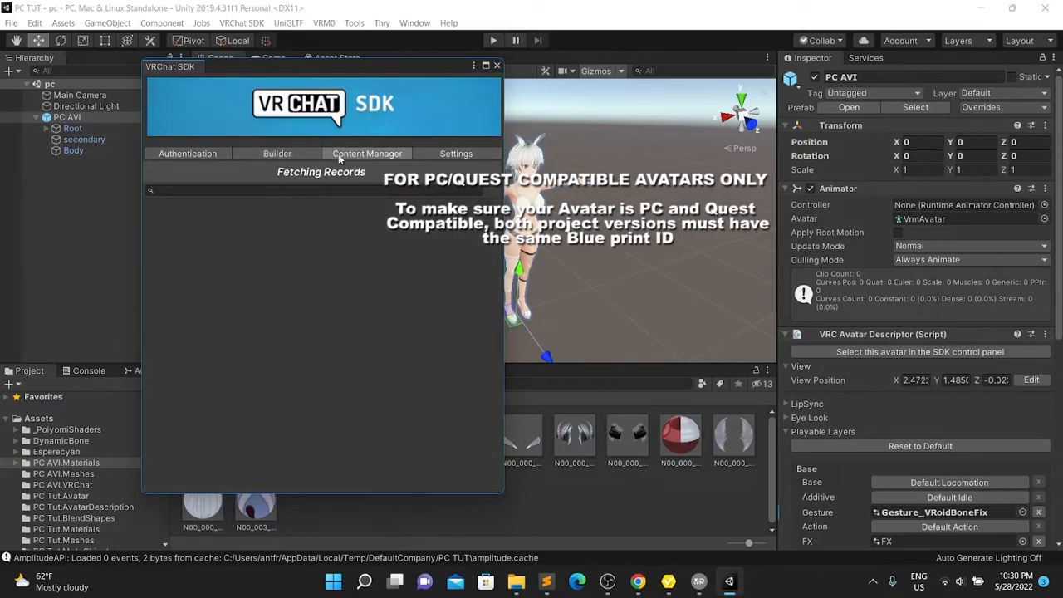
left_click_drag(499, 235, 495, 258)
scroll(493, 274, "down", 10)
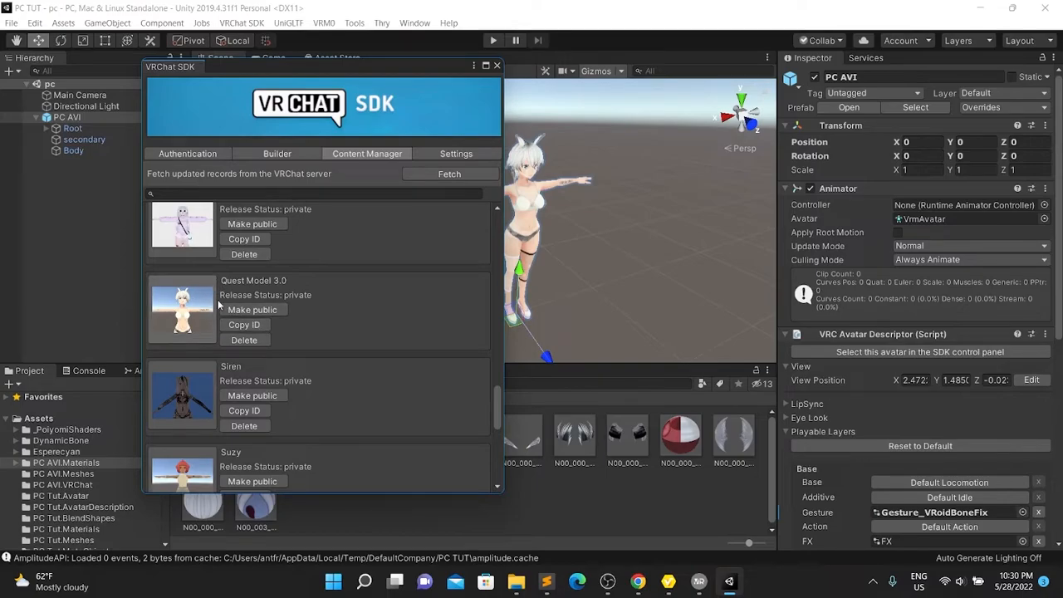
left_click(249, 325)
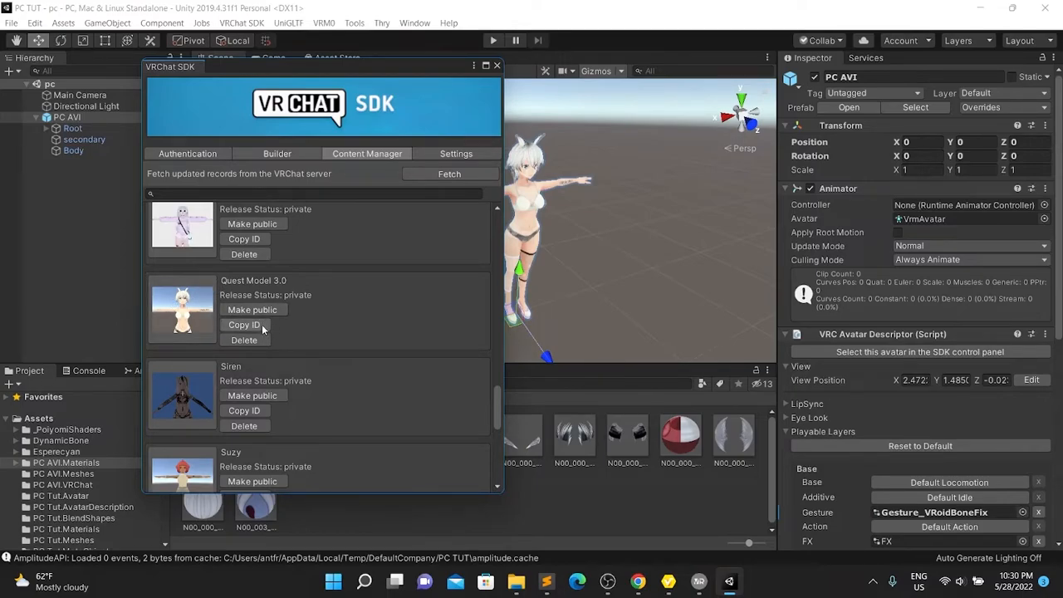
Detach the current blueprint ID in PC AVI's Pipeline Manager and attach the copied Quest Model 3.0 blueprint ID instead
left_click_drag(416, 66, 106, 201)
scroll(845, 332, "down", 10)
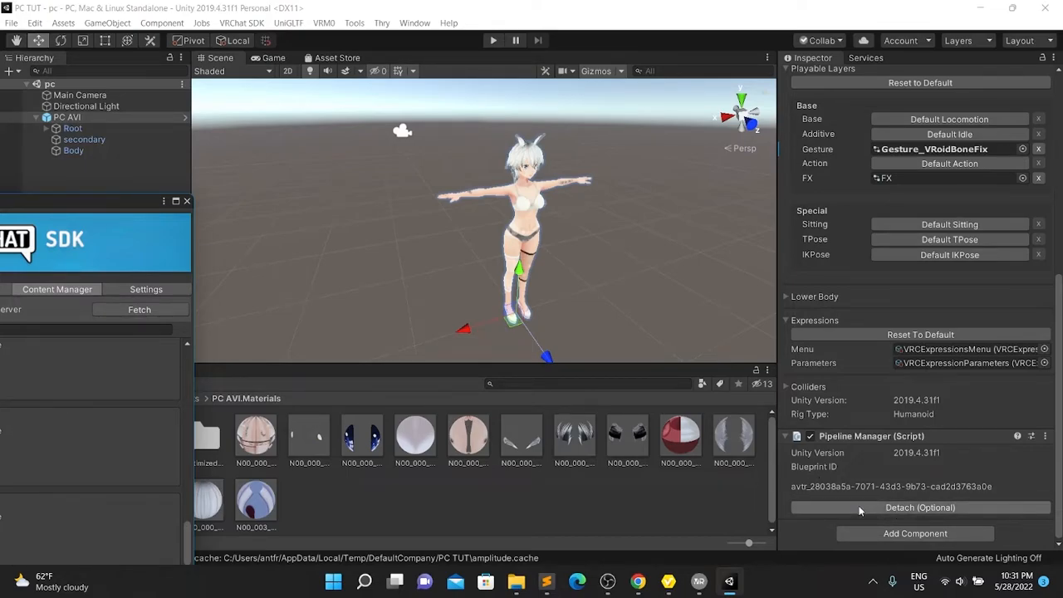
left_click(794, 469)
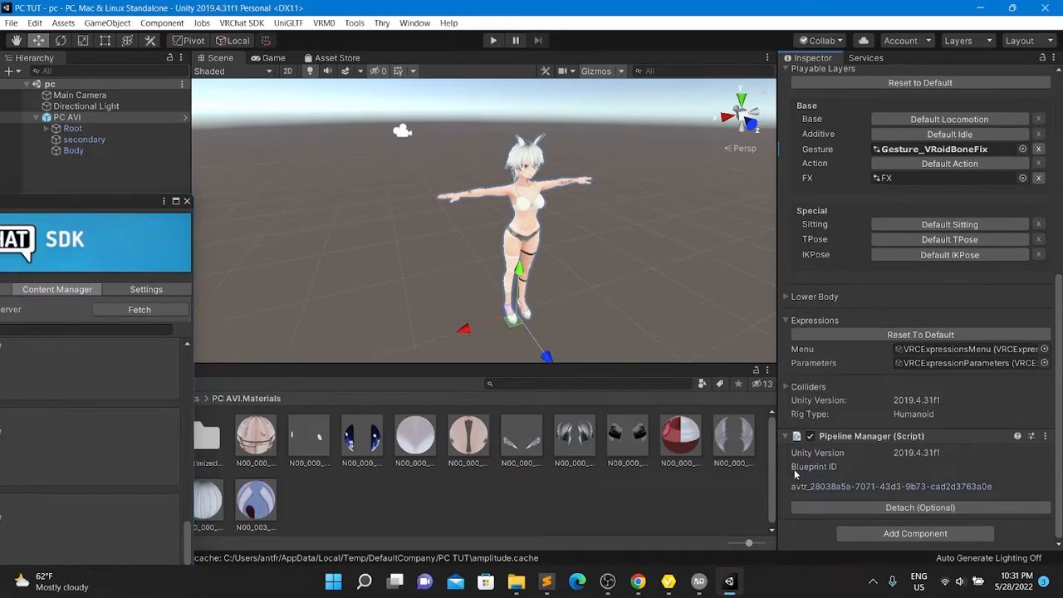
left_click(914, 509)
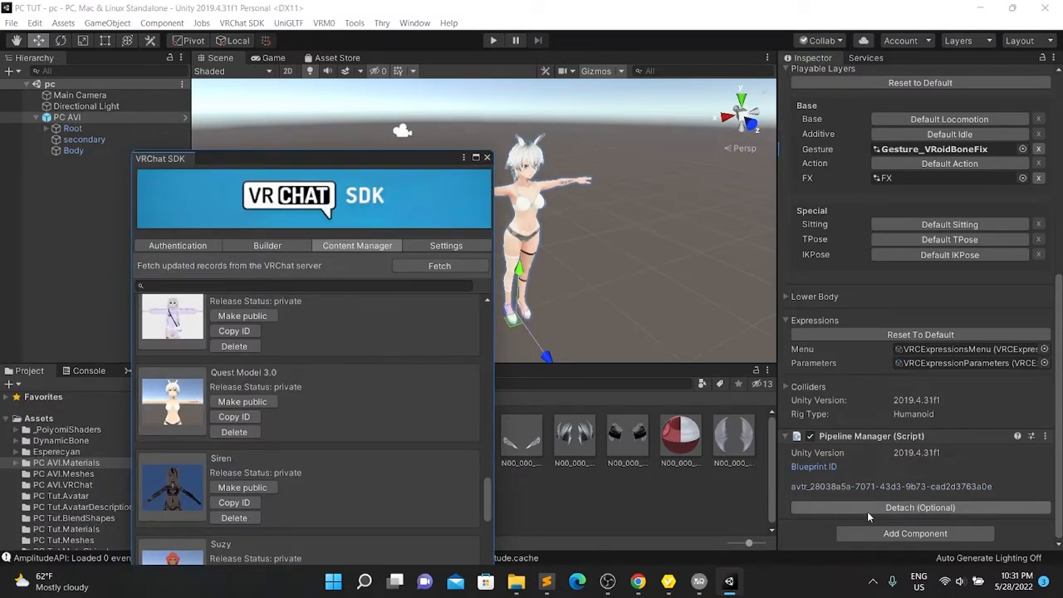
left_click(878, 508)
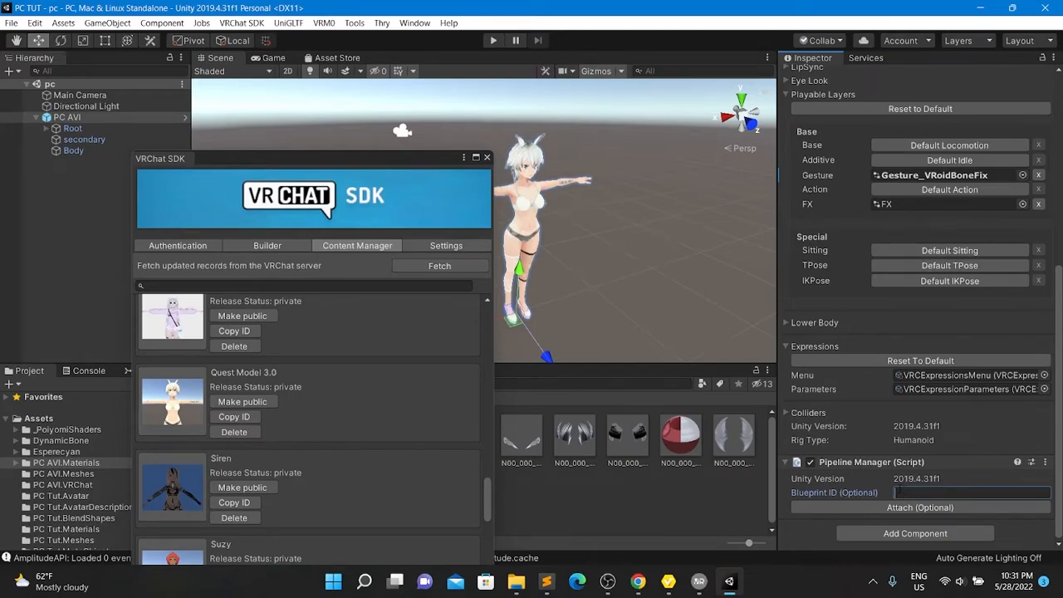
key("ctrl+v")
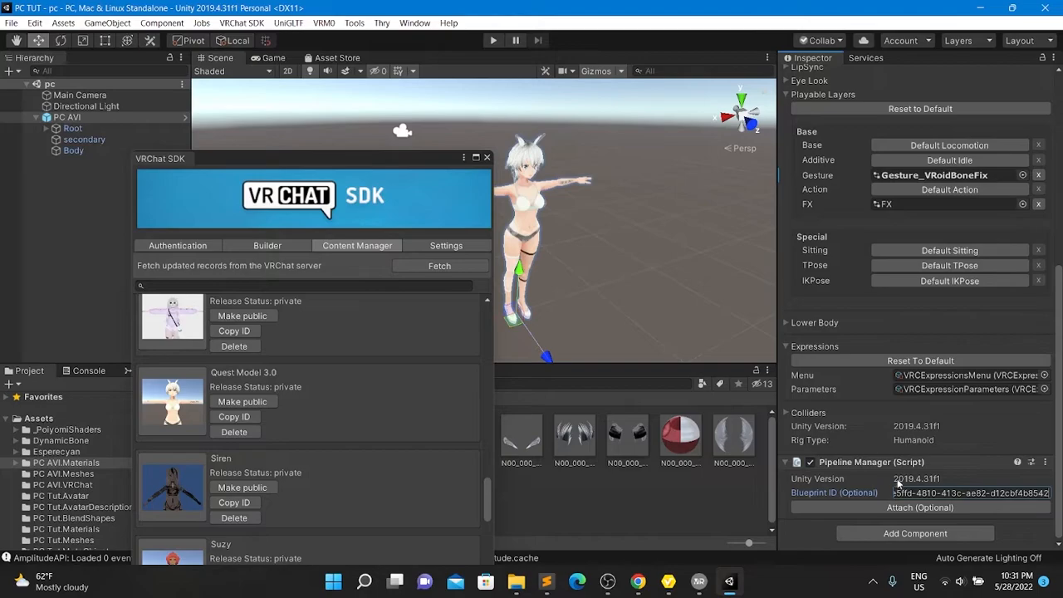
left_click(919, 508)
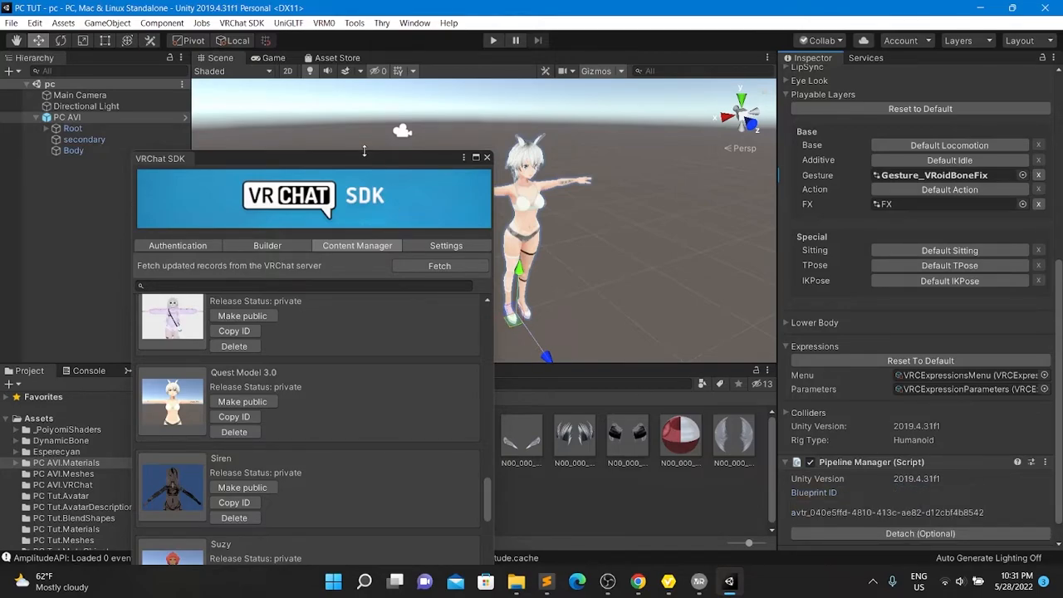
Run Build & Publish for Windows from the SDK builder and bring the Update Avatar form into view
left_click_drag(367, 155, 1, 455)
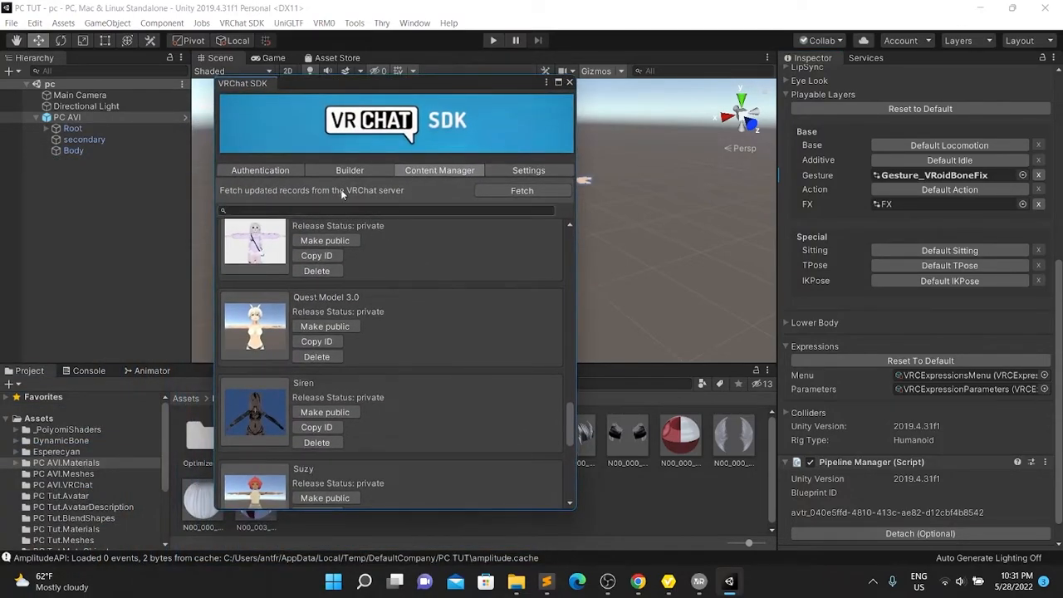
left_click(347, 170)
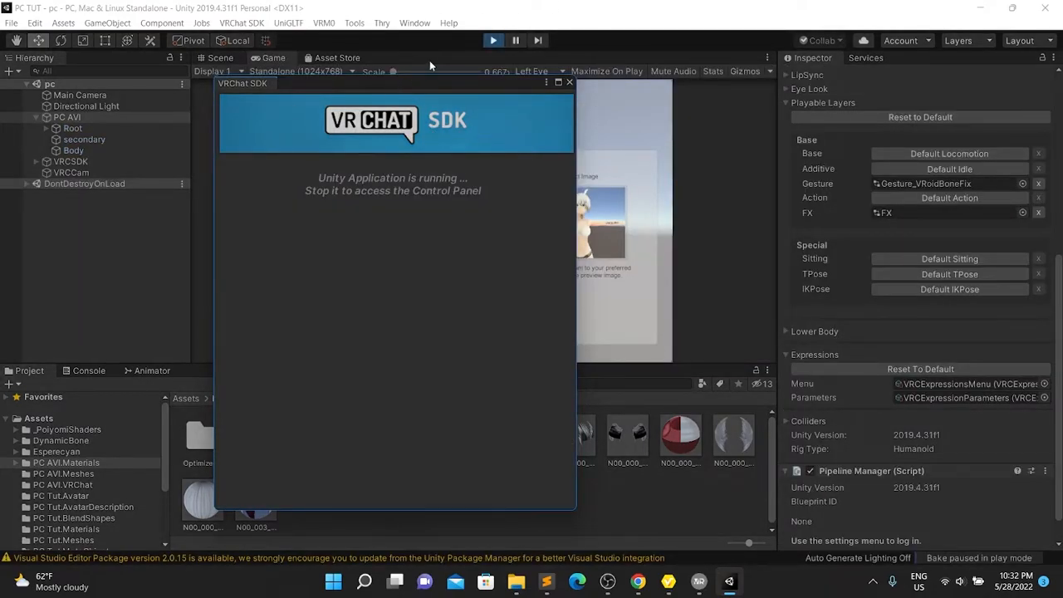
left_click_drag(421, 84, 0, 353)
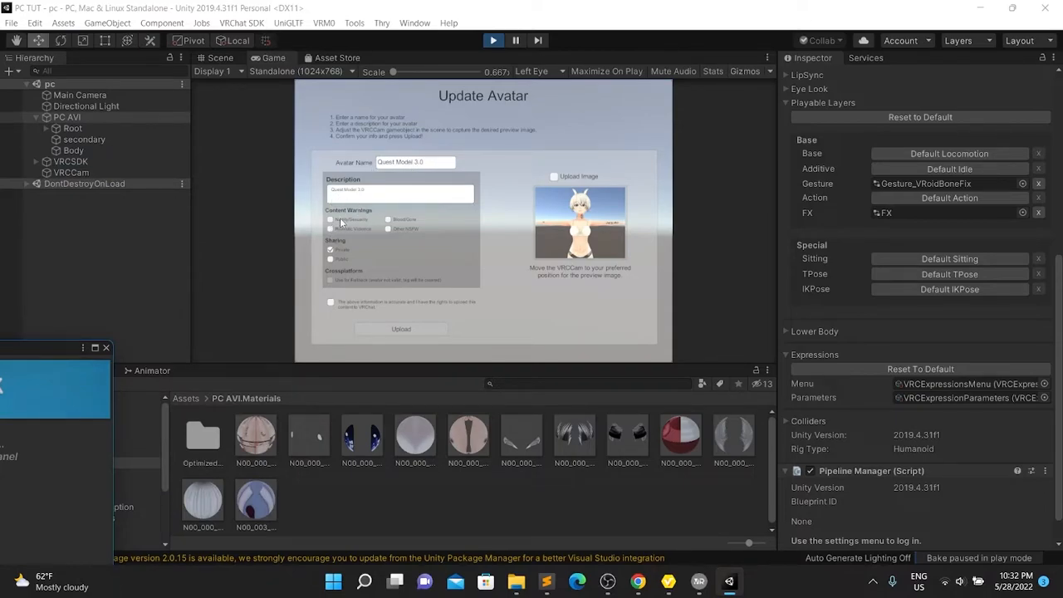
Set the avatar's sharing to Public instead of Private and confirm the content rights statement in the Update Avatar form
left_click(330, 249)
left_click(330, 258)
left_click(330, 304)
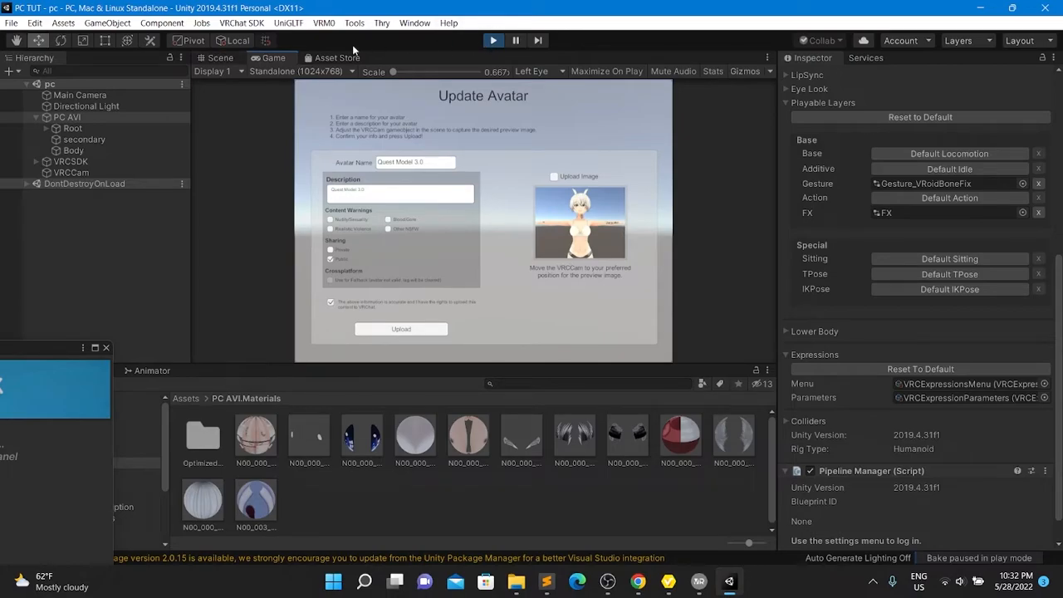
Move VRCCam closer to the avatar and slightly higher, to about Y 1.235 and Z 0.938, and return to the Update Avatar form
left_click(219, 58)
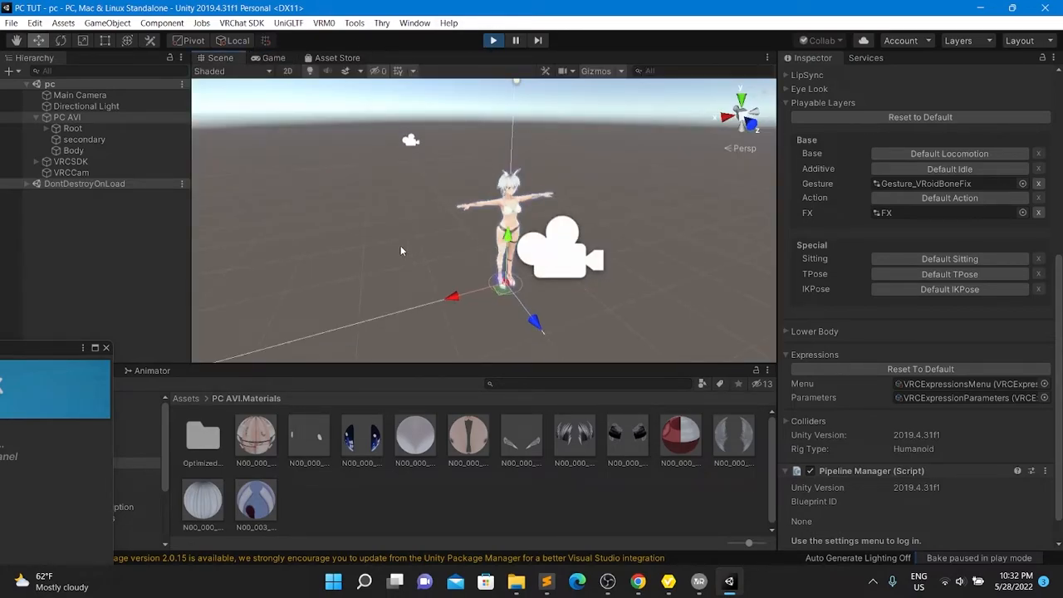
left_click_drag(400, 250, 332, 249, "alt")
left_click(473, 248)
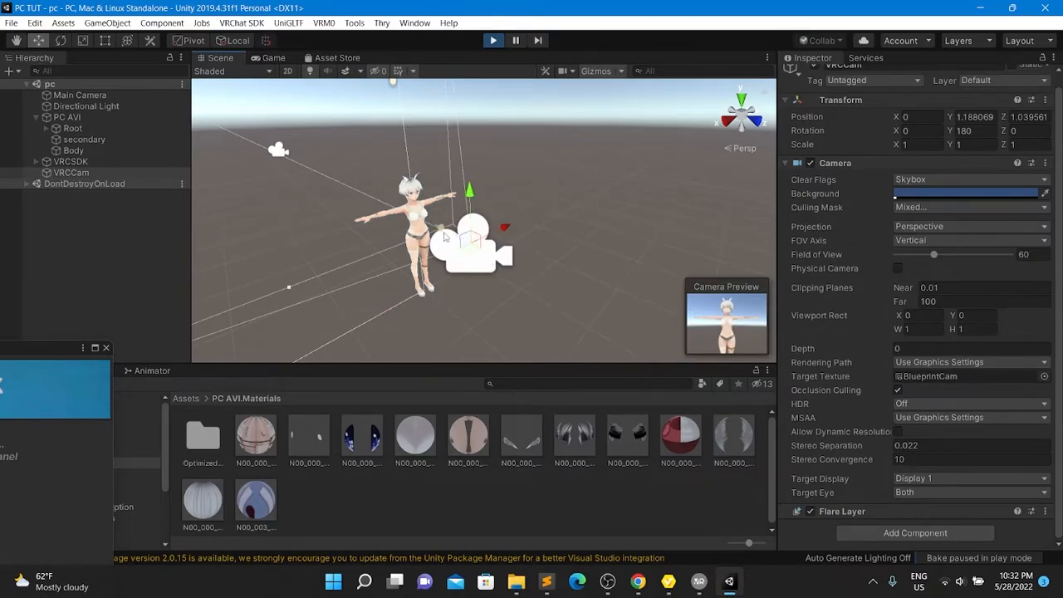
left_click_drag(463, 251, 435, 222)
left_click_drag(461, 187, 462, 176)
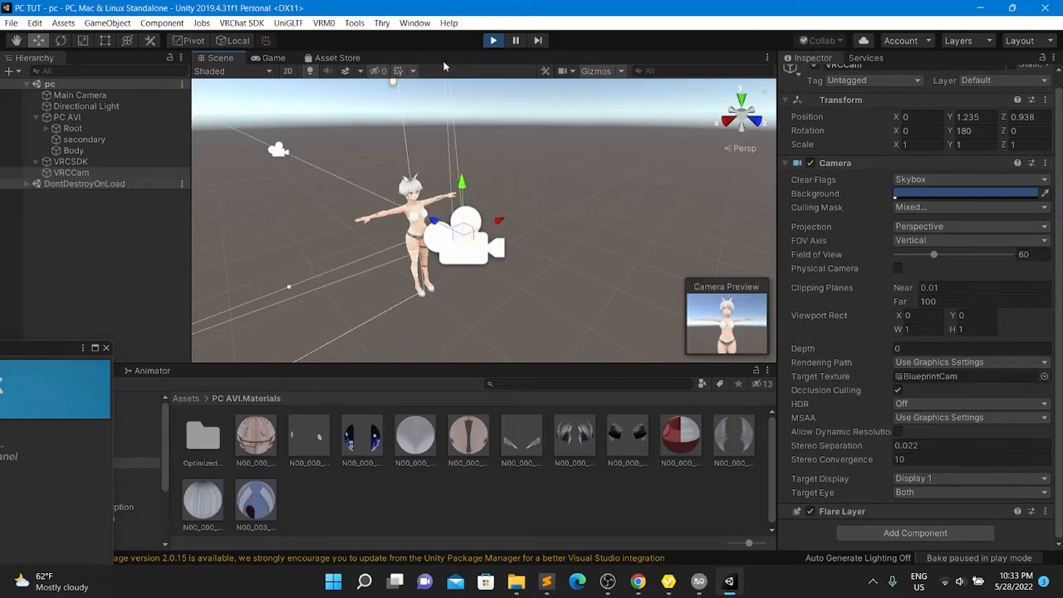
left_click(267, 59)
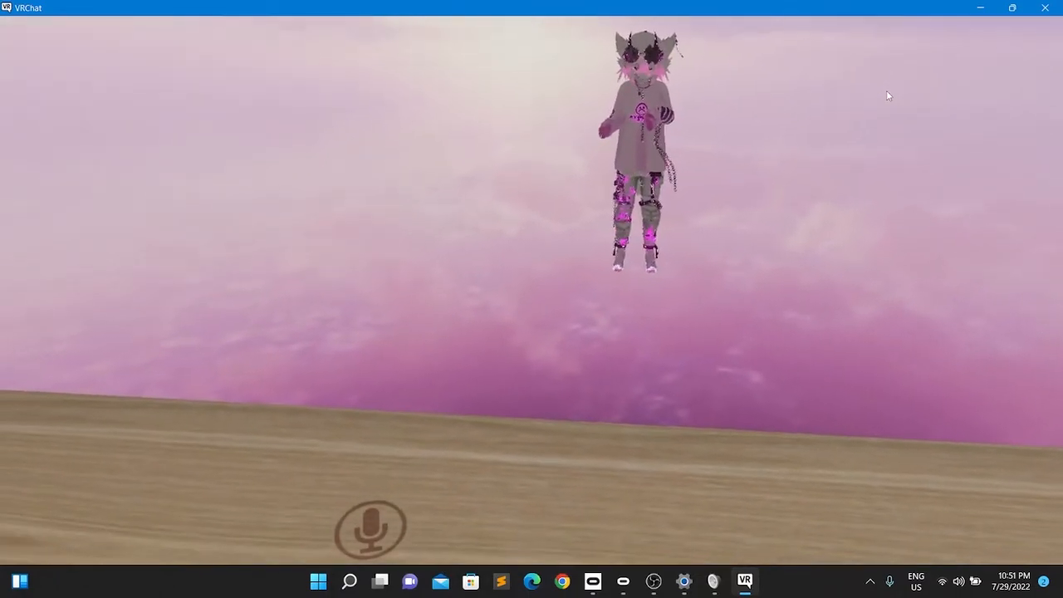
key("Escape")
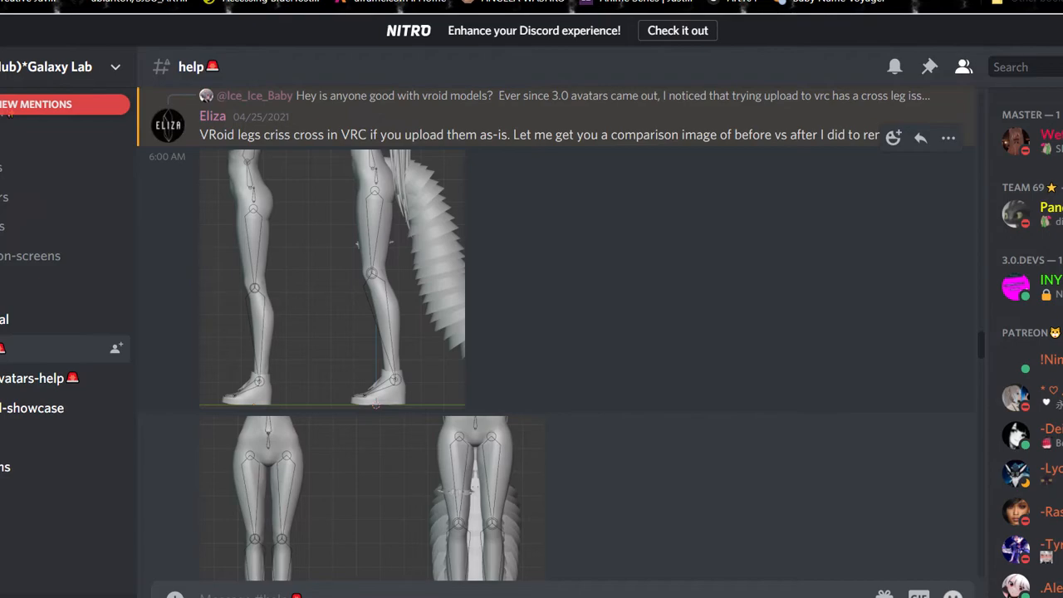
scroll(557, 332, "down", 4)
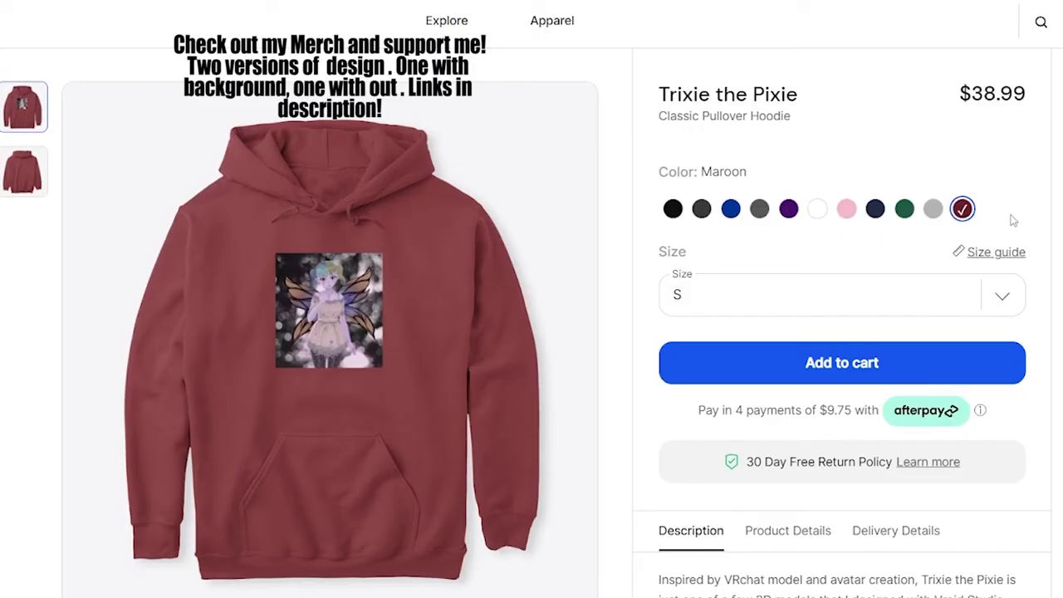
In the web store, preview the Trixie the Pixie hoodie in Sport Grey, Forest Green, pink, Purple, dark grey and black
left_click(933, 208)
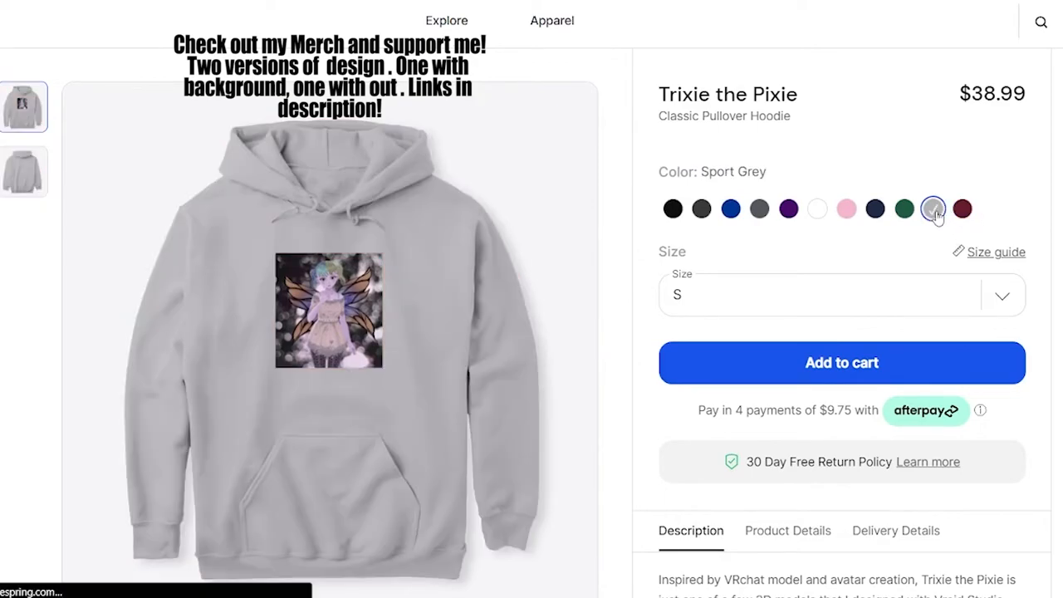
left_click(905, 209)
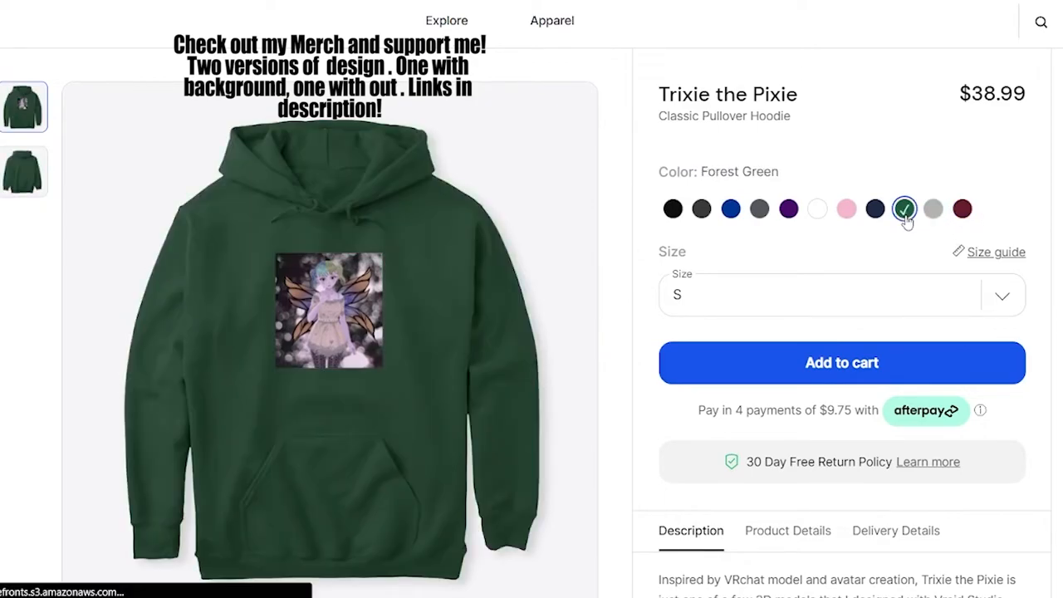
left_click(846, 209)
left_click(789, 209)
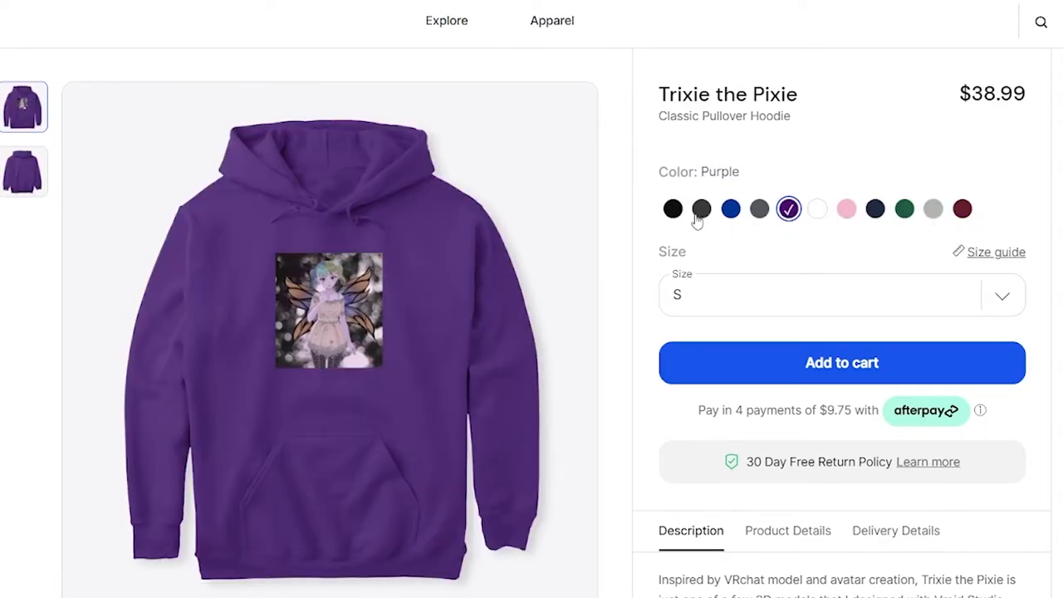
left_click(701, 211)
left_click(678, 212)
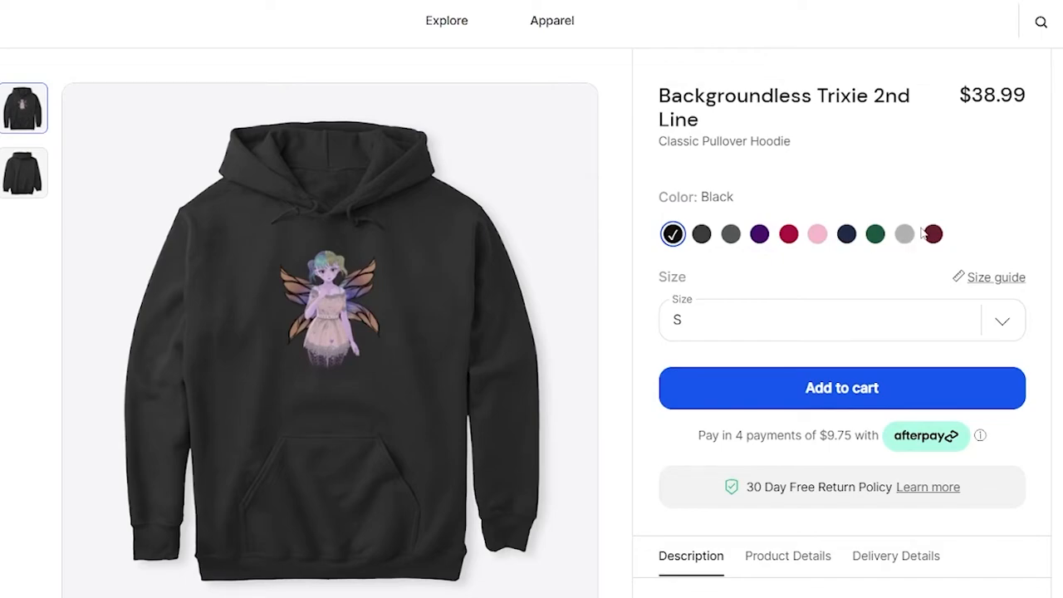
Preview the Backgroundless Trixie 2nd Line hoodie in maroon, Sport Grey, green, Navy and Cardinal Red
left_click(933, 235)
left_click(905, 235)
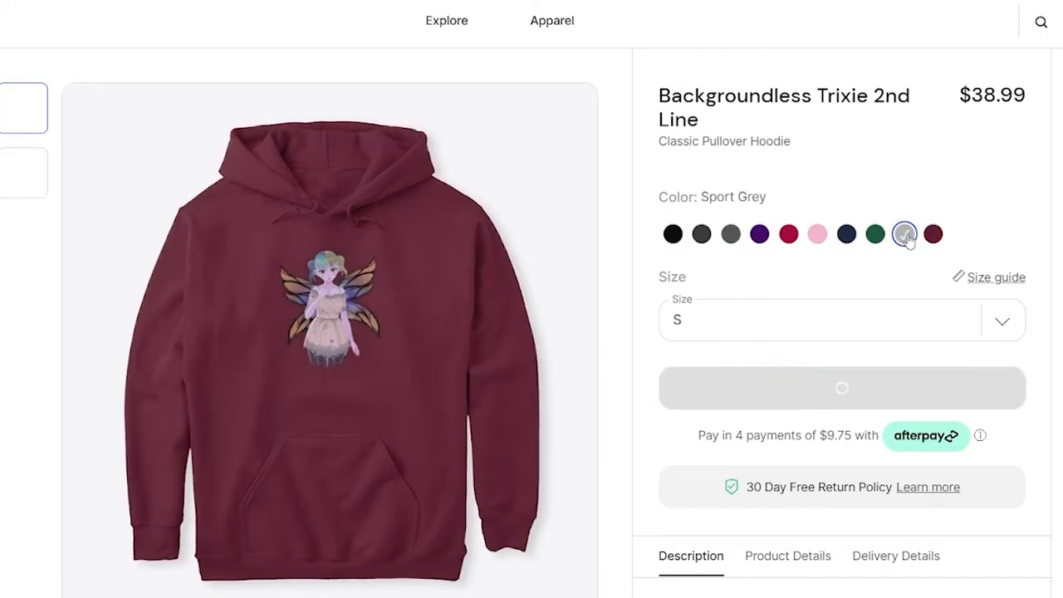
left_click(875, 235)
left_click(846, 235)
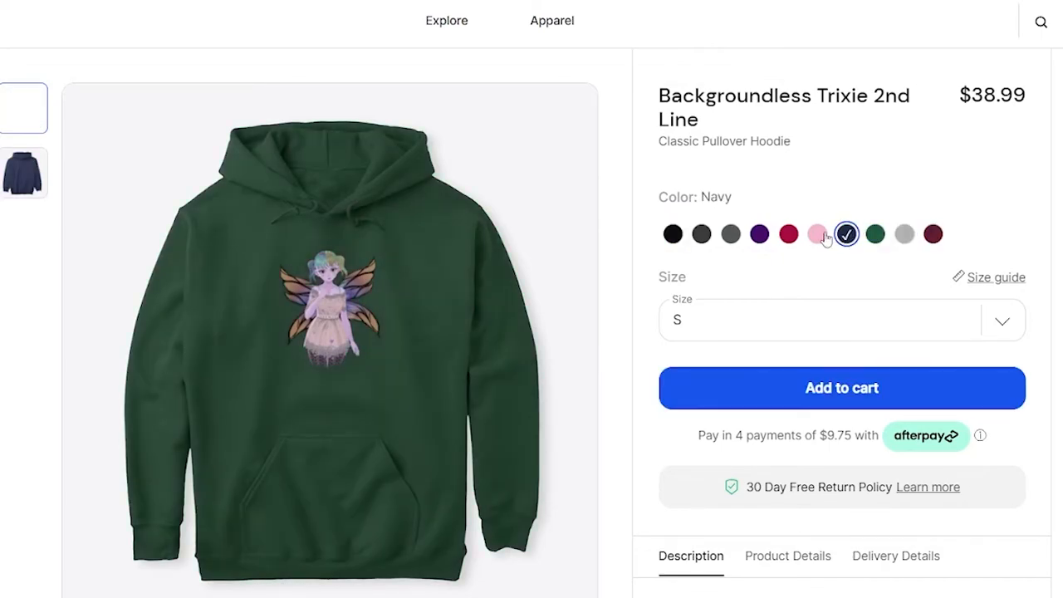
left_click(791, 235)
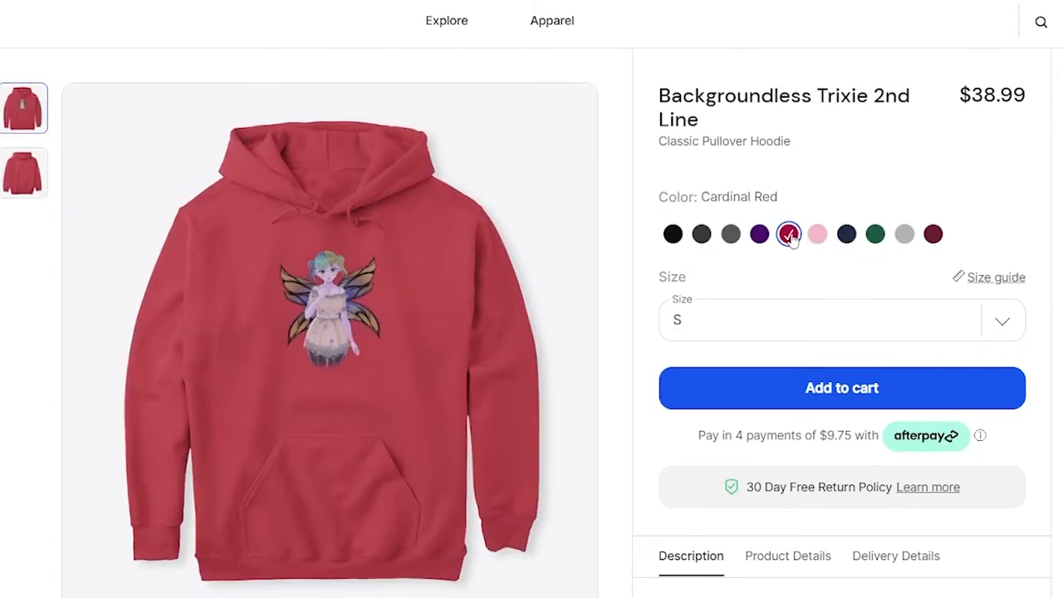